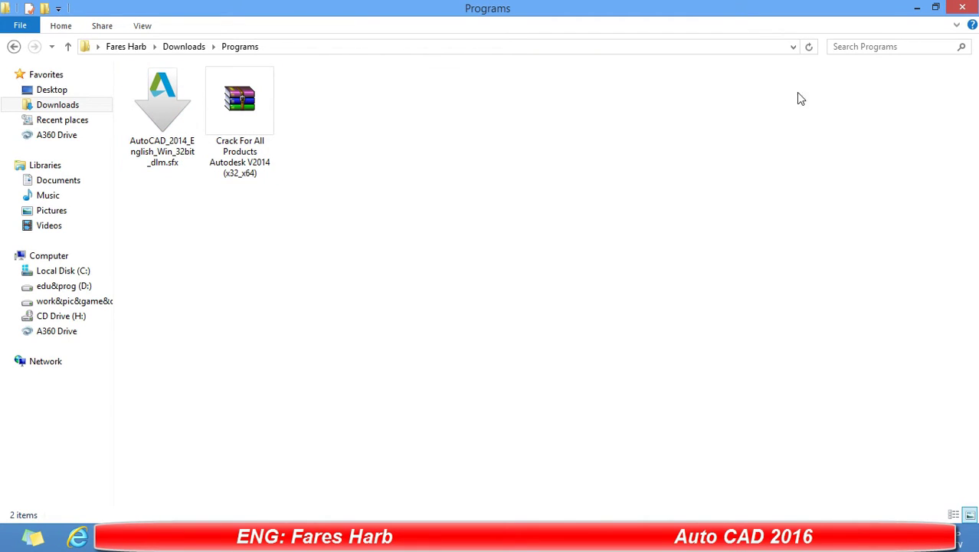
Check this computer's system information from the Computer icon's properties, then close it.
left_click(916, 11)
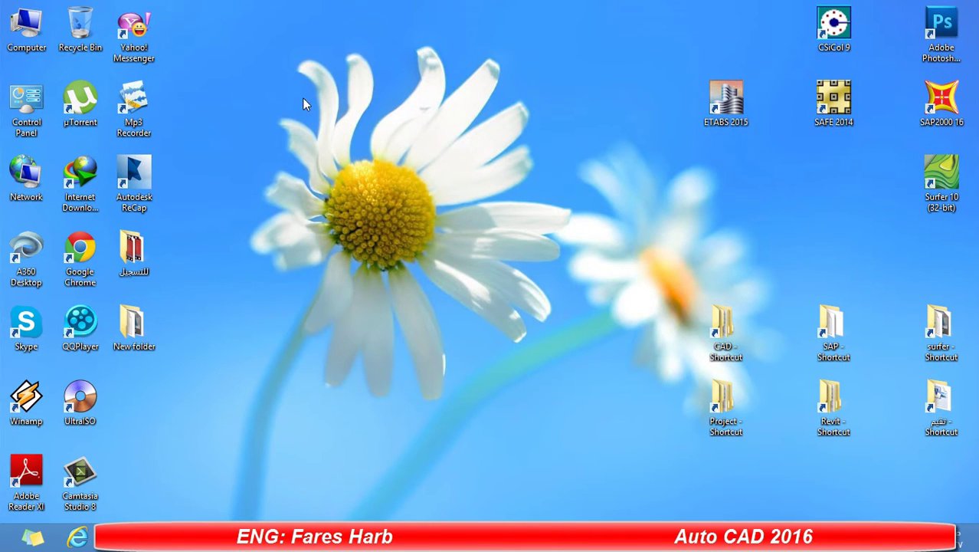
right_click(26, 31)
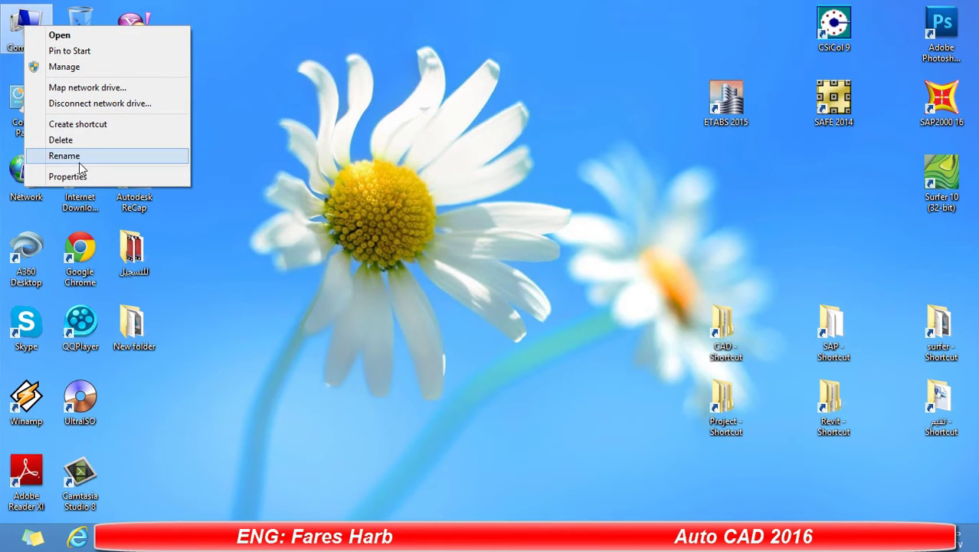
left_click(77, 175)
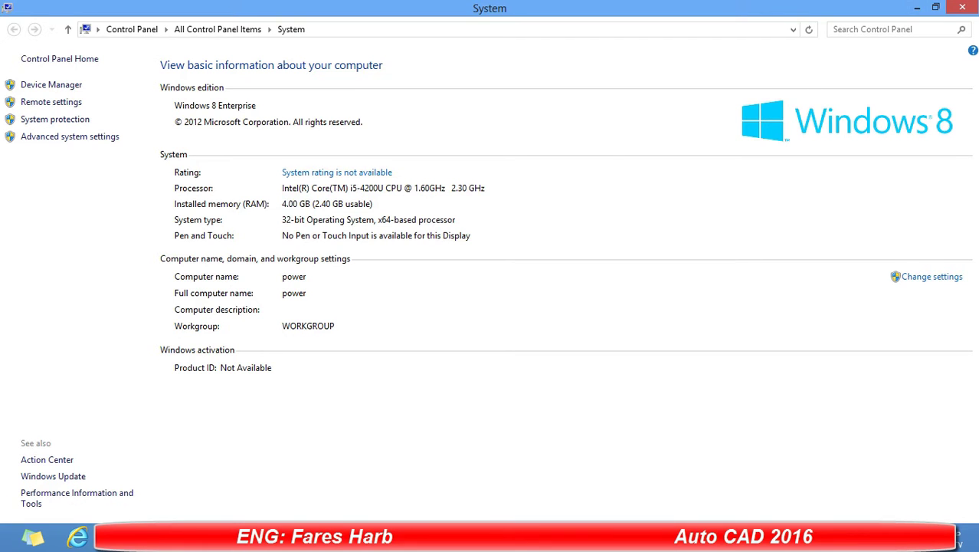
left_click(917, 8)
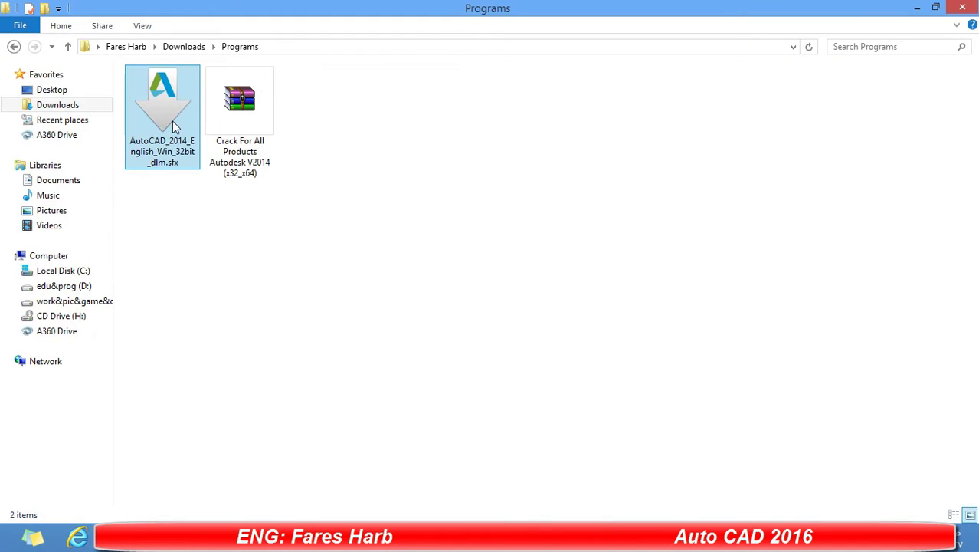
Extract the AutoCAD 2014 self-extracting installer into C:\Autodesk\.
left_click(172, 121)
double_click(172, 121)
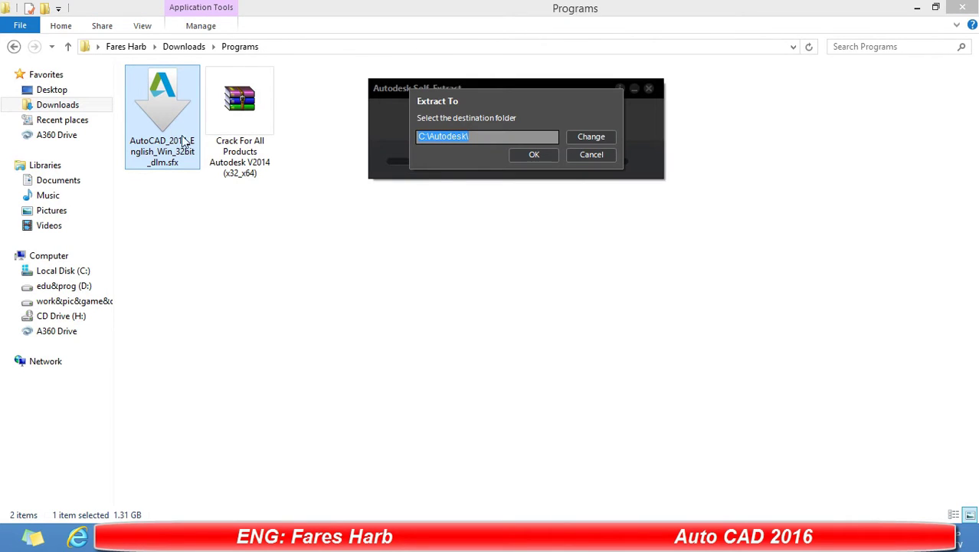
left_click(516, 155)
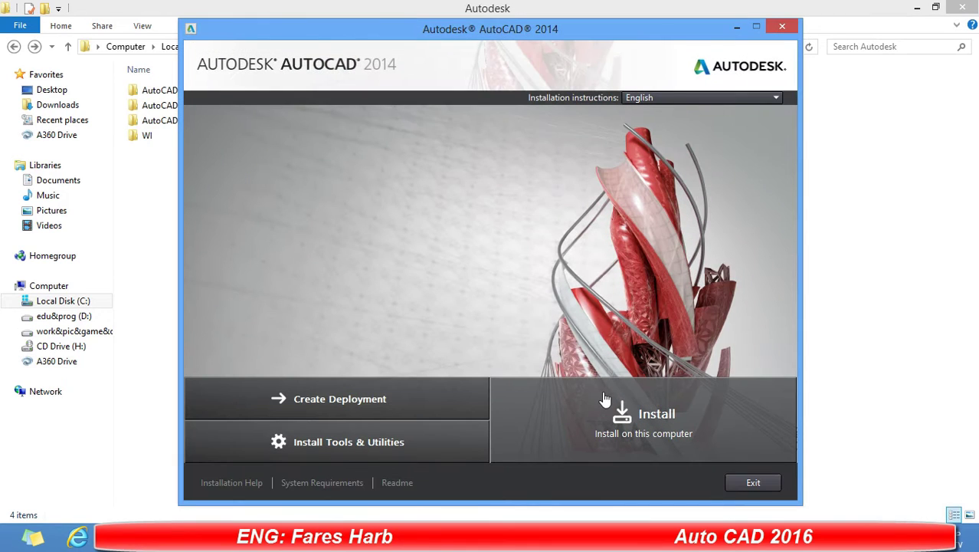
Accept the licence agreement, choose the 30-day trial, and begin installing AutoCAD 2014.
left_click(632, 403)
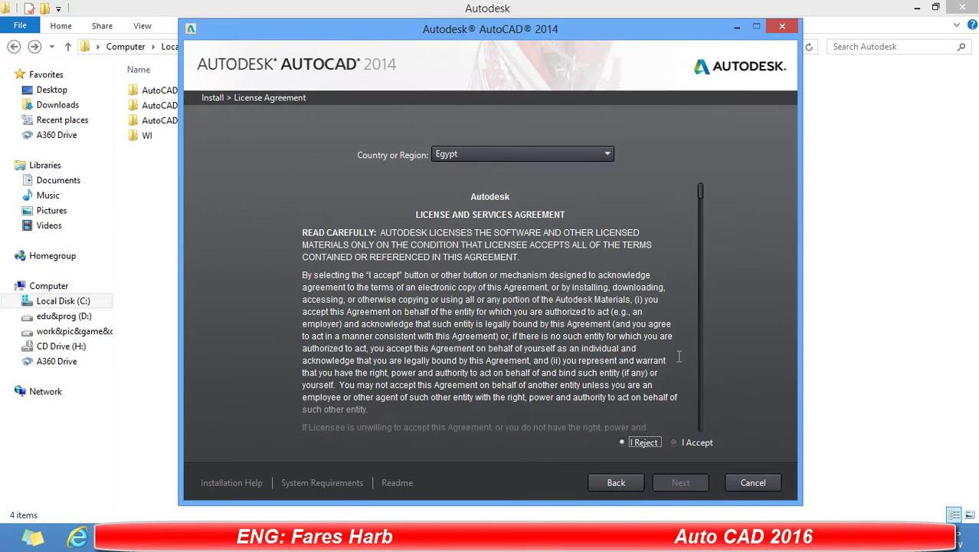
left_click(697, 443)
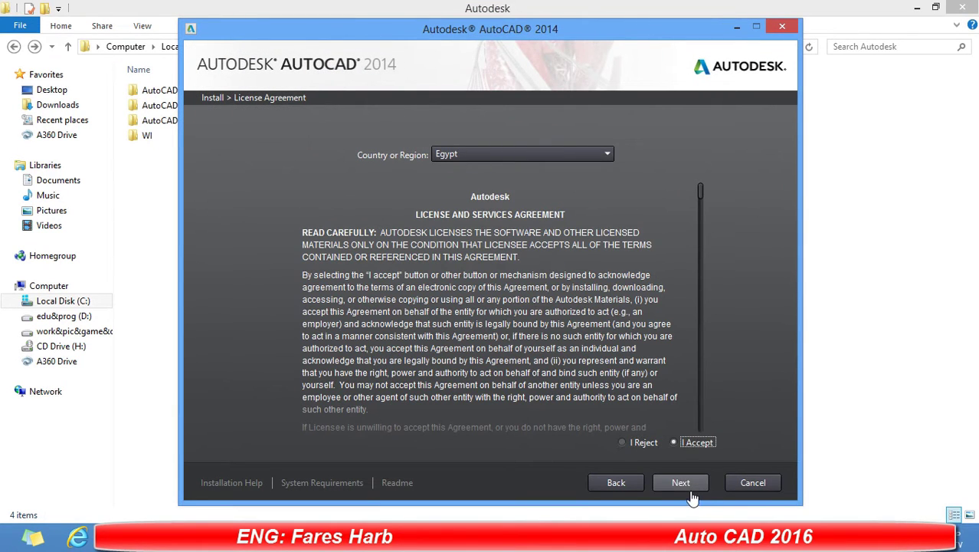
left_click(681, 483)
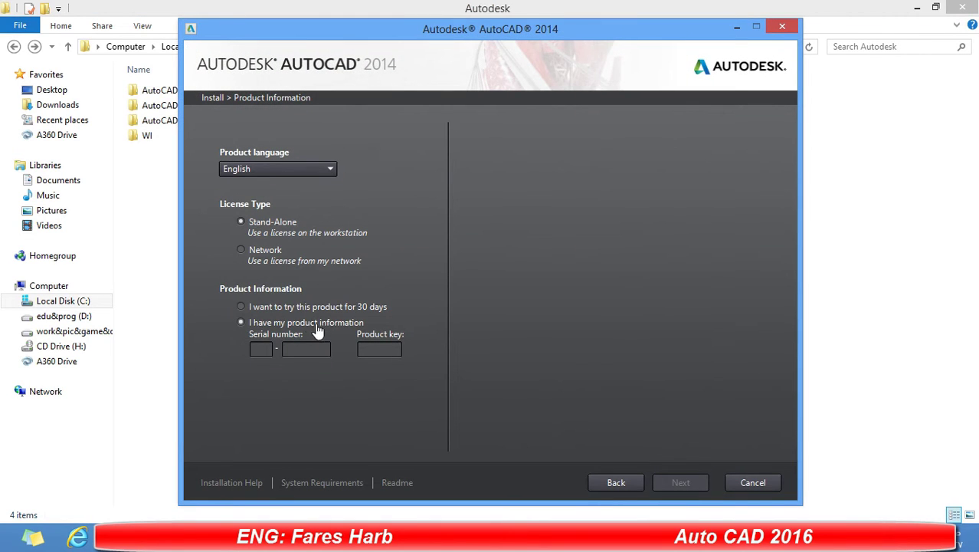
left_click(261, 306)
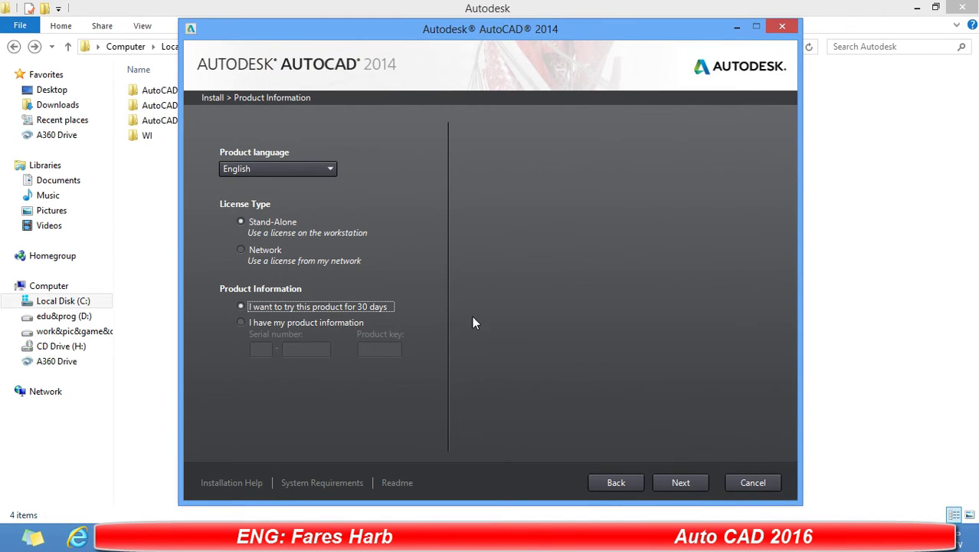
left_click(682, 484)
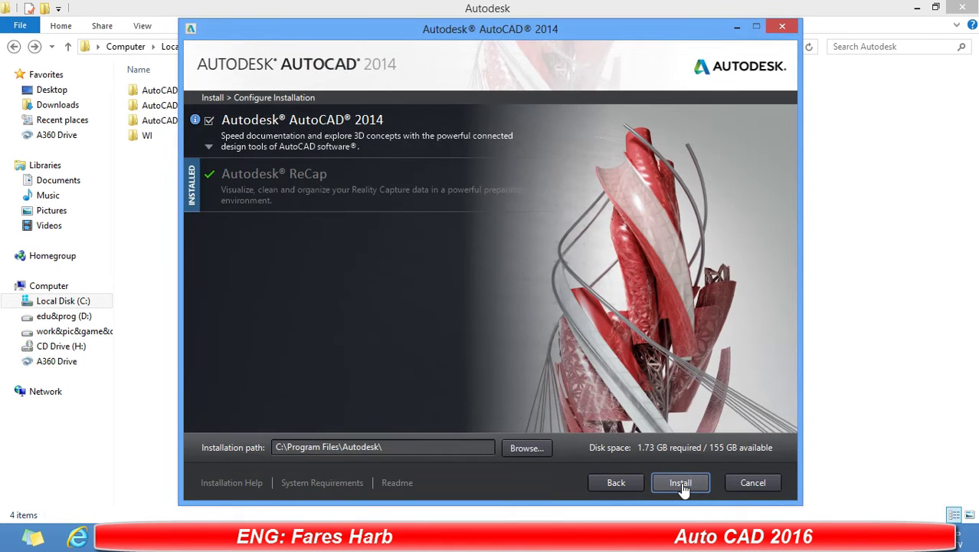
left_click(681, 483)
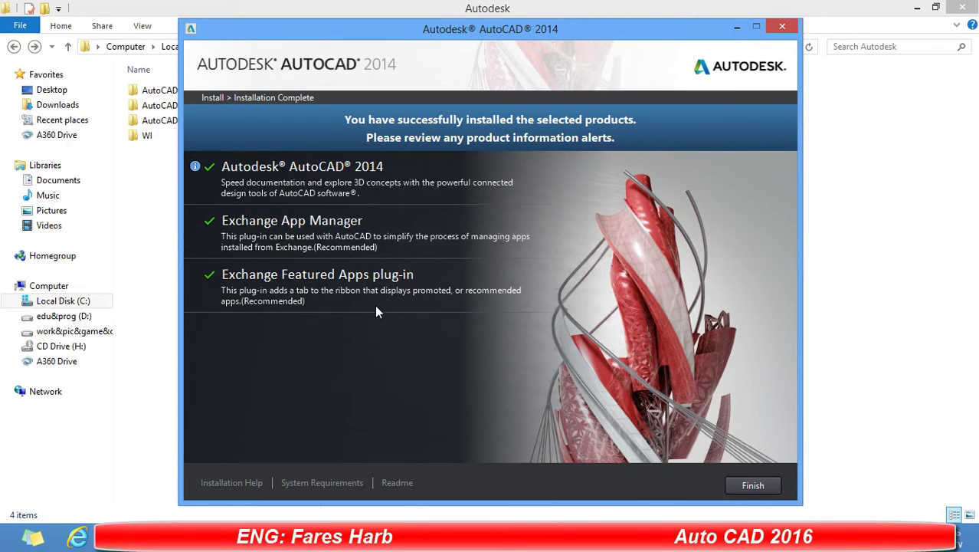
Finish the AutoCAD 2014 installer and minimize Explorer to reveal the desktop.
left_click(770, 491)
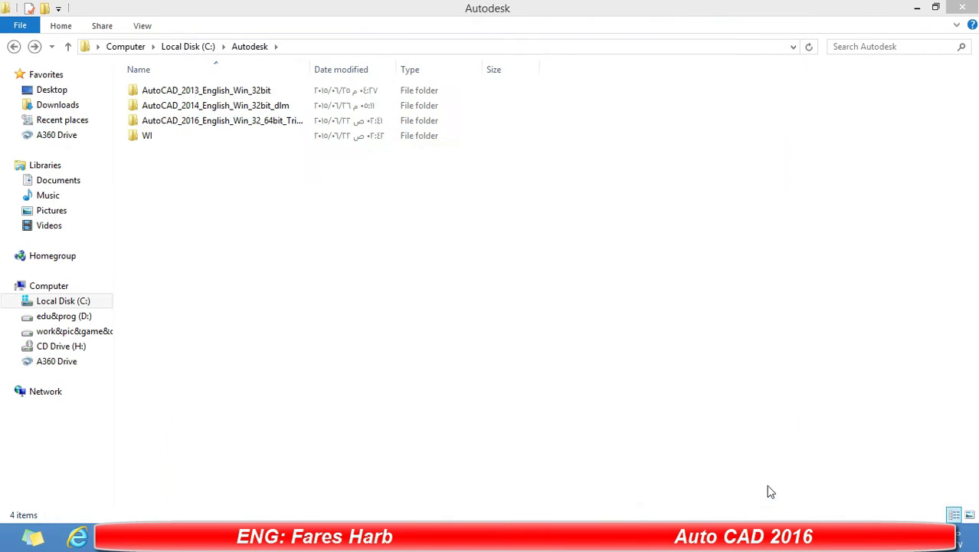
left_click(917, 7)
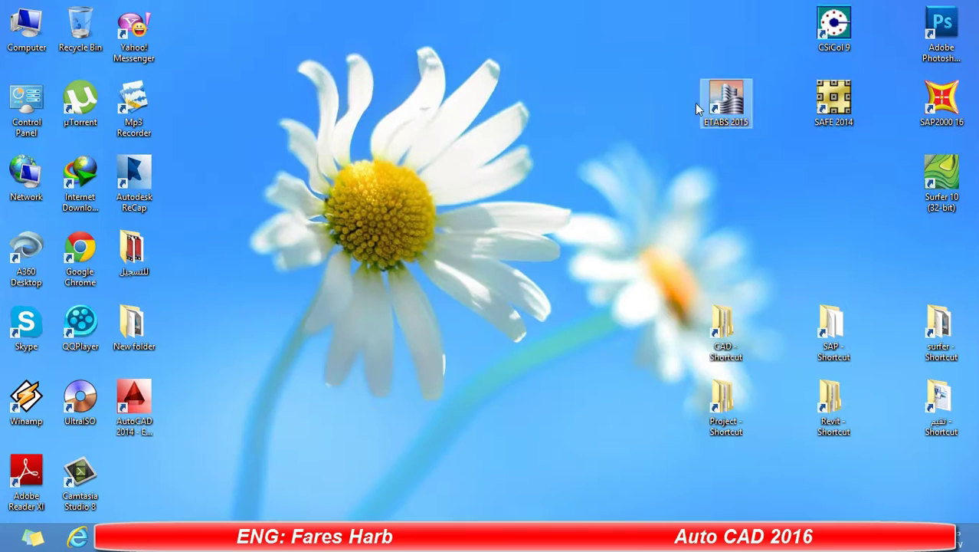
Move the AutoCAD 2014 shortcut beside CSiCol 9, refresh the desktop, and show hidden tray icons.
left_click_drag(140, 424, 715, 51)
right_click(392, 123)
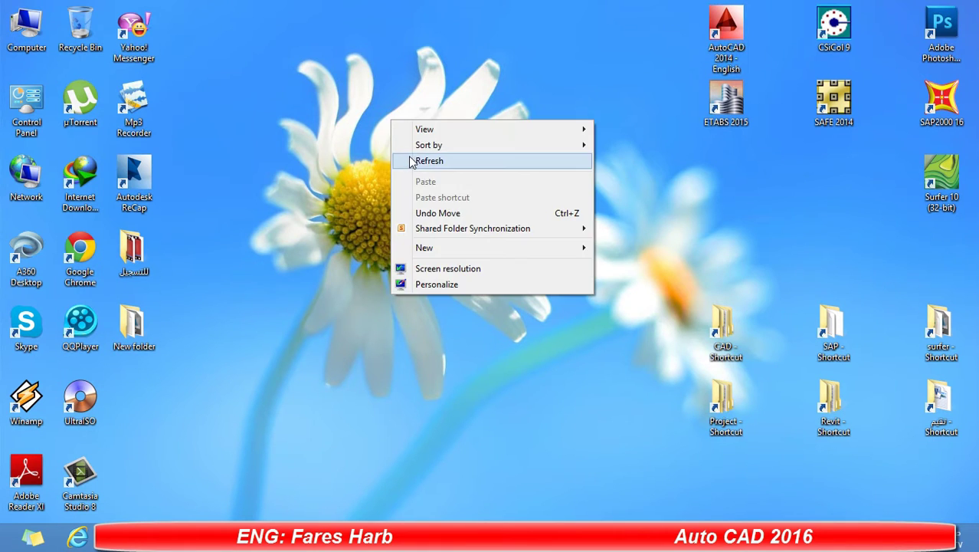
left_click(428, 161)
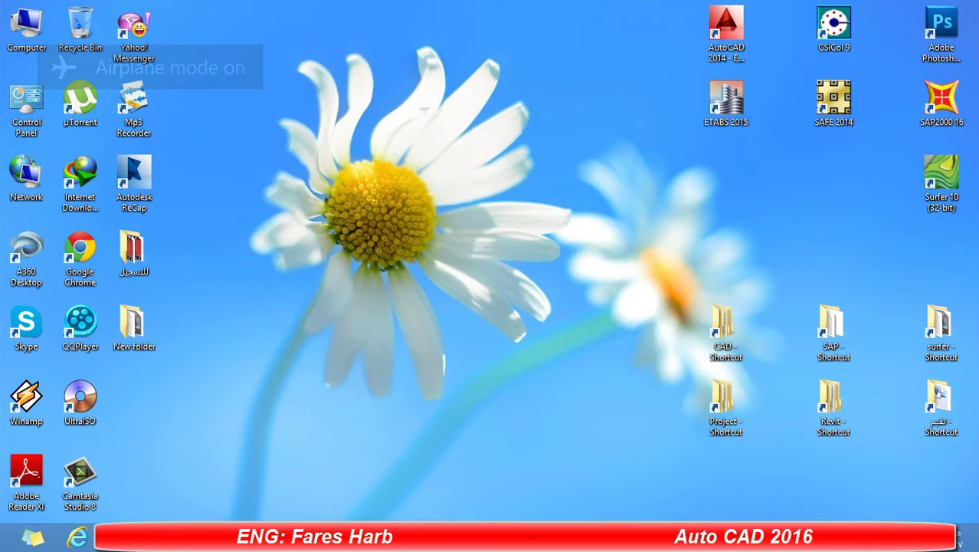
left_click(812, 537)
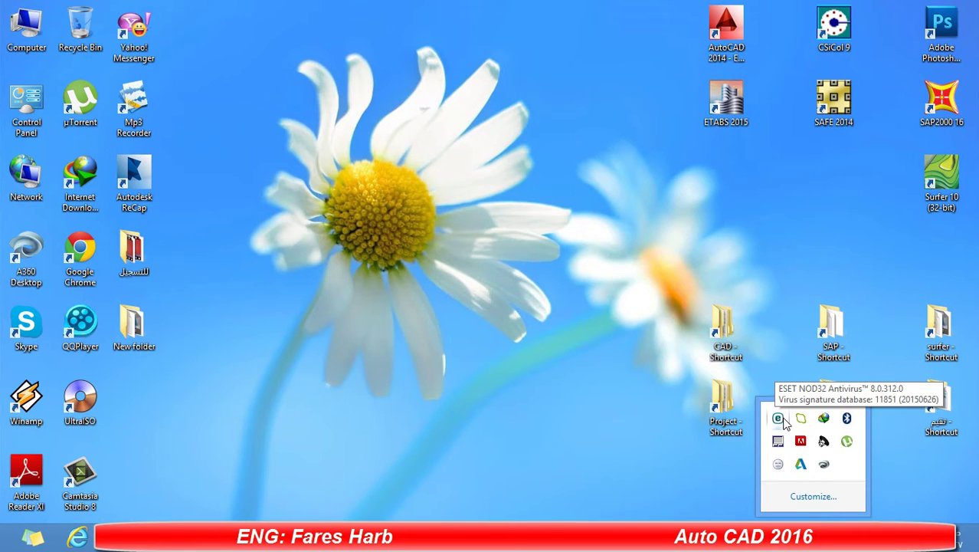
Temporarily disable ESET NOD32 antivirus protection for 4 hours.
right_click(780, 419)
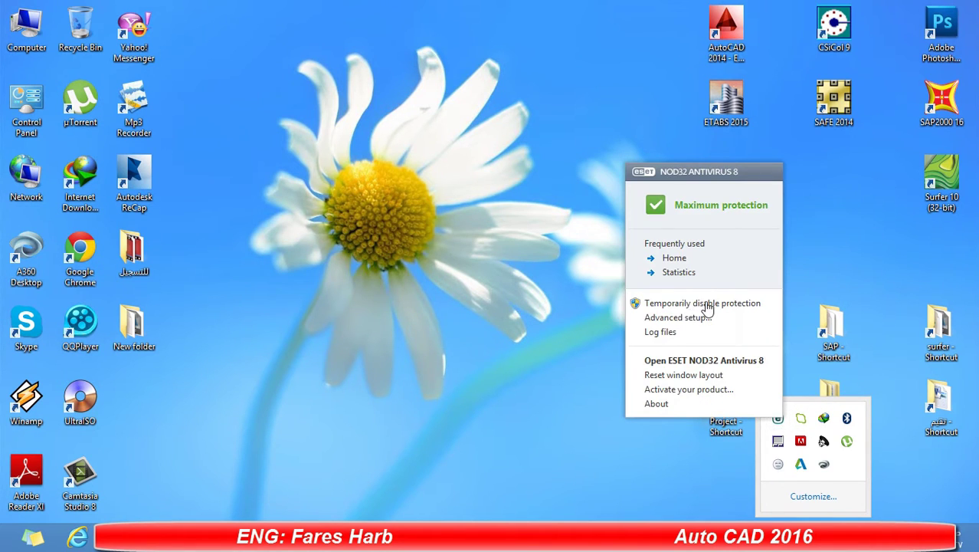
left_click(707, 306)
left_click(545, 295)
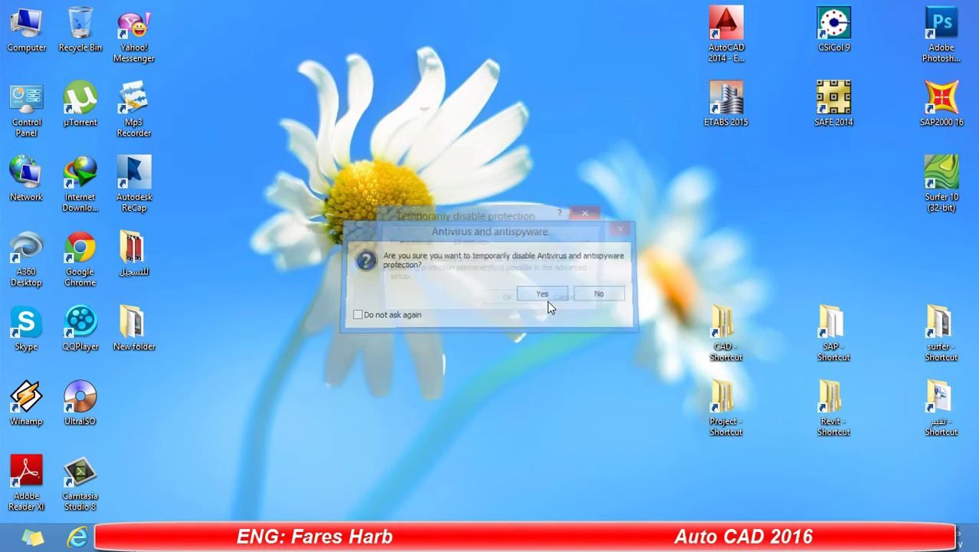
left_click(522, 241)
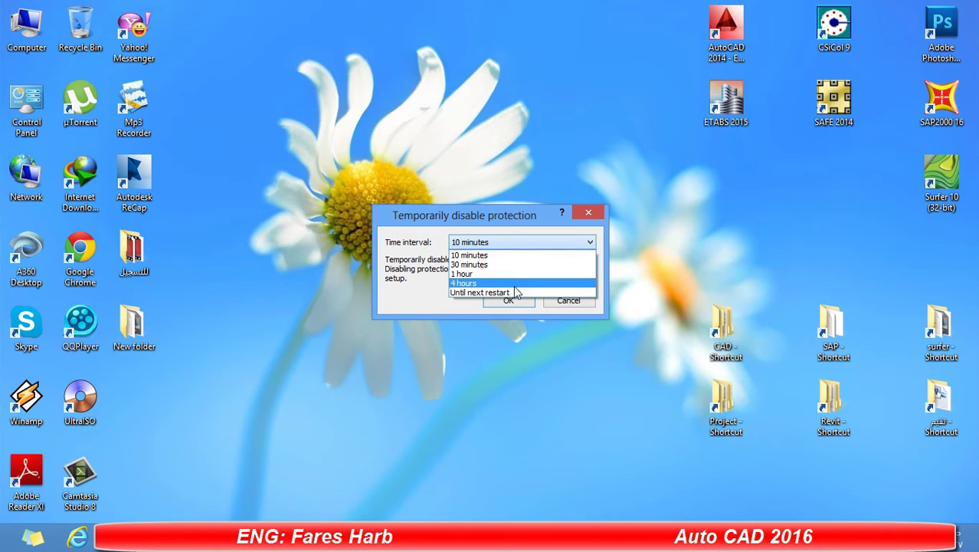
left_click(513, 283)
left_click(509, 301)
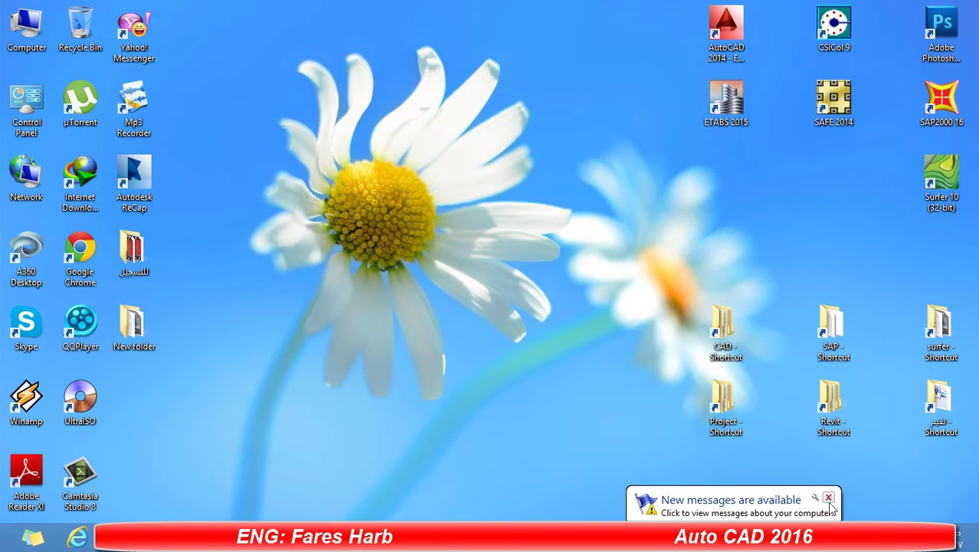
Dismiss the new-messages notification and refresh the desktop.
left_click(829, 498)
right_click(463, 351)
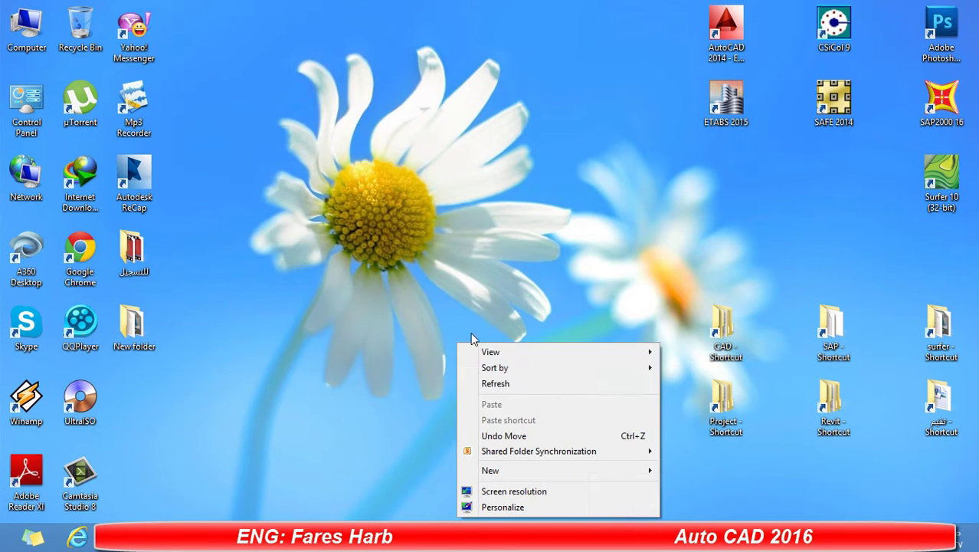
left_click(531, 386)
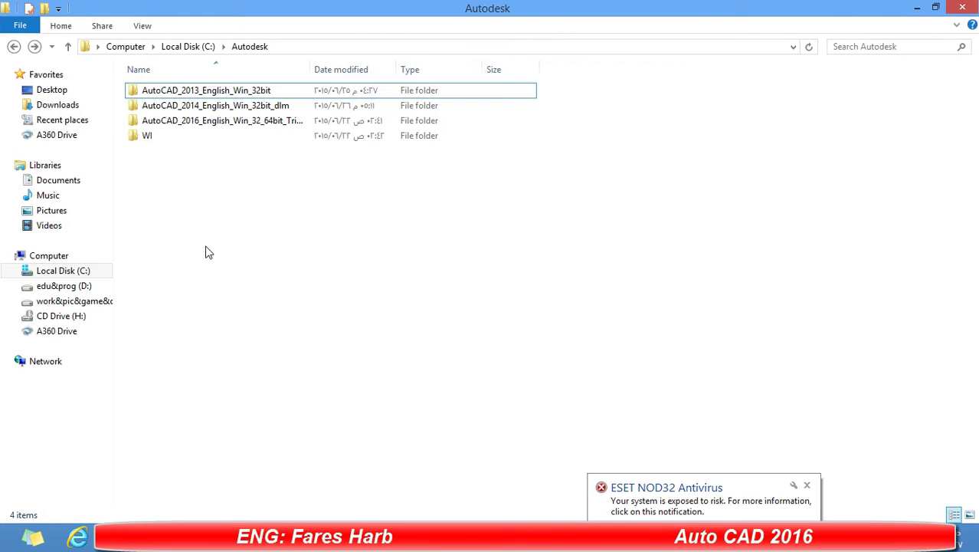
Extract the Crack For All Products archive into the Programs folder.
key("alt+Left")
key("alt+Left")
key("alt+Left")
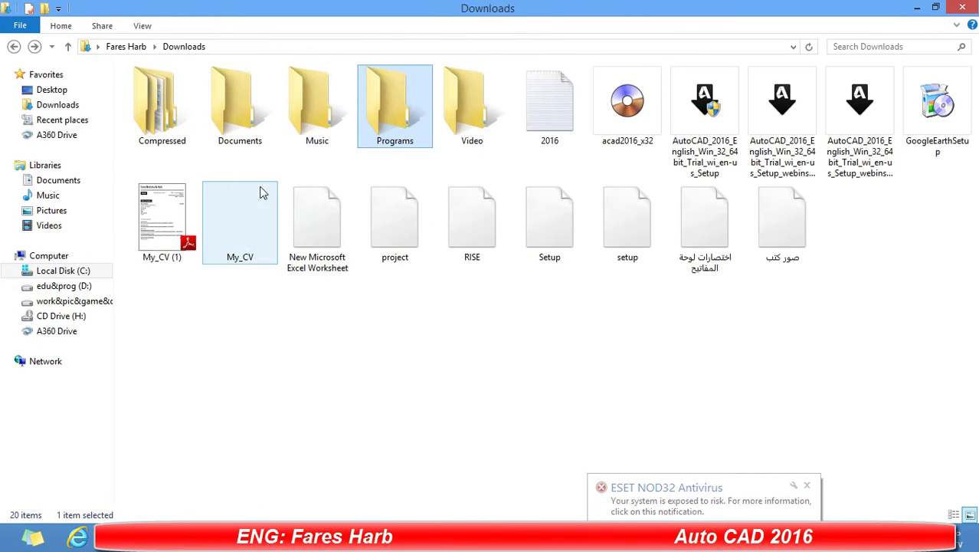
double_click(365, 141)
left_click(261, 122)
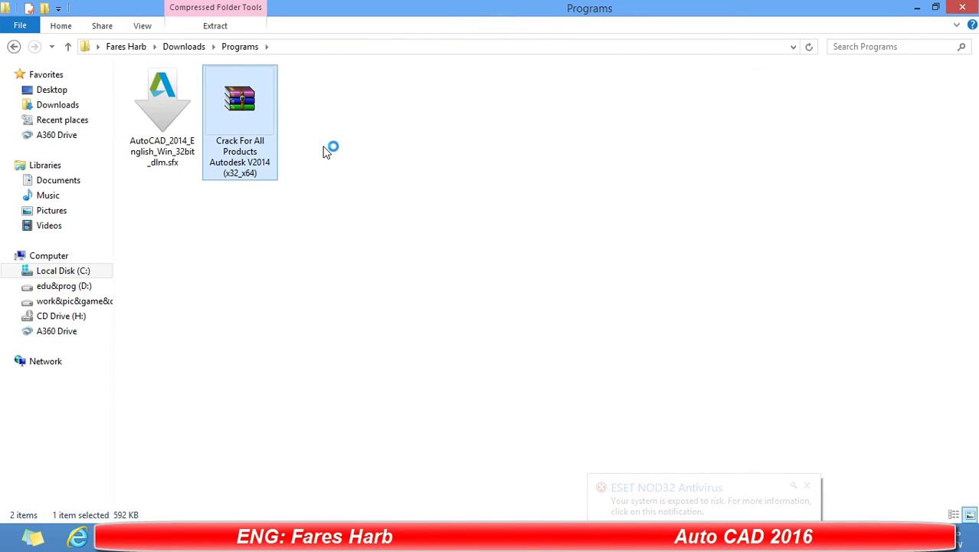
double_click(263, 131)
right_click(252, 121)
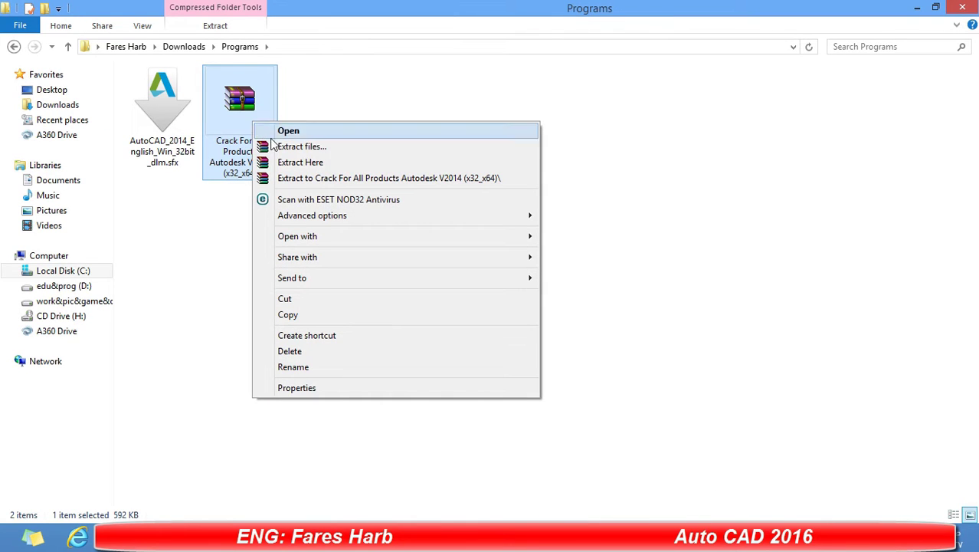
left_click(304, 163)
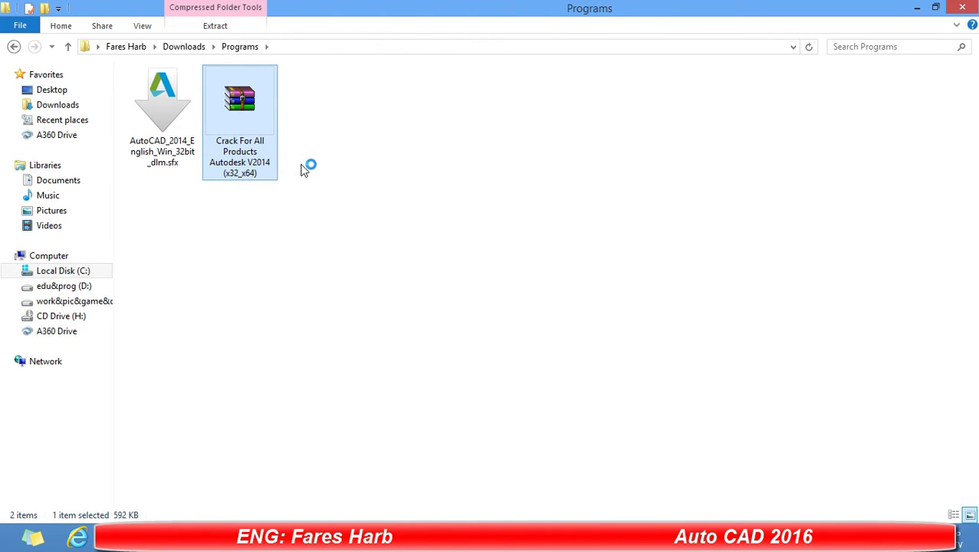
left_click(233, 190)
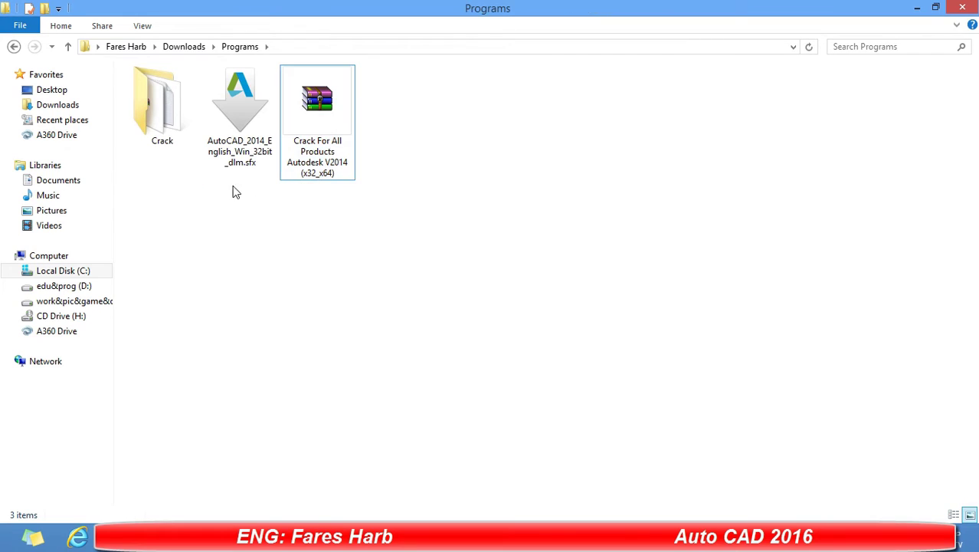
In the Crack folder, switch to large icons and extract xf-adsk32.7z there.
double_click(185, 142)
right_click(278, 170)
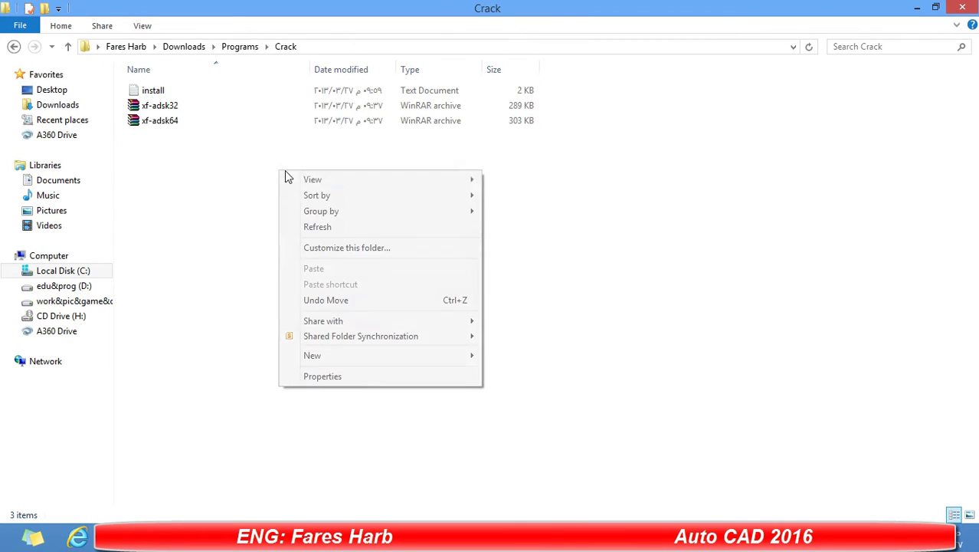
mouse_move(399, 179)
left_click(525, 197)
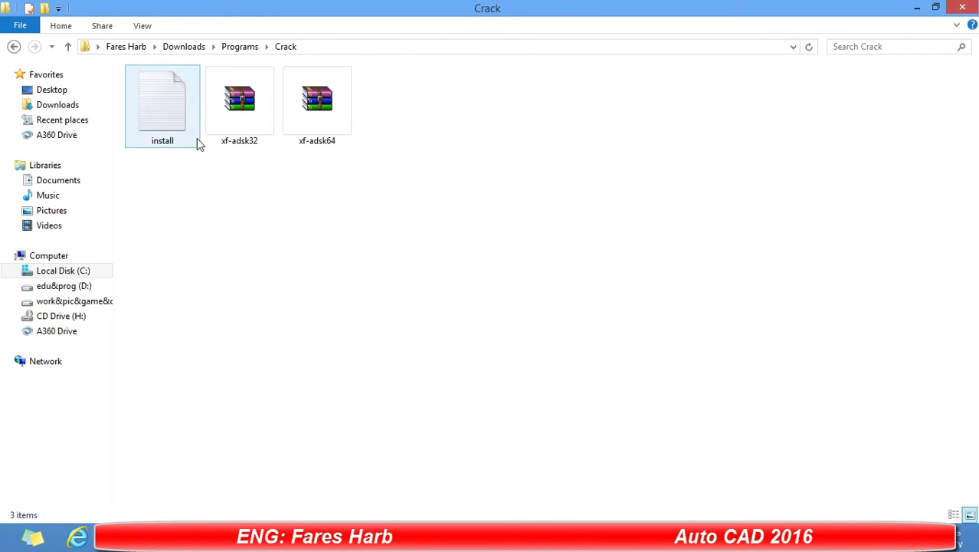
left_click(237, 127)
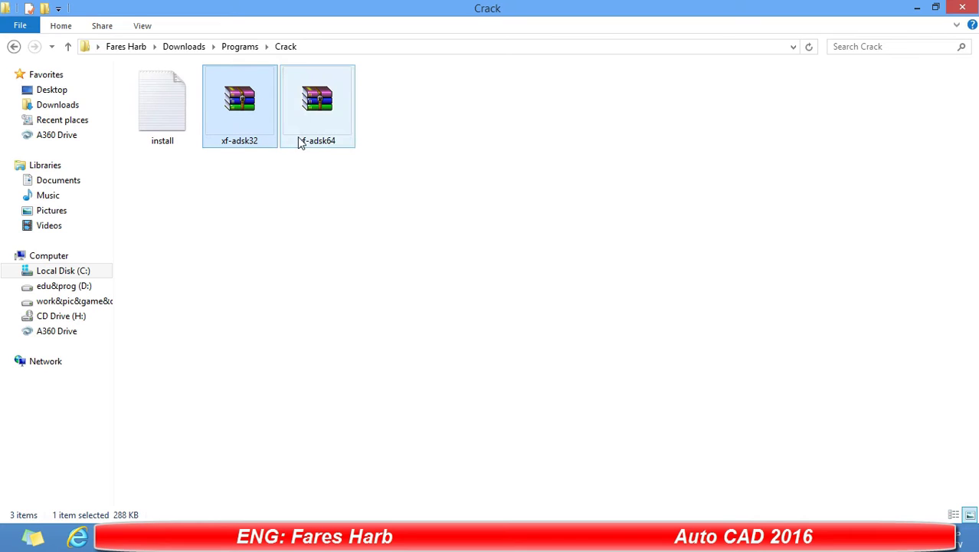
right_click(227, 126)
left_click(277, 166)
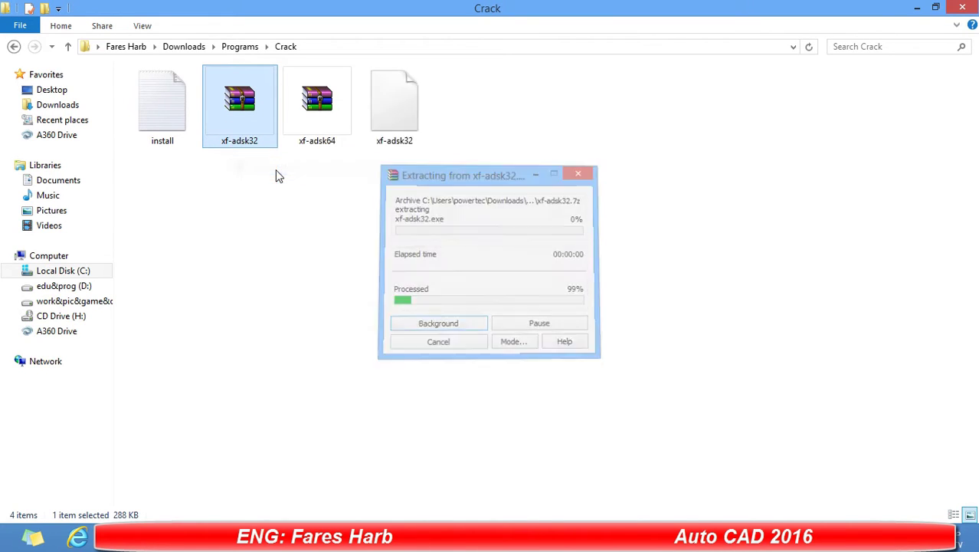
left_click(359, 197)
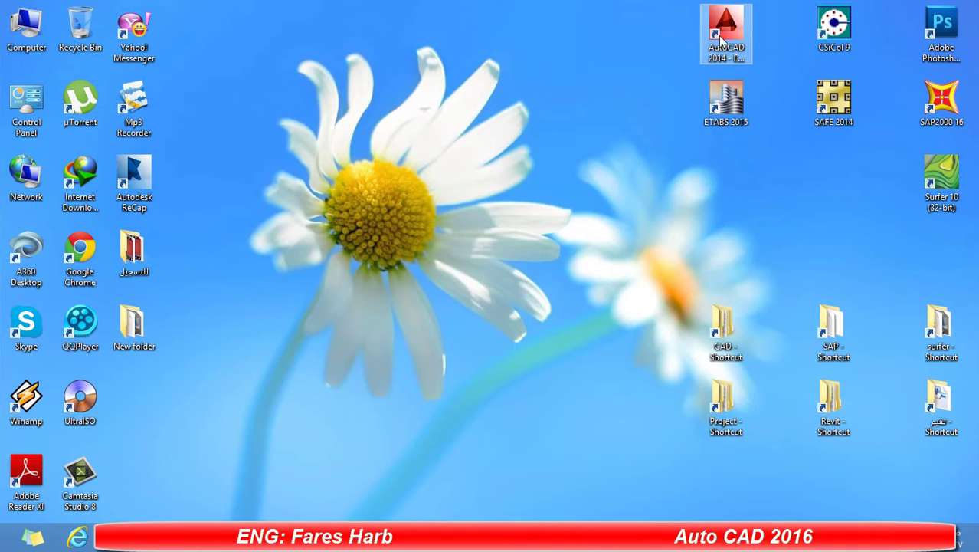
Launch AutoCAD 2014 and choose Activate in the trial licensing dialog.
left_click(730, 36)
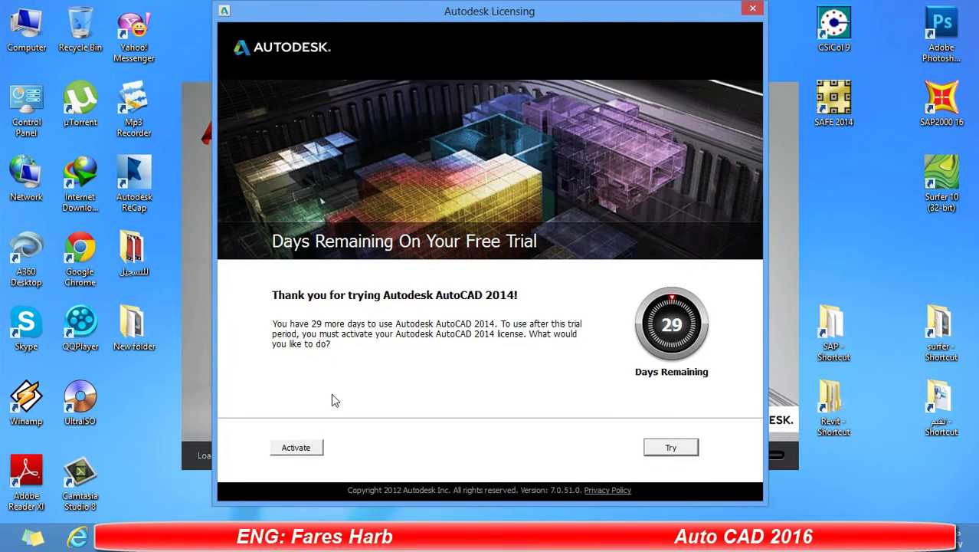
left_click(317, 448)
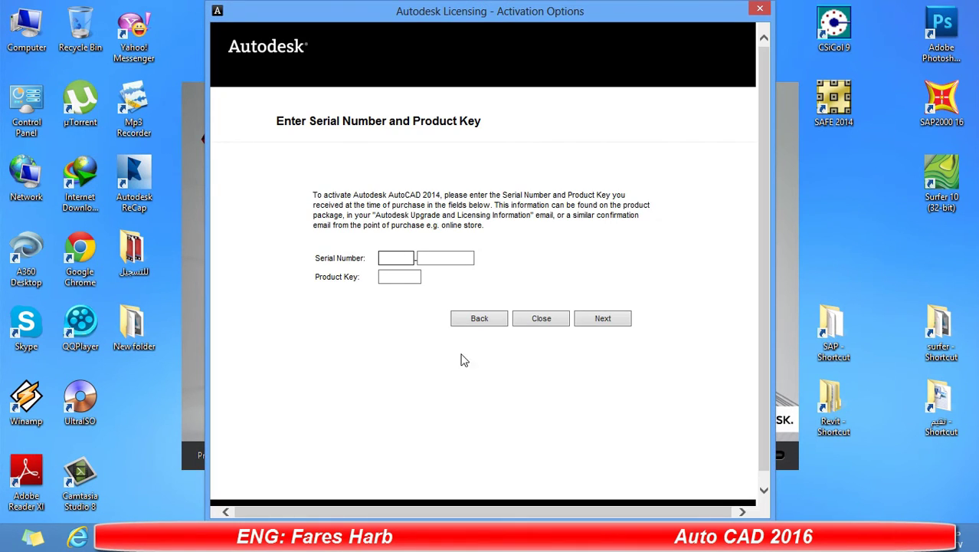
Enter the serial number from the install notes into the licensing form.
key("alt+Tab")
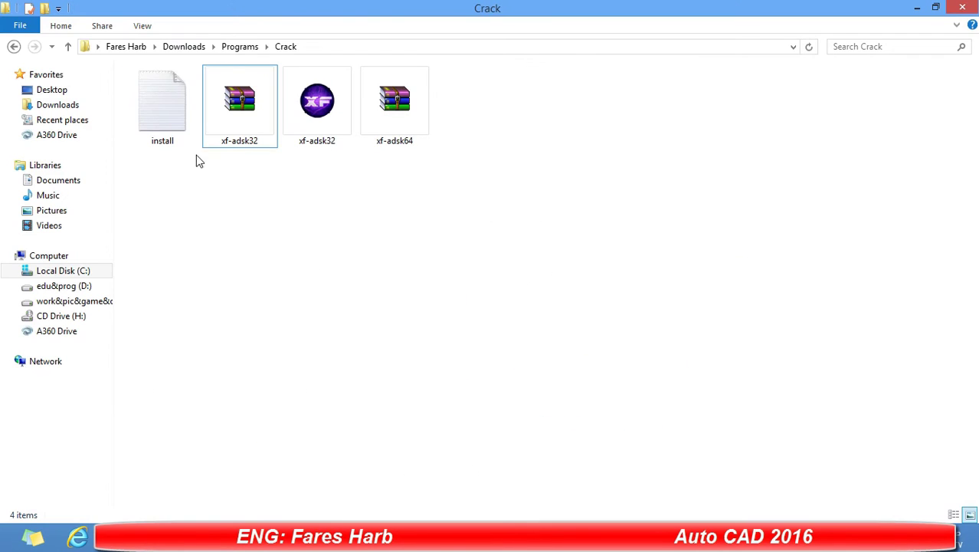
left_click(151, 134)
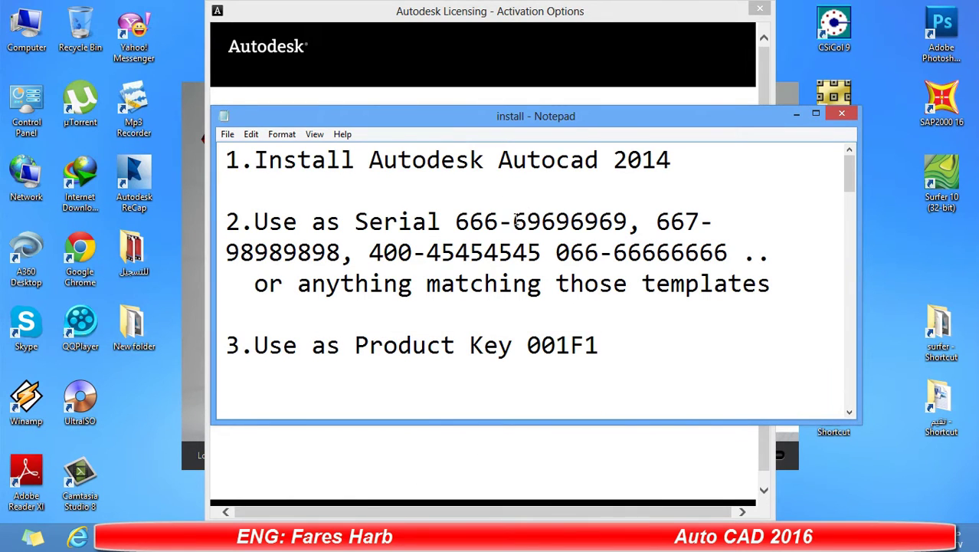
left_click_drag(513, 221, 624, 231)
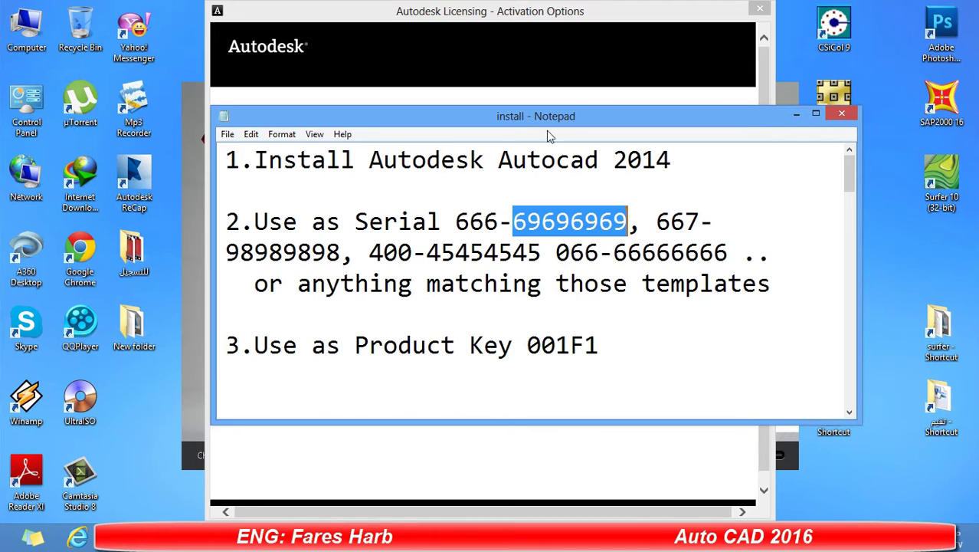
left_click(507, 101)
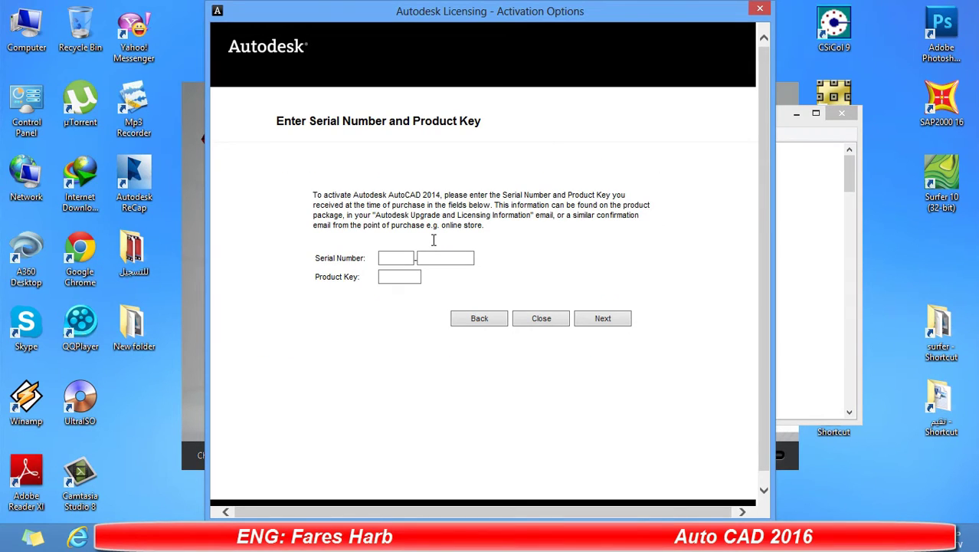
left_click(404, 259)
type("666")
key("ctrl+v")
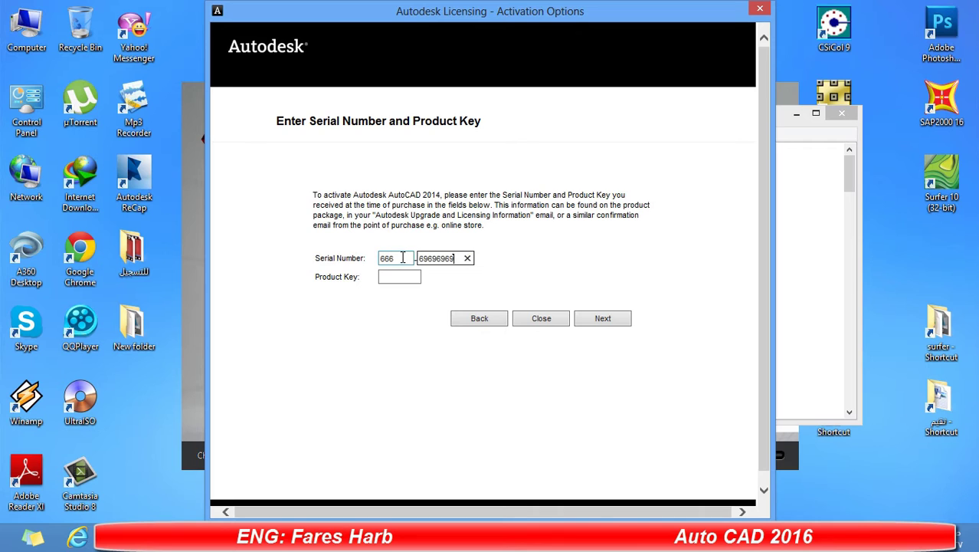
Copy the product key from the install notes into the form and submit.
key("alt+Tab")
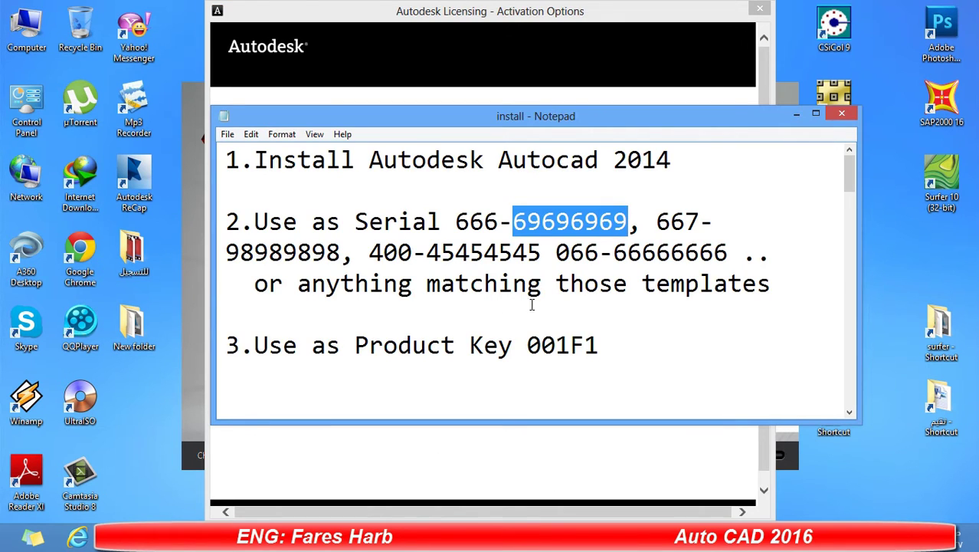
double_click(553, 345)
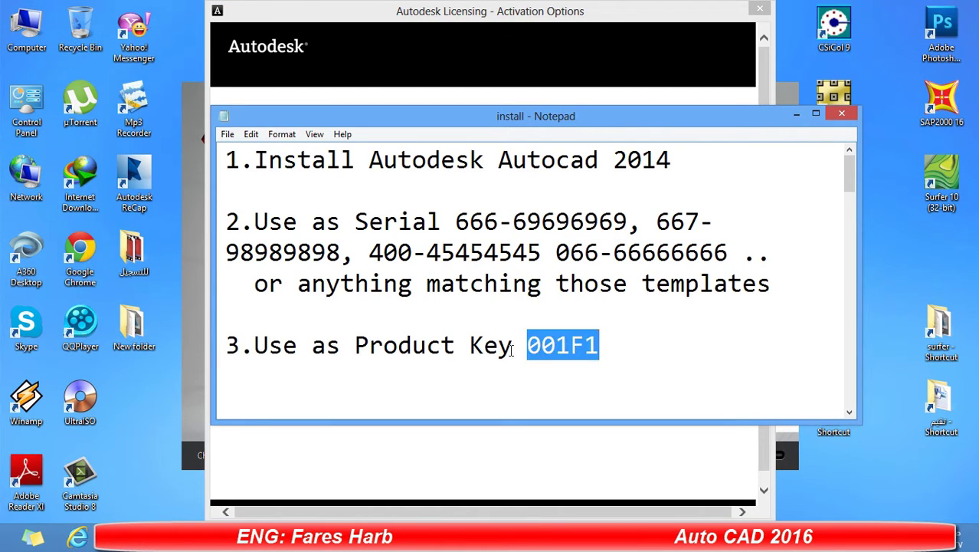
left_click(481, 59)
left_click(416, 277)
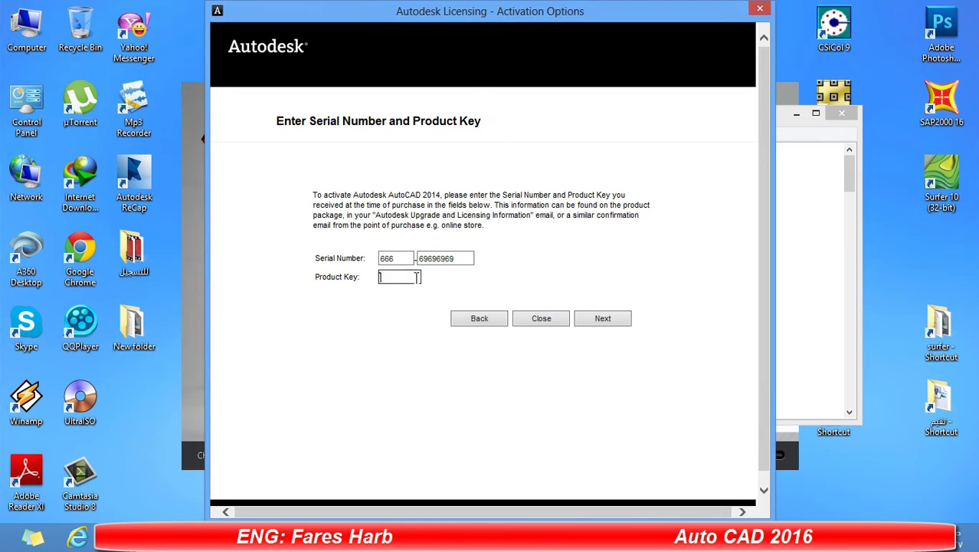
left_click(617, 318)
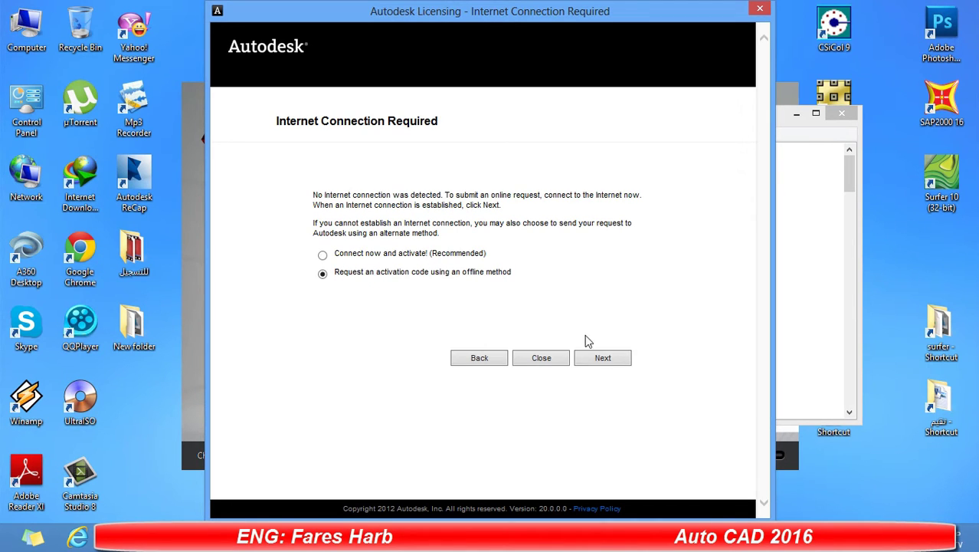
Generate the offline activation request code, then close the licensing dialog.
left_click(605, 362)
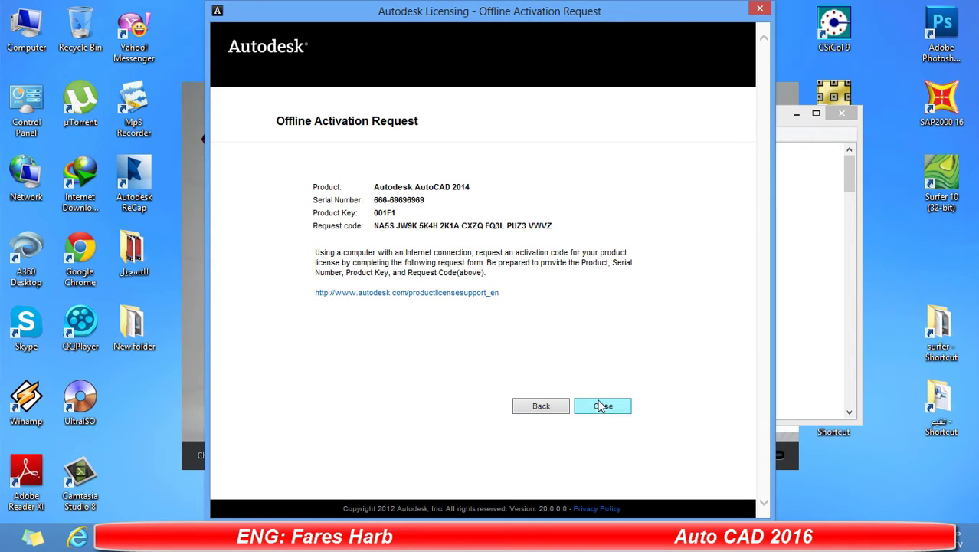
left_click(603, 406)
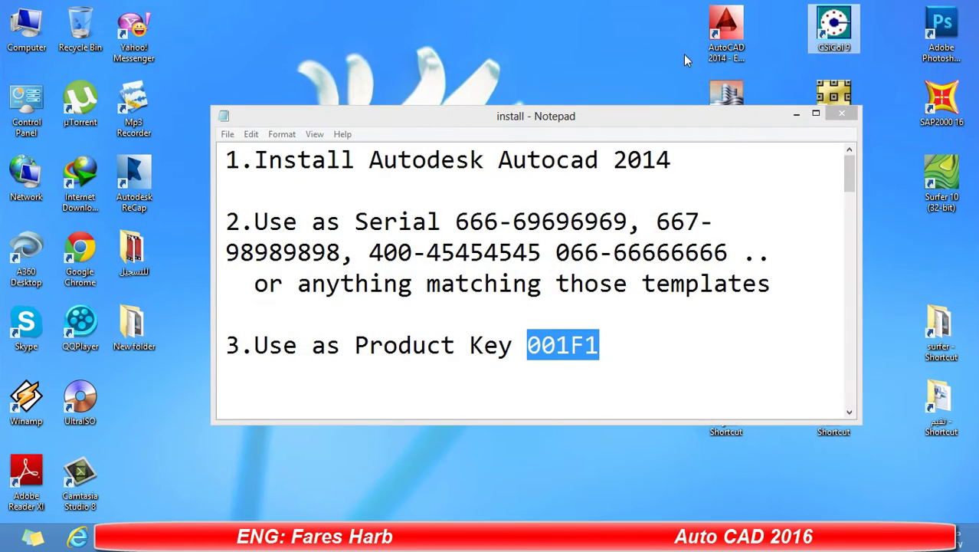
Relaunch AutoCAD 2014 from its desktop shortcut.
double_click(729, 36)
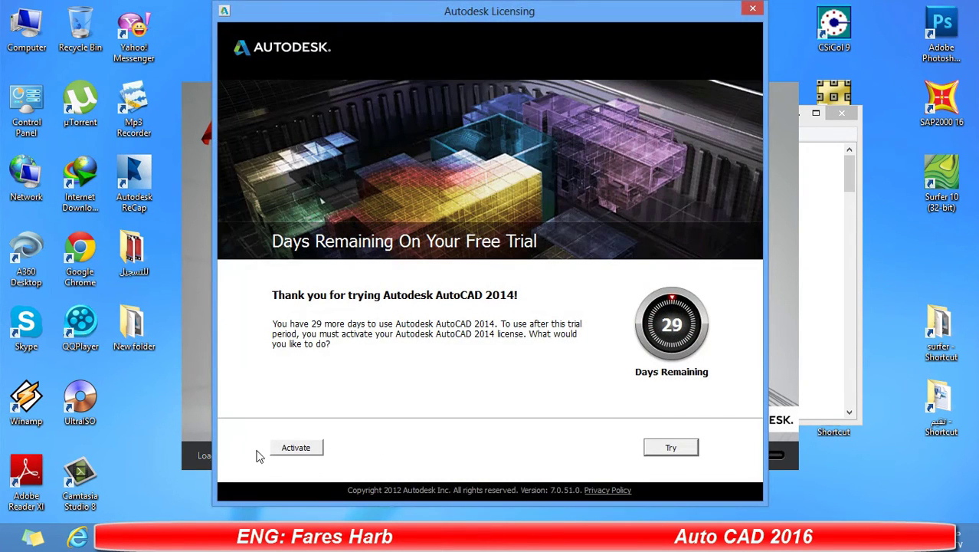
left_click(288, 448)
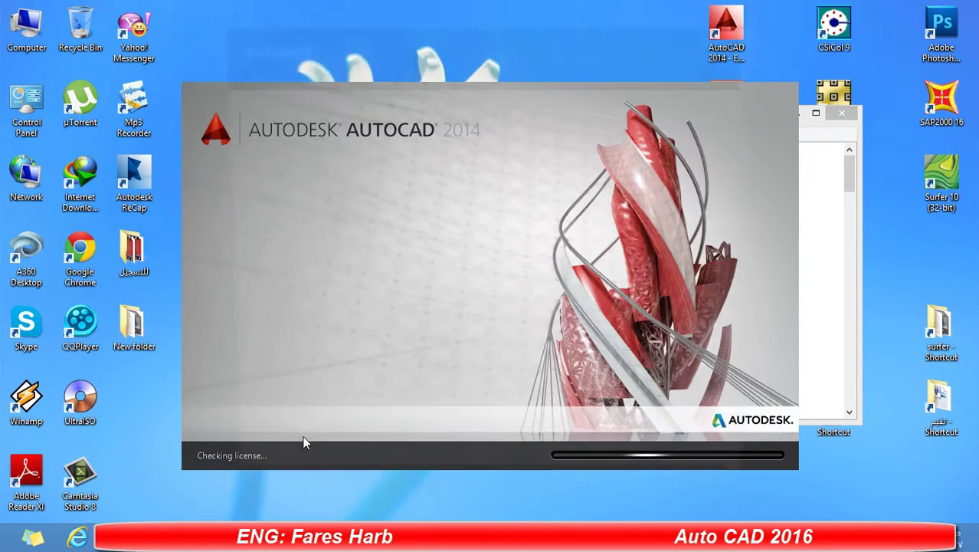
type("666")
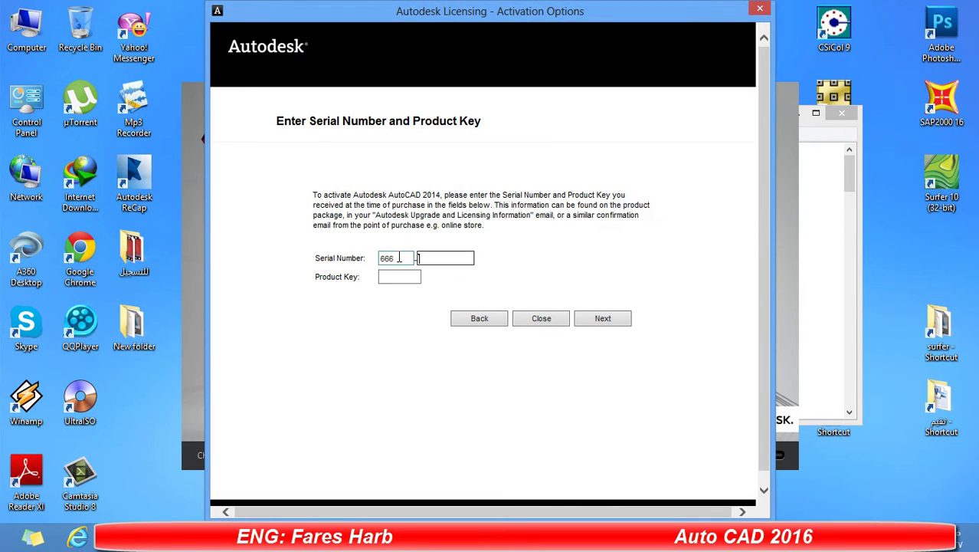
left_click(417, 276)
type("001F1")
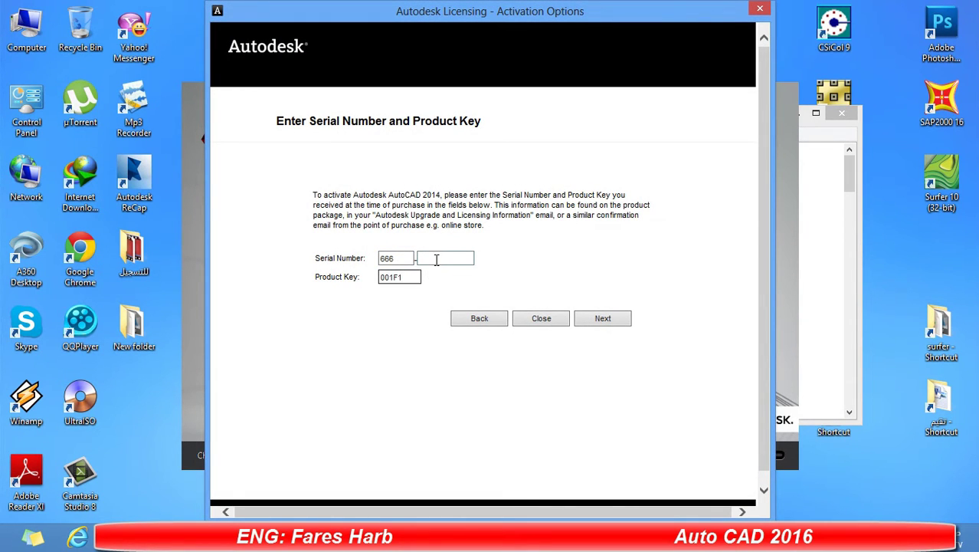
Copy the second part of the serial number from the install notes into the activation form.
key("alt+Tab")
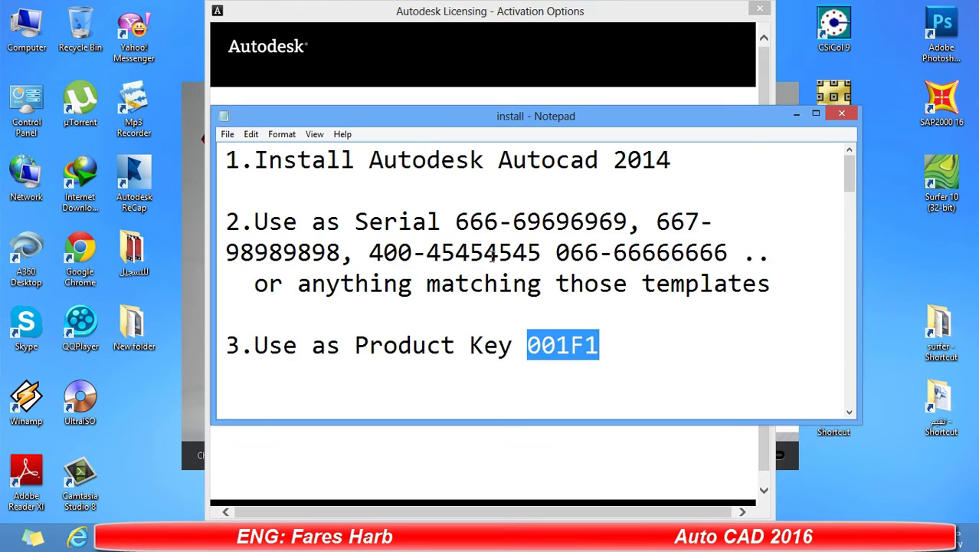
double_click(551, 220)
left_click(553, 220)
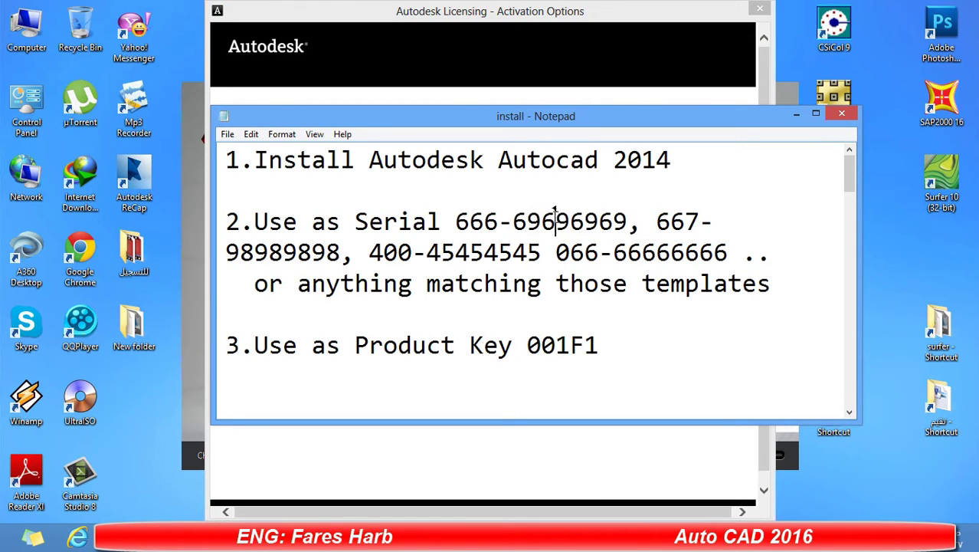
left_click(516, 221)
left_click_drag(517, 221, 624, 222)
key("ctrl+c")
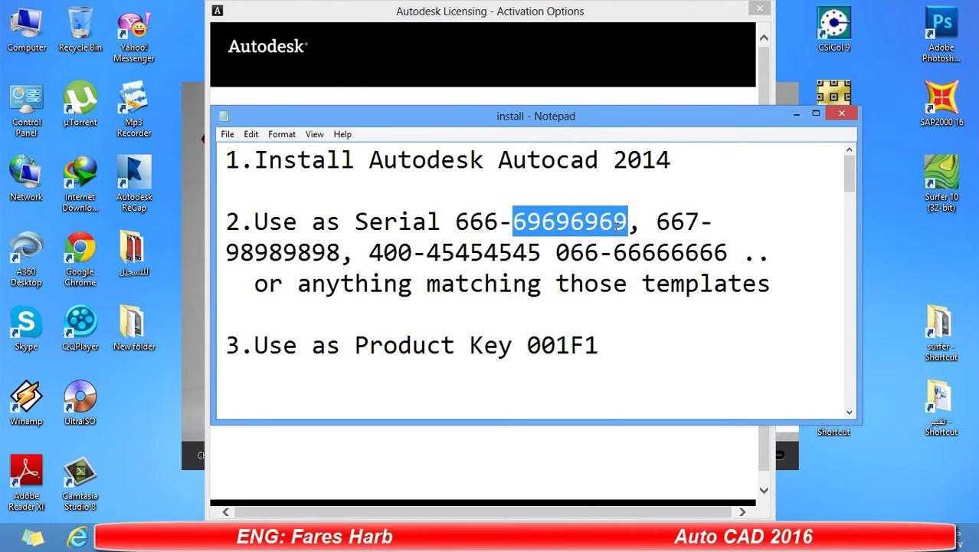
left_click(471, 69)
left_click(467, 257)
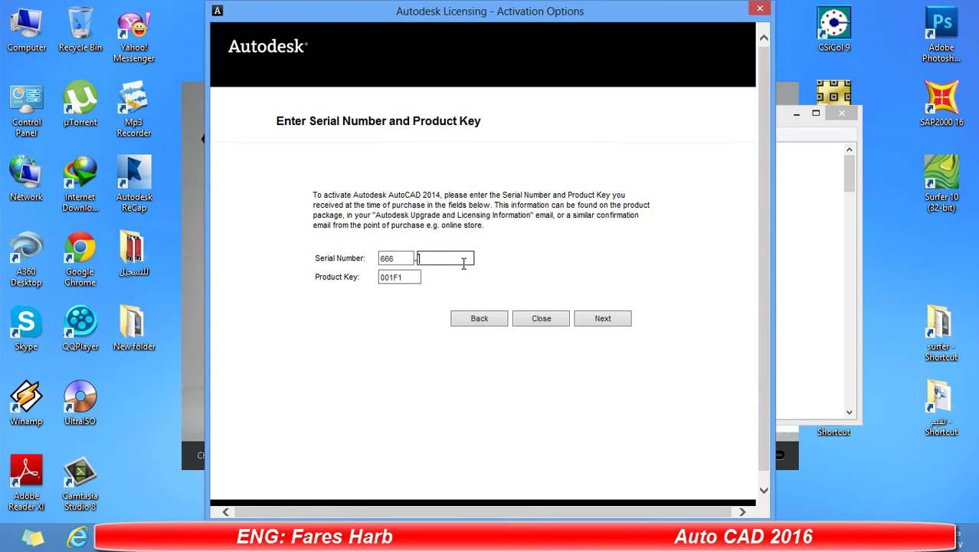
key("ctrl+v")
Submit the serial and key, choose 'I have an activation code from Autodesk', and select the request code.
left_click(596, 320)
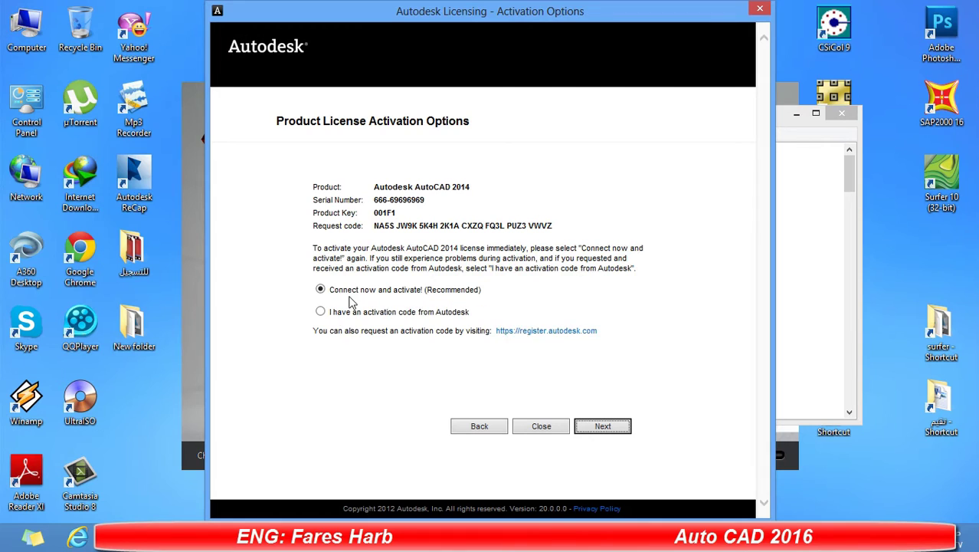
left_click(325, 313)
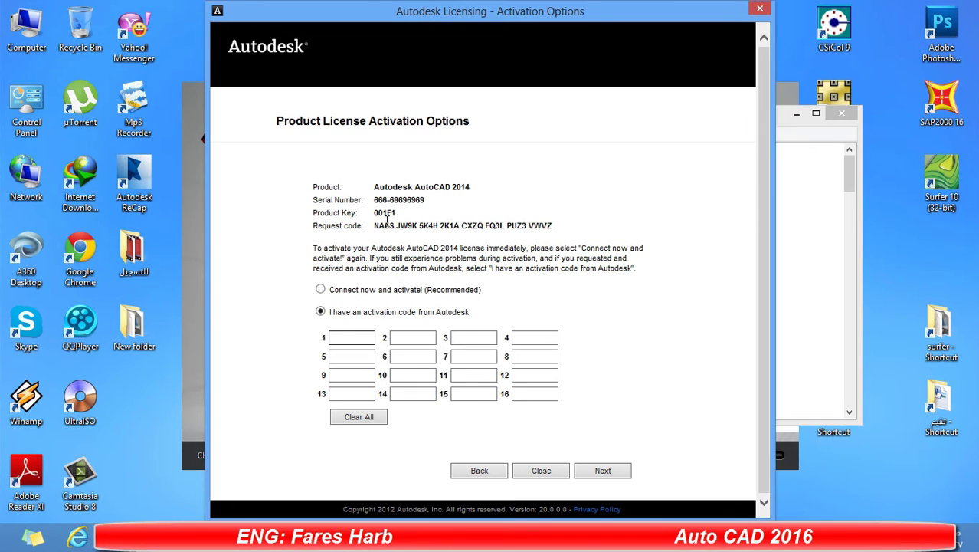
triple_click(387, 226)
key("ctrl+c")
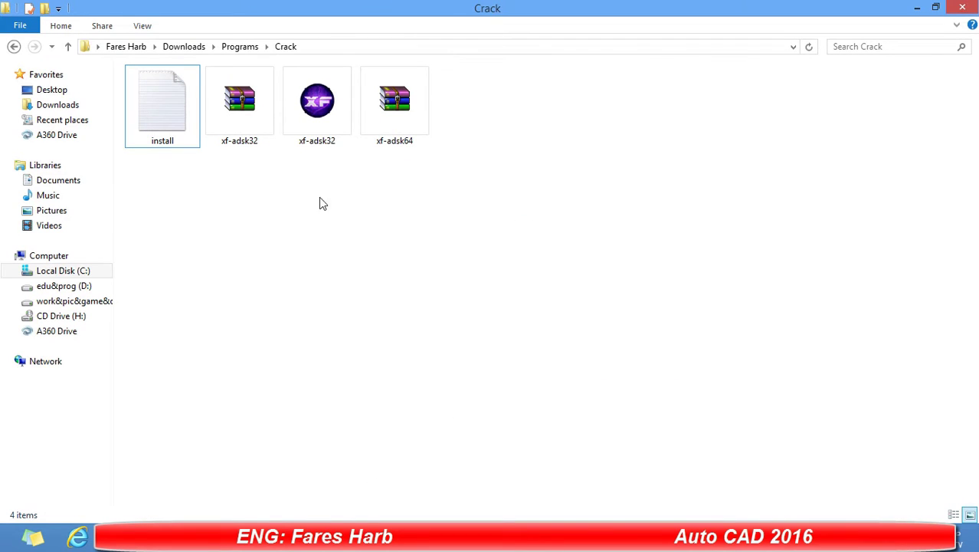
Run xf-adsk32 as administrator, paste the request code, and patch the Autodesk licensing.
right_click(313, 113)
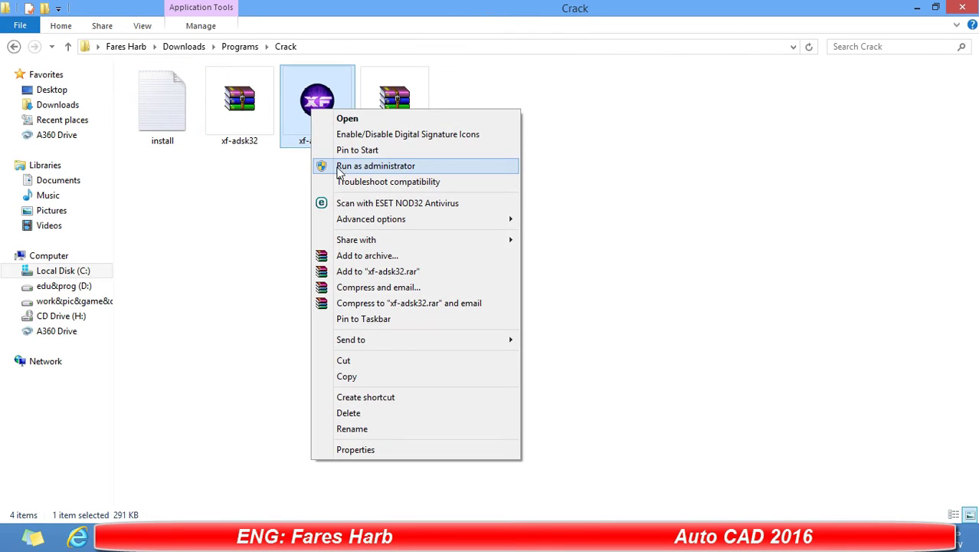
left_click(363, 168)
left_click(362, 168)
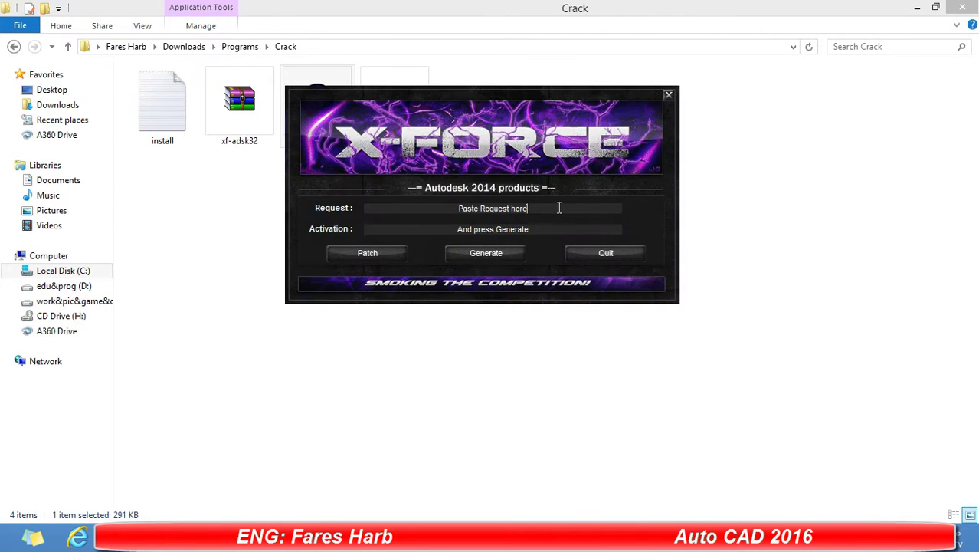
triple_click(387, 209)
key("BackSpace")
key("ctrl+v")
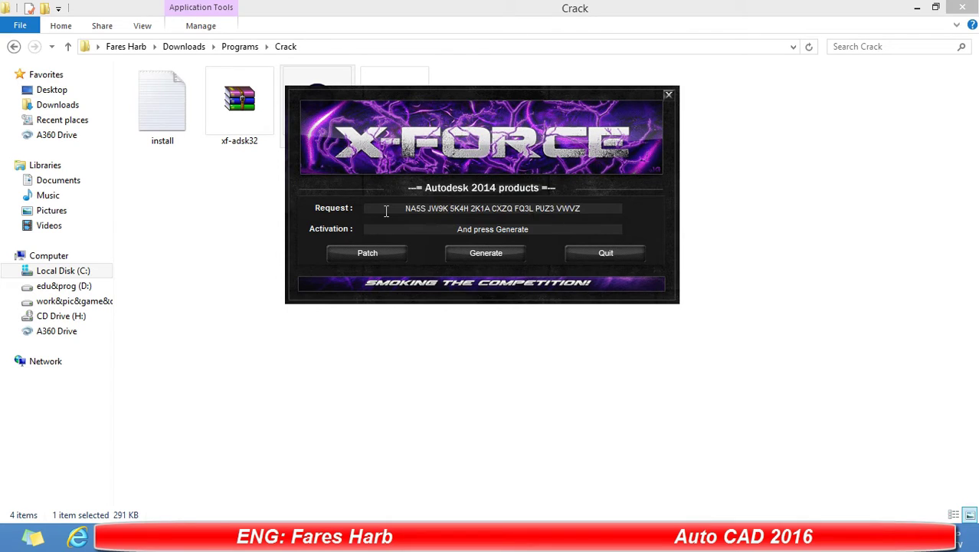
left_click(363, 249)
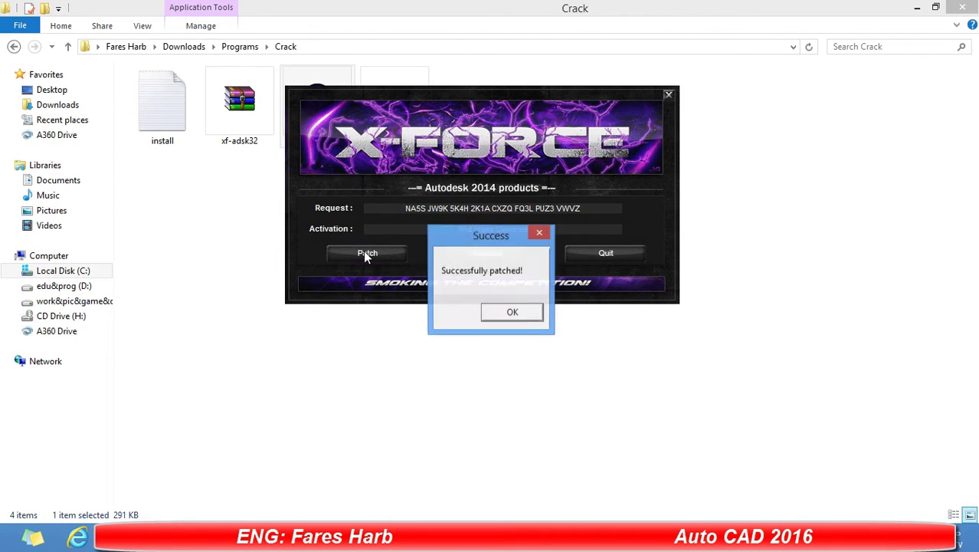
Generate the activation code and copy it for the licensing page.
left_click(512, 314)
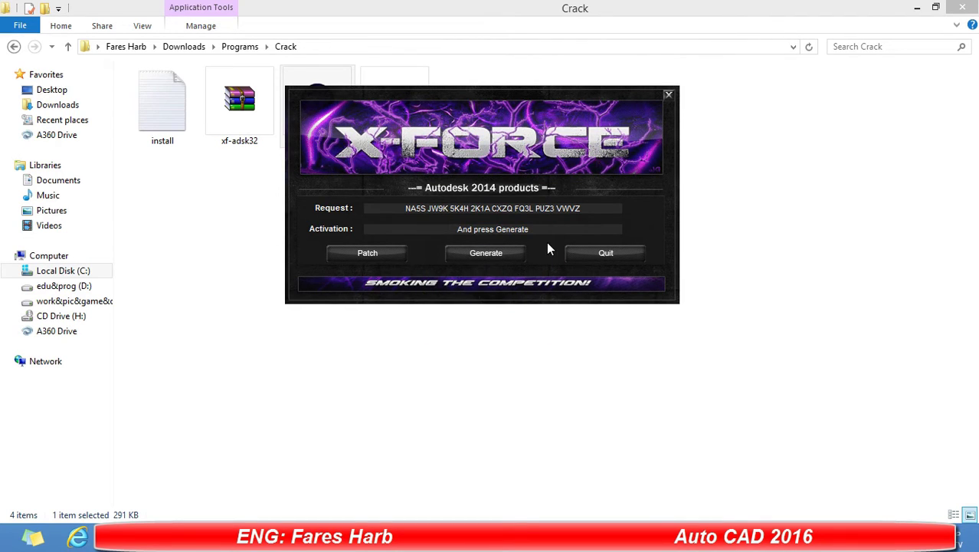
left_click(498, 262)
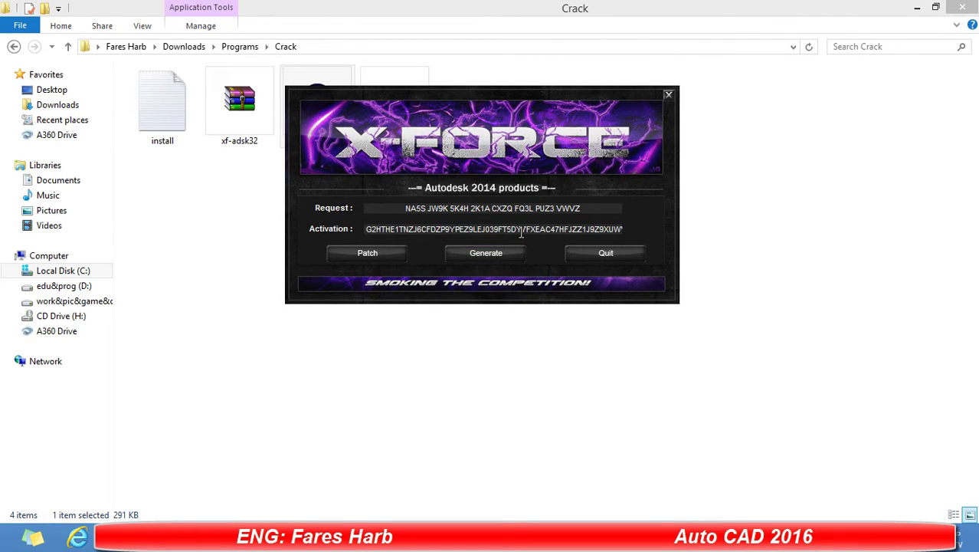
double_click(520, 232)
key("ctrl+c")
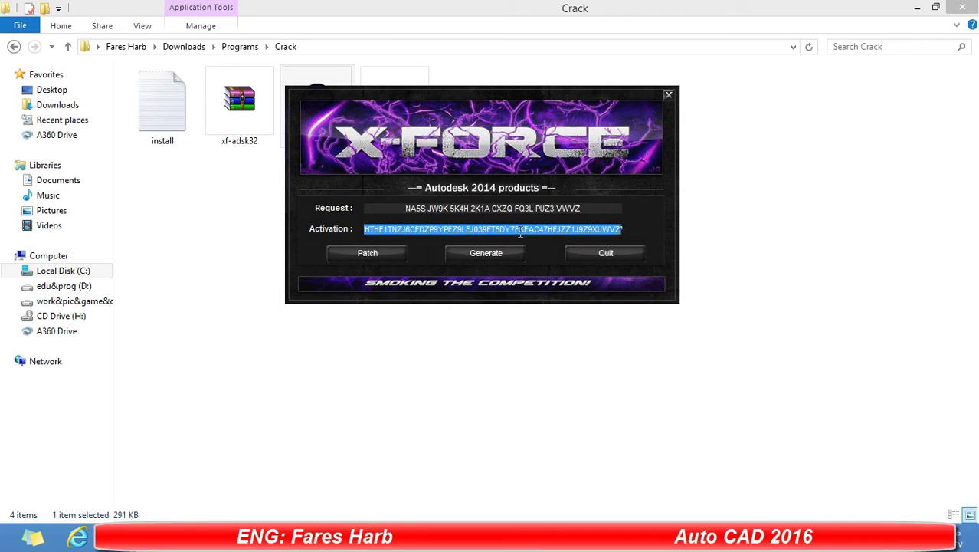
key("alt+Tab")
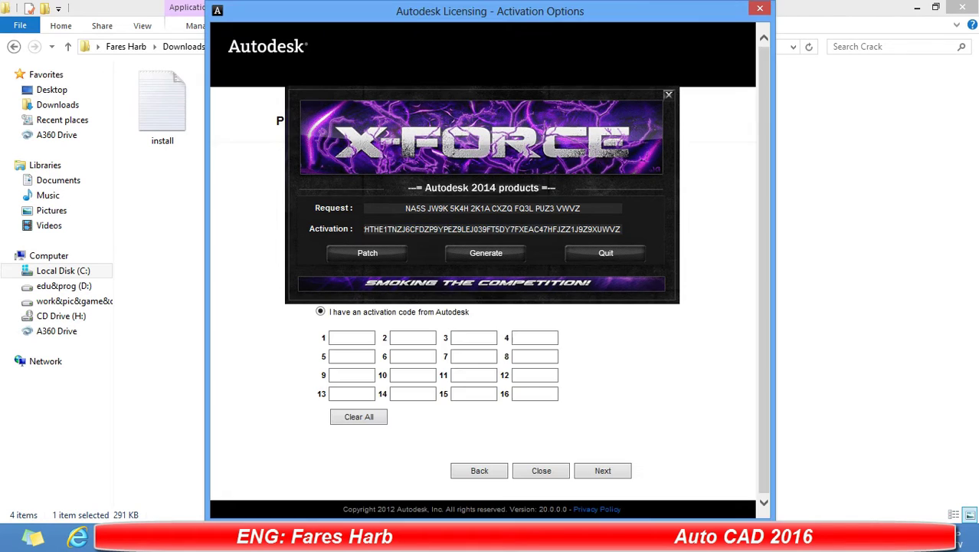
Paste the generated activation code, submit it, close X-Force, and finish AutoCAD activation.
left_click(365, 340)
key("ctrl+v")
left_click(617, 469)
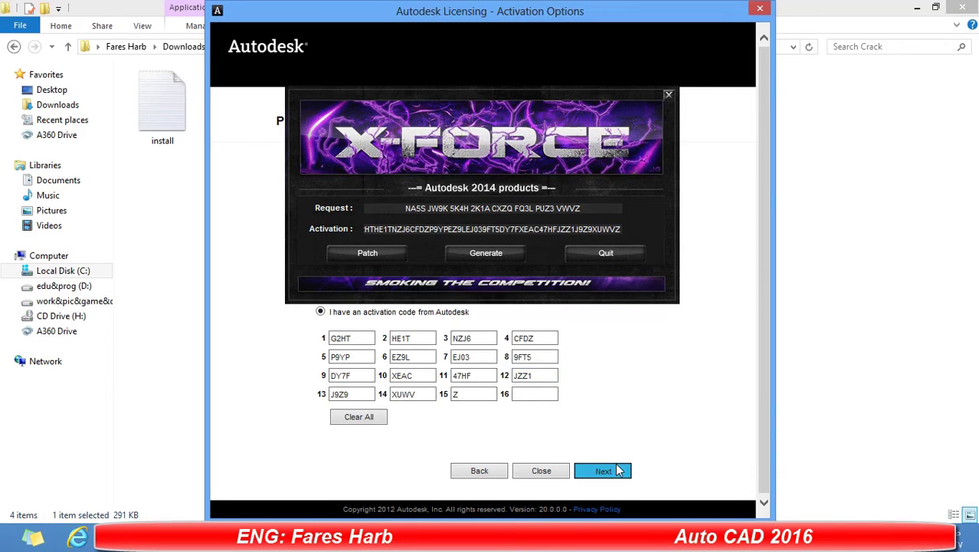
left_click(605, 261)
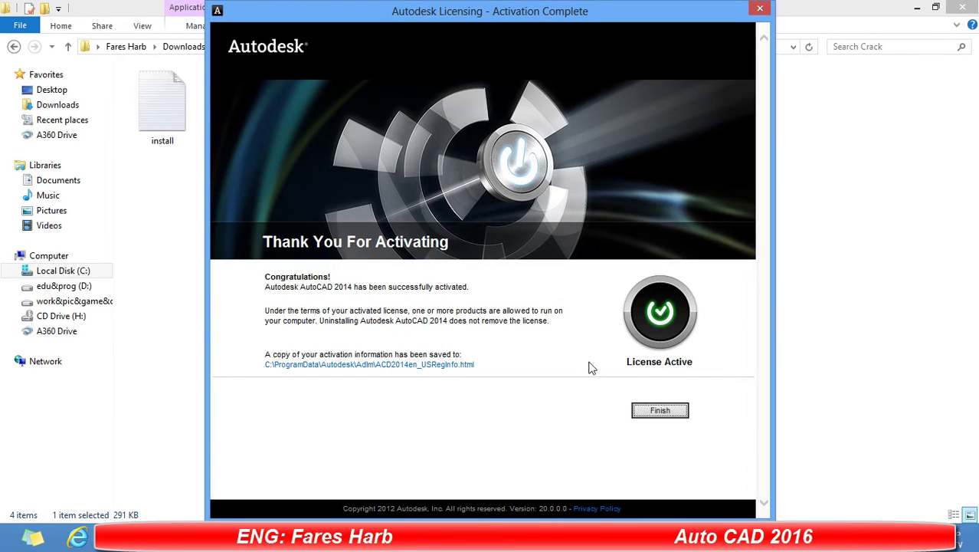
left_click(656, 410)
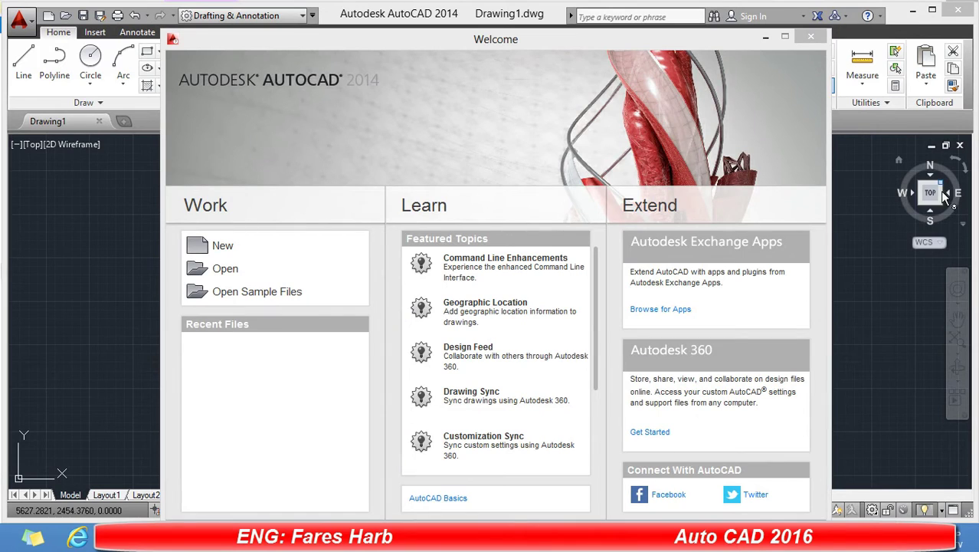
Dismiss the Welcome screen, maximize AutoCAD, and switch to the AutoCAD Classic workspace.
left_click(811, 37)
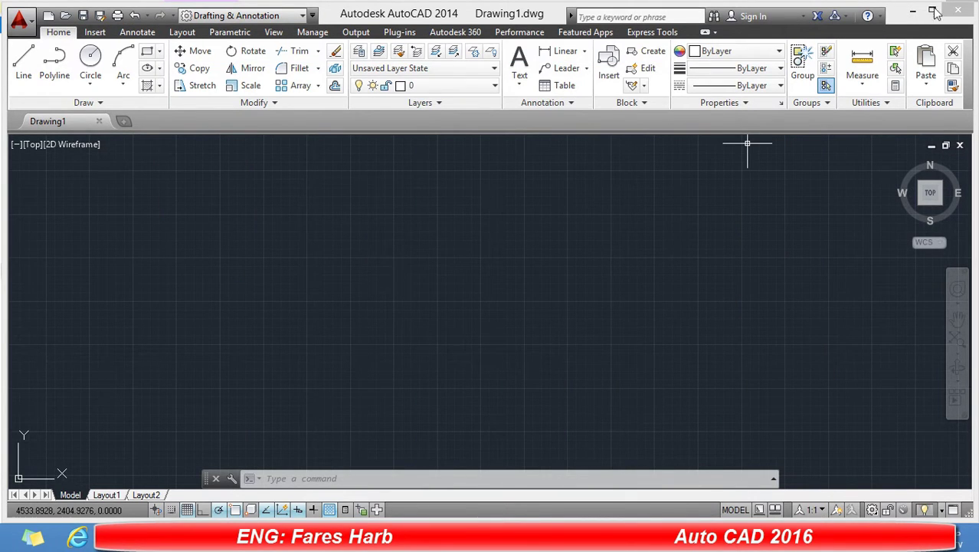
left_click(931, 9)
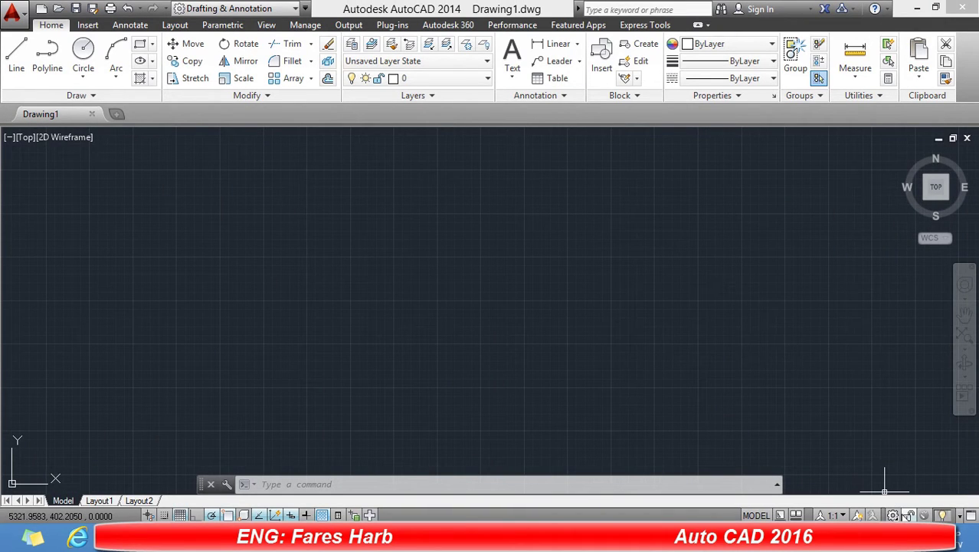
left_click(893, 514)
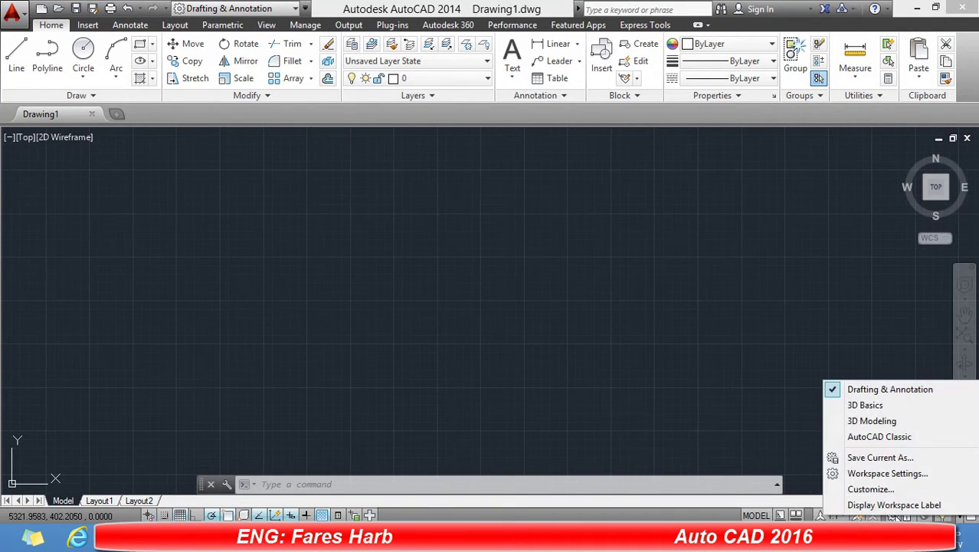
left_click(859, 438)
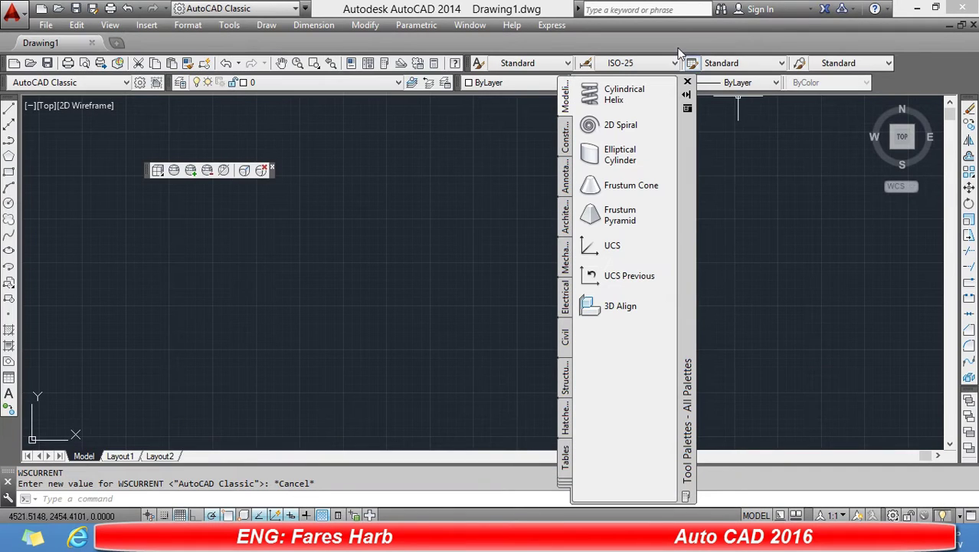
Close the Tool Palettes and floating 3D toolbar, then open Options via the OP command.
left_click(687, 83)
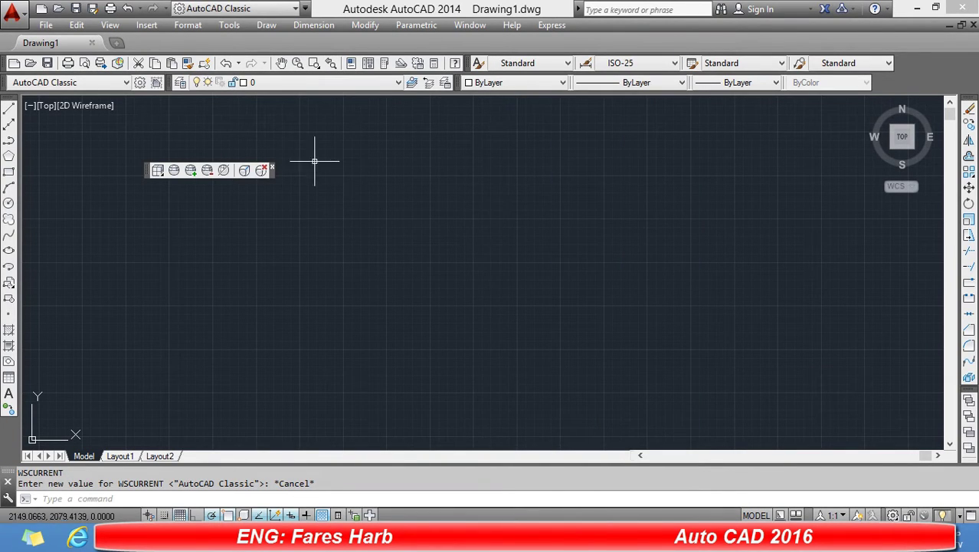
left_click(272, 167)
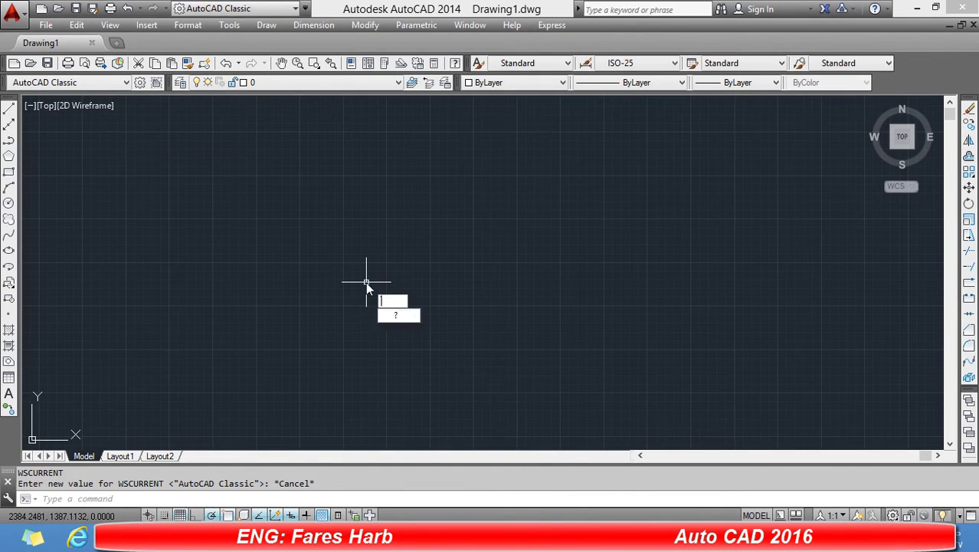
type("ws")
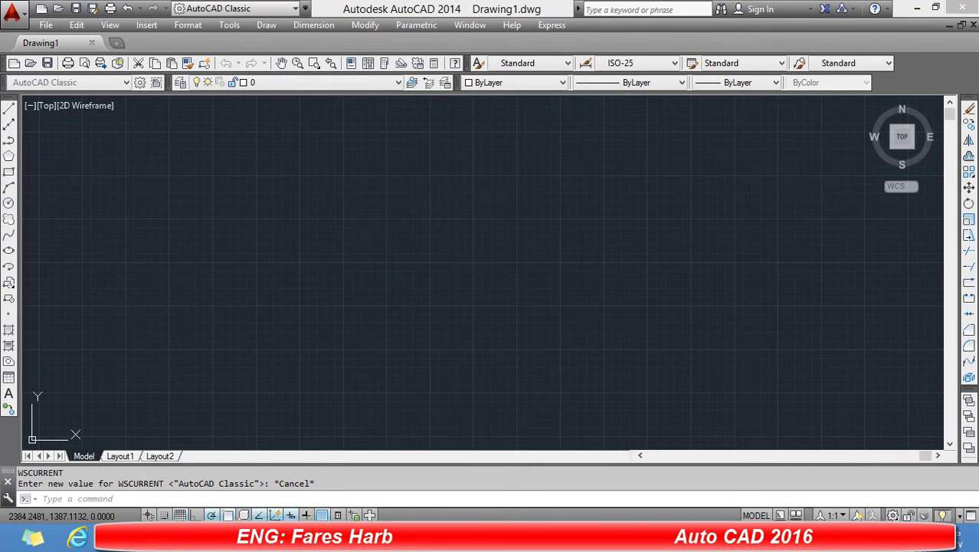
type("op")
key("Return")
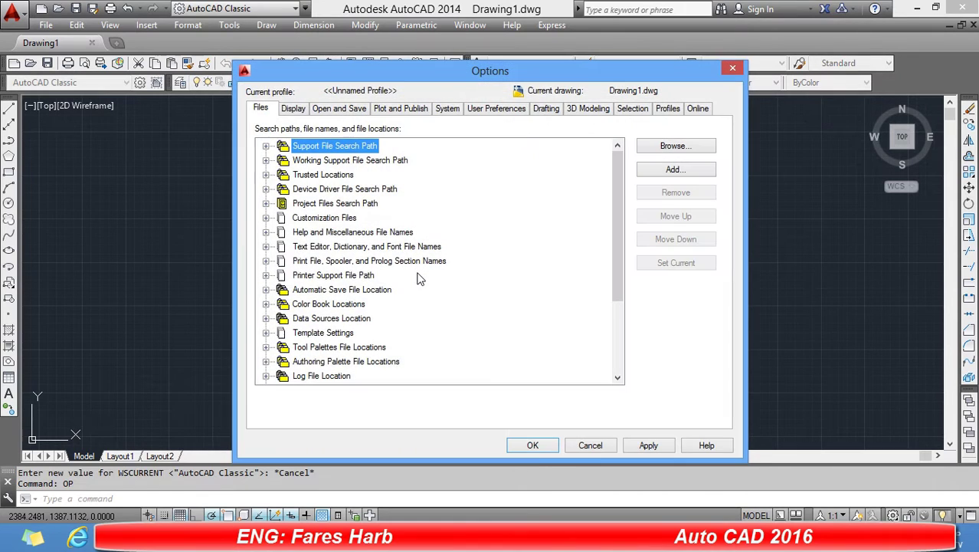
Set the default Save as format to AutoCAD 2000/LT2000 Drawing (*.dwg) on the Open and Save tab.
left_click(290, 109)
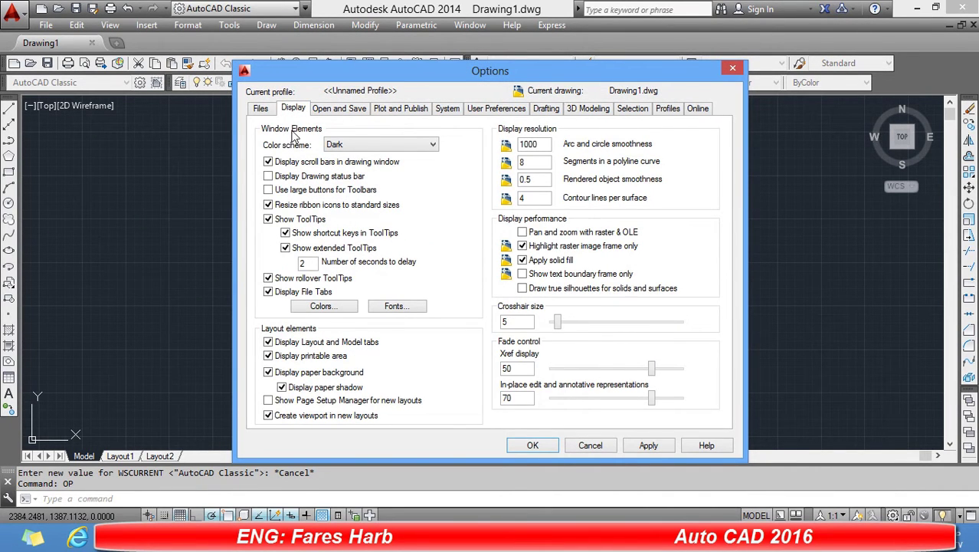
left_click(331, 111)
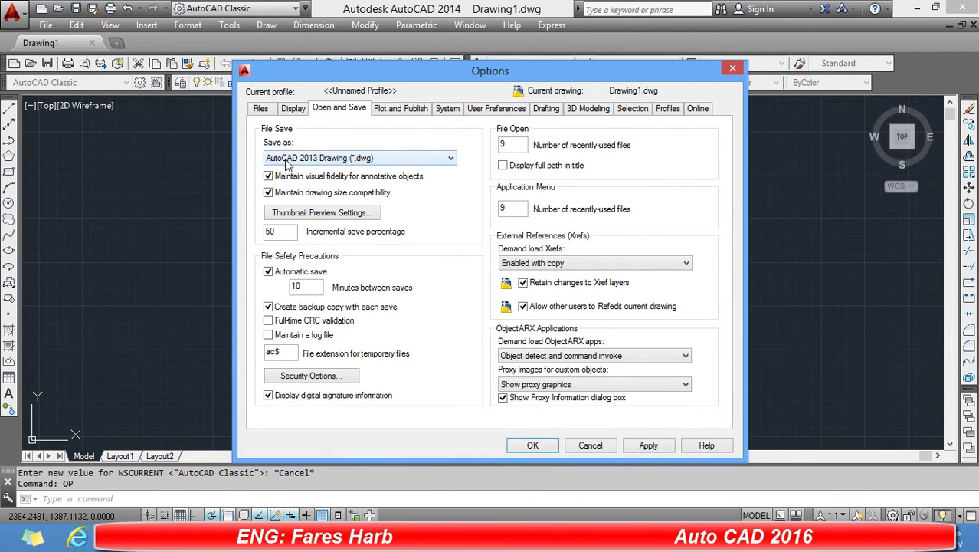
left_click(314, 157)
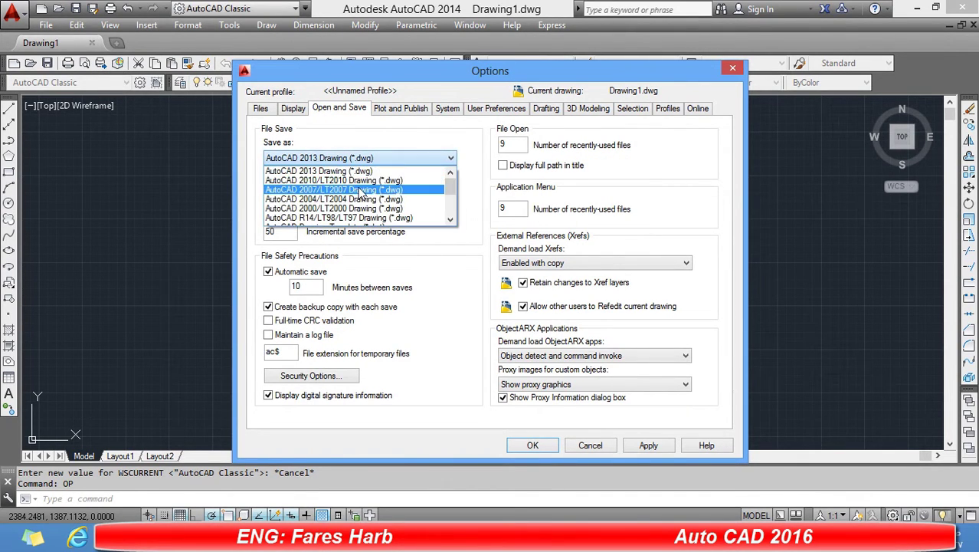
left_click(327, 208)
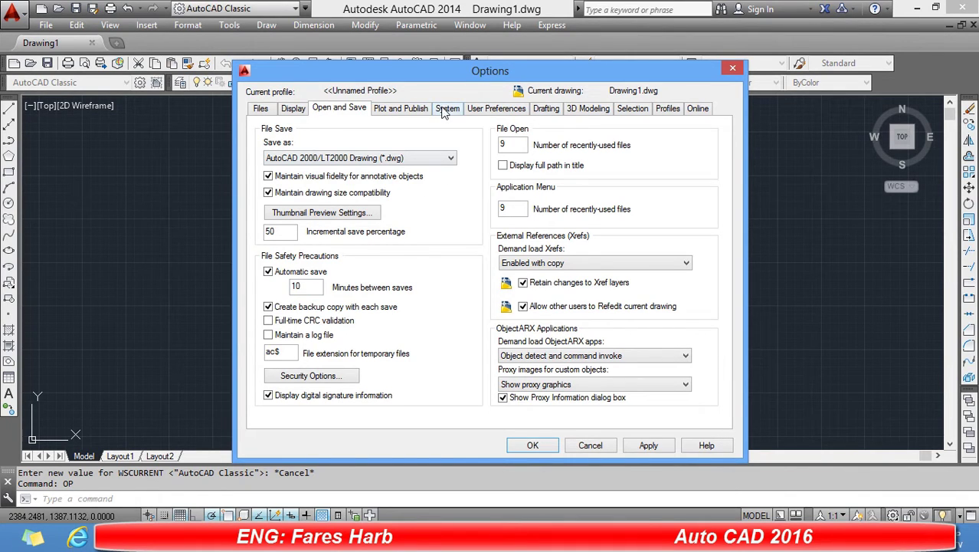
Turn off shortcut menus in the drawing area and enlarge the AutoSnap marker.
left_click(476, 112)
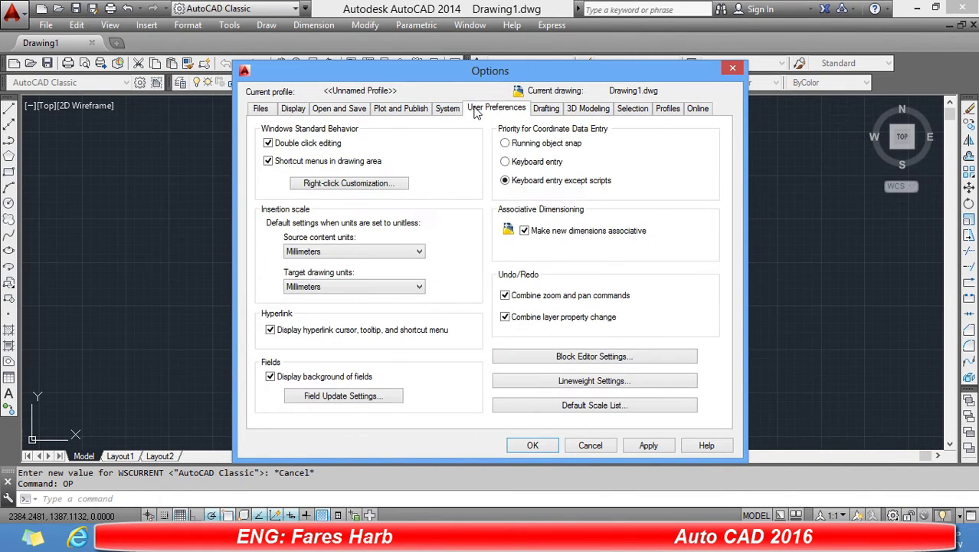
left_click(272, 163)
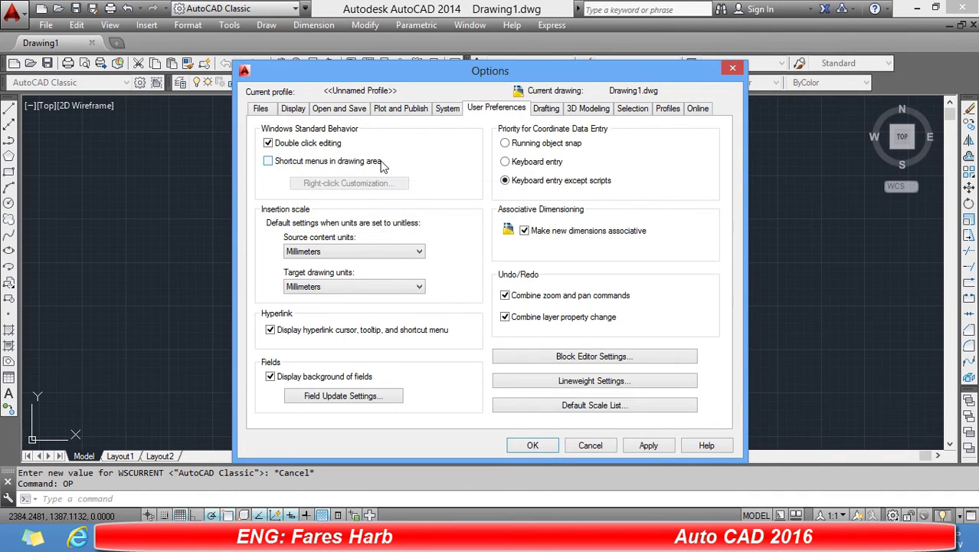
left_click(541, 111)
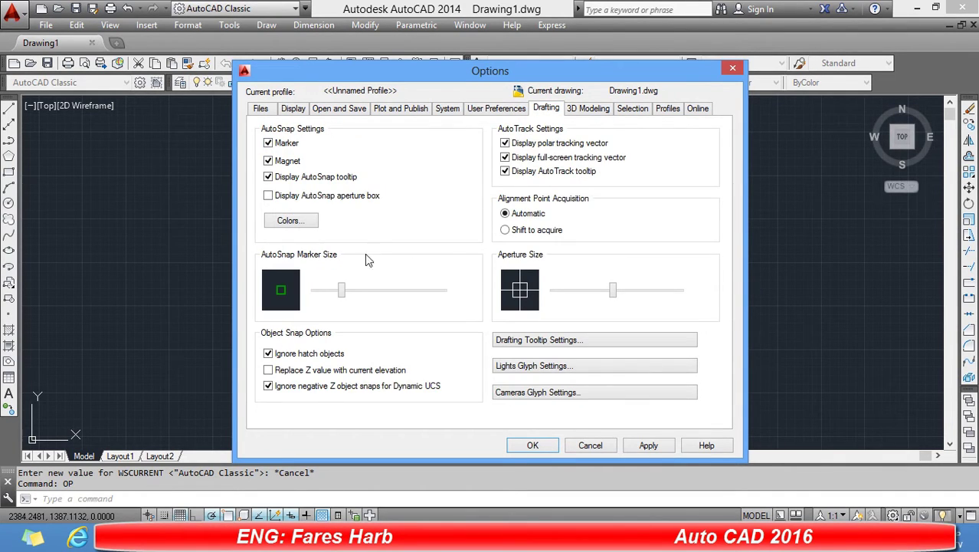
left_click_drag(341, 290, 375, 290)
Enlarge the pickbox, set crosshair size to 8, and apply the Options changes.
left_click(605, 111)
left_click(633, 109)
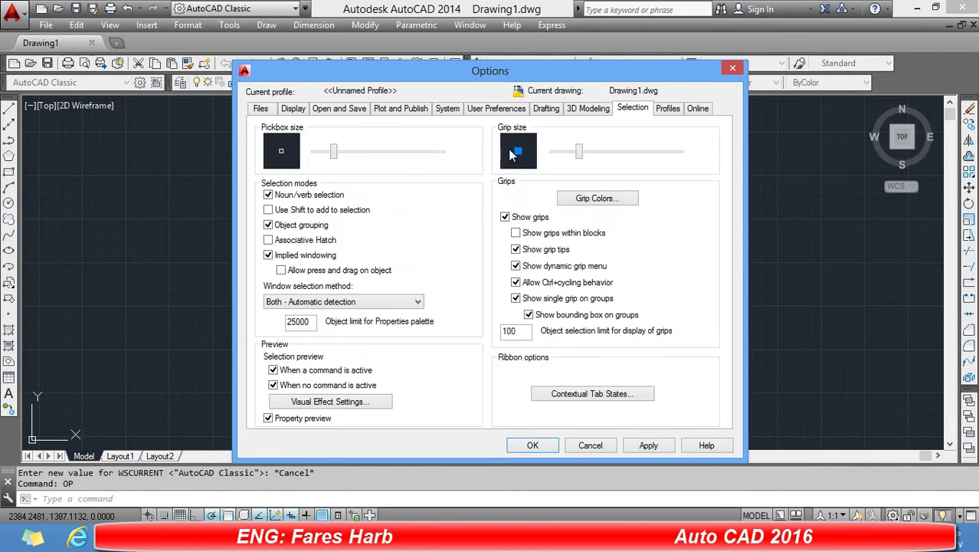
left_click(350, 153)
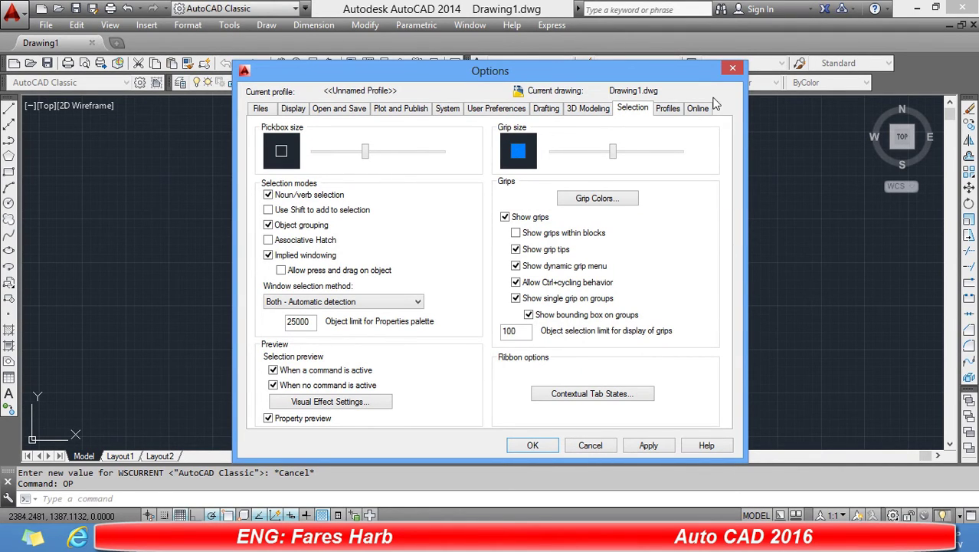
left_click(670, 110)
left_click(300, 115)
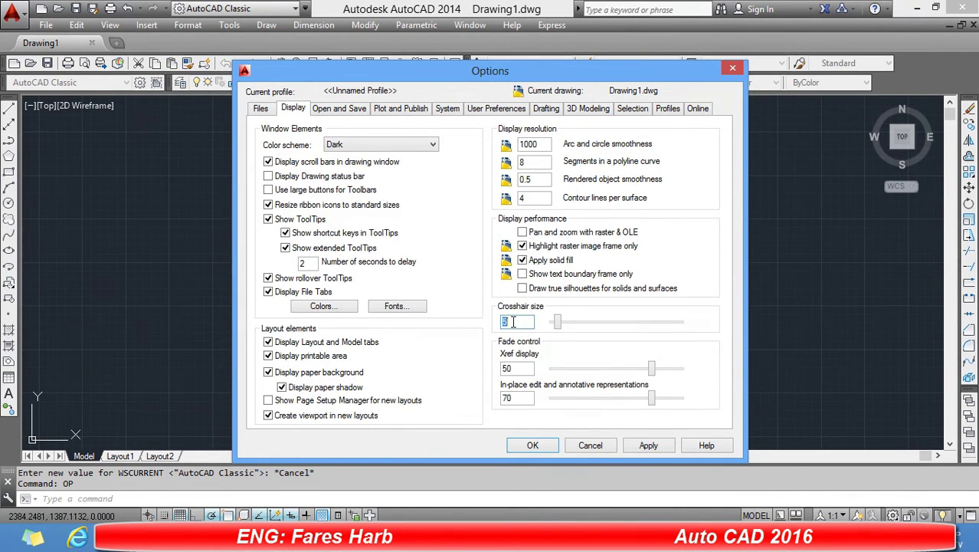
type("8")
left_click(650, 445)
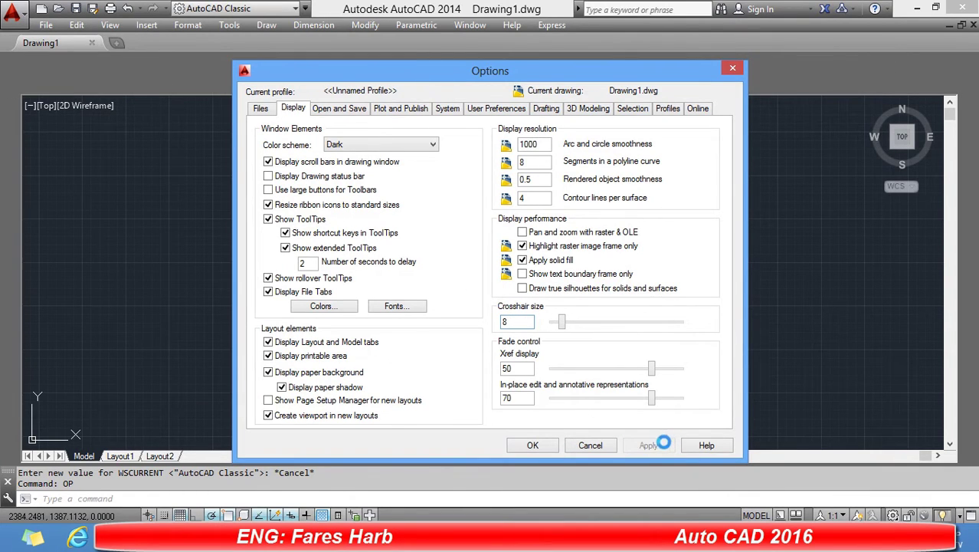
left_click(527, 446)
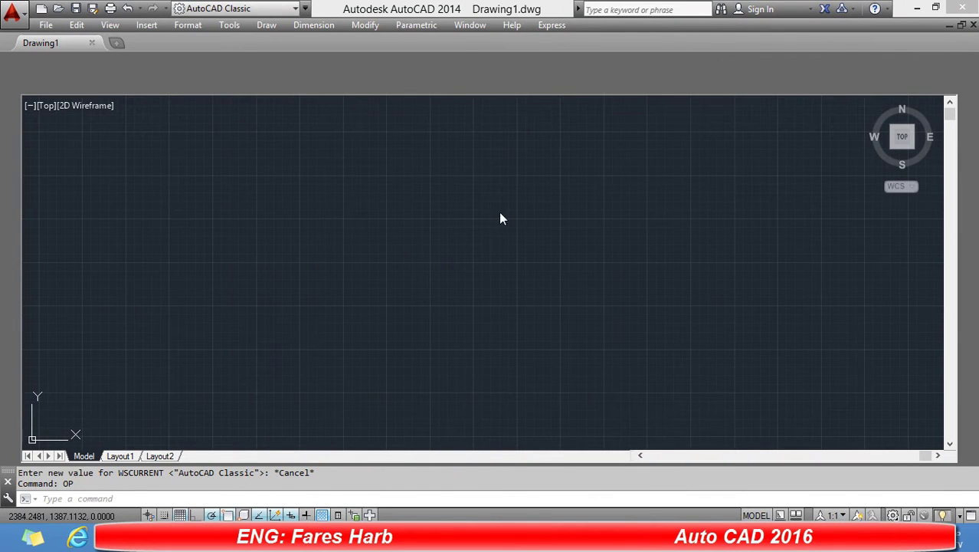
Close AutoCAD, answering No to saving changes to Drawing1.dwg.
left_click(592, 173)
left_click(424, 220)
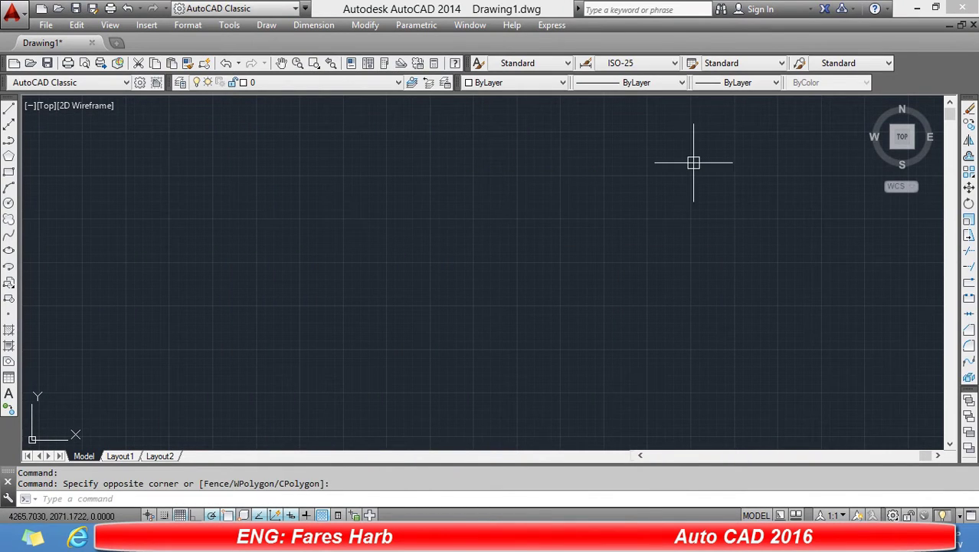
left_click(967, 8)
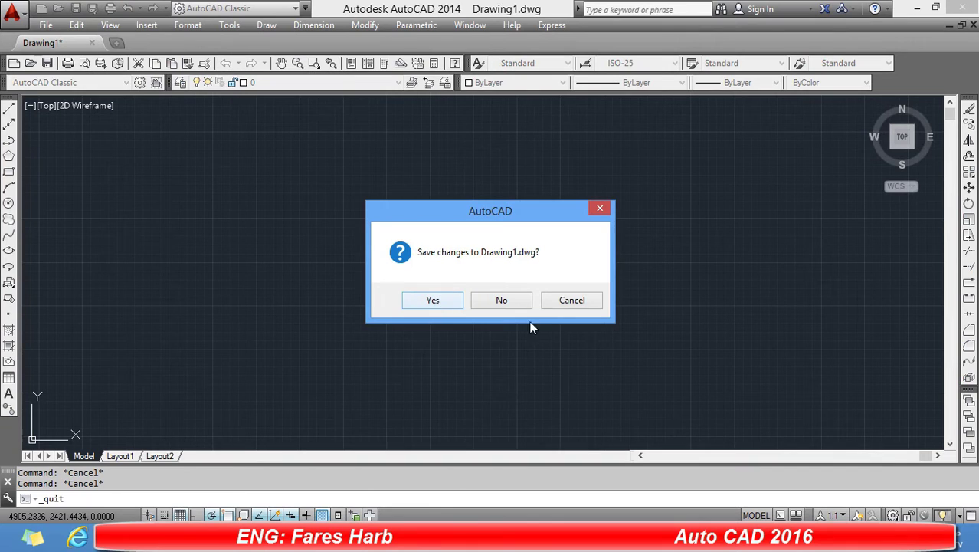
left_click(501, 299)
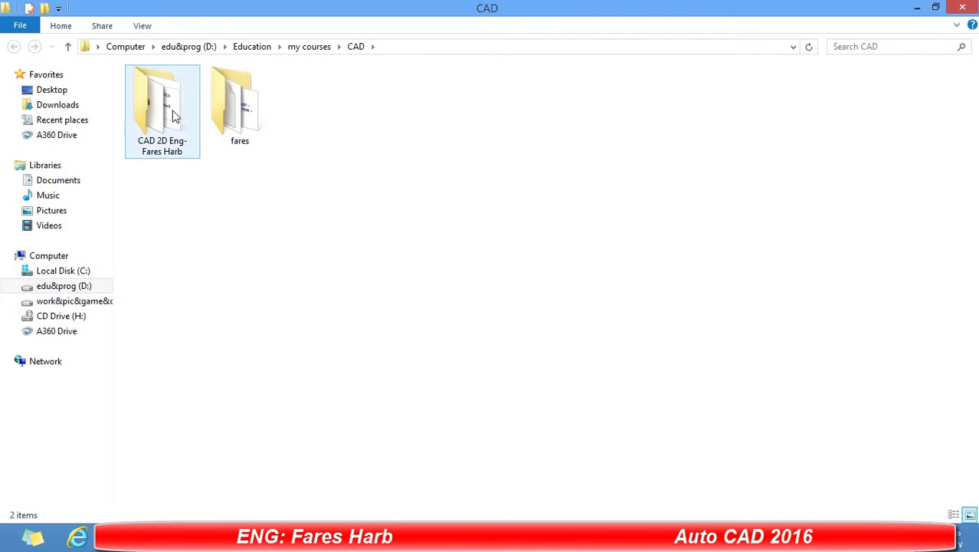
Open the CAD course folder and extract fonts.rar into it.
double_click(179, 115)
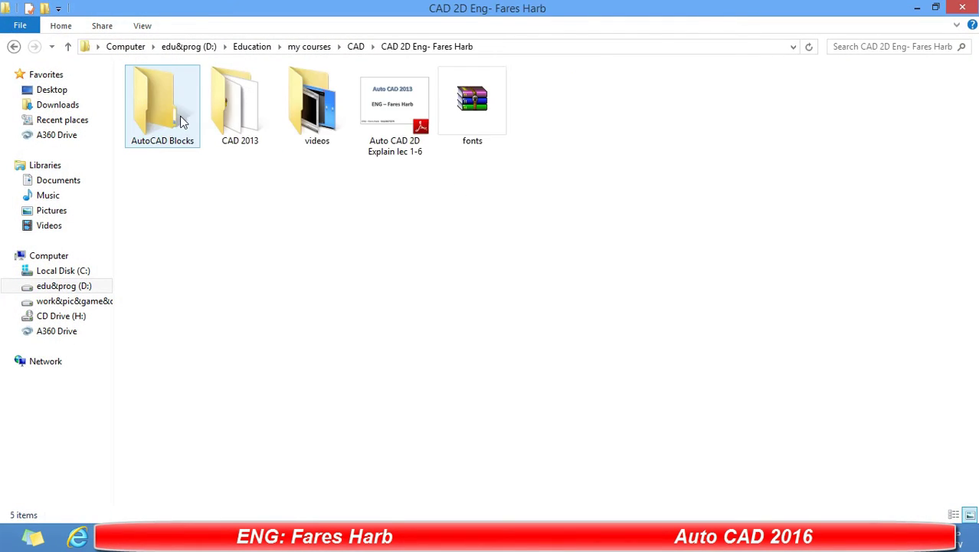
left_click(482, 108)
right_click(482, 109)
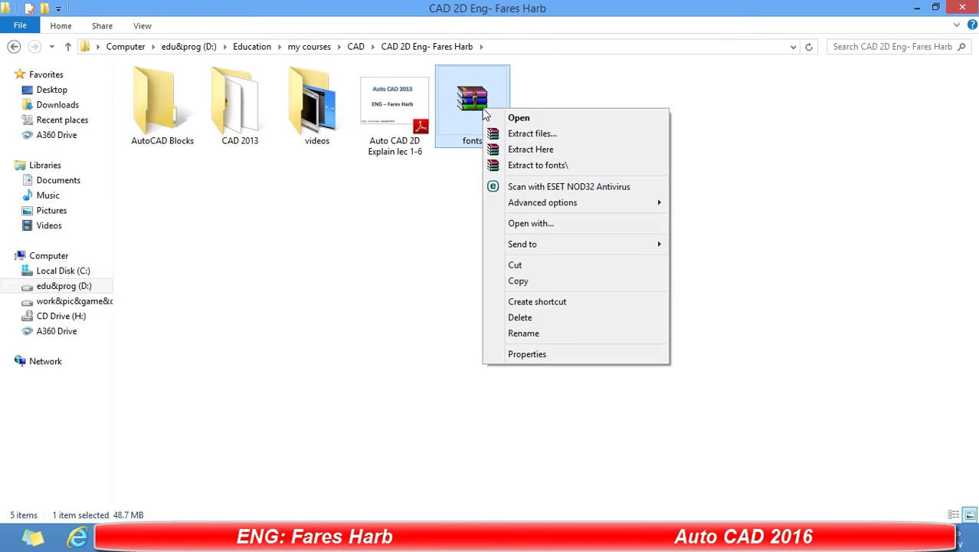
left_click(512, 150)
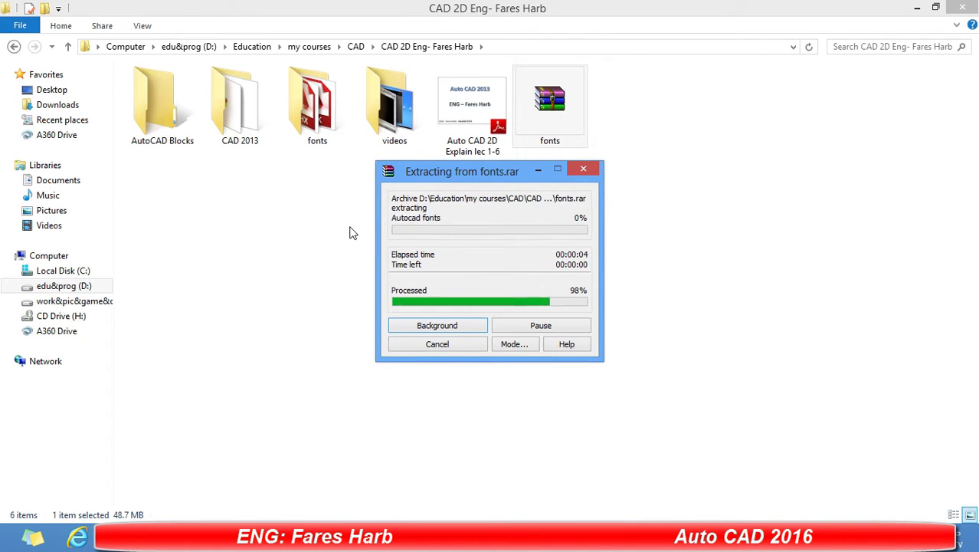
Refresh the folder, open the extracted fonts folder, then return to the parent folder.
right_click(365, 191)
left_click(375, 247)
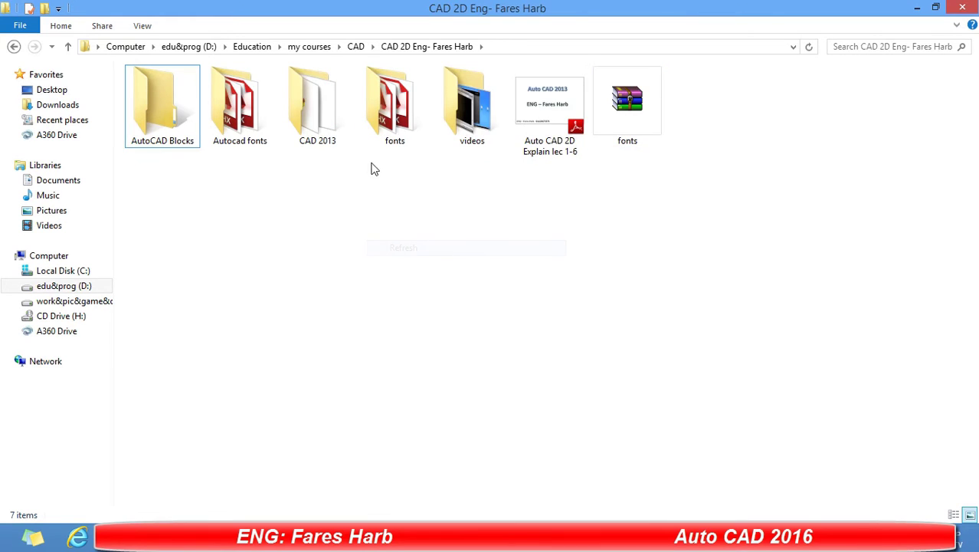
double_click(384, 149)
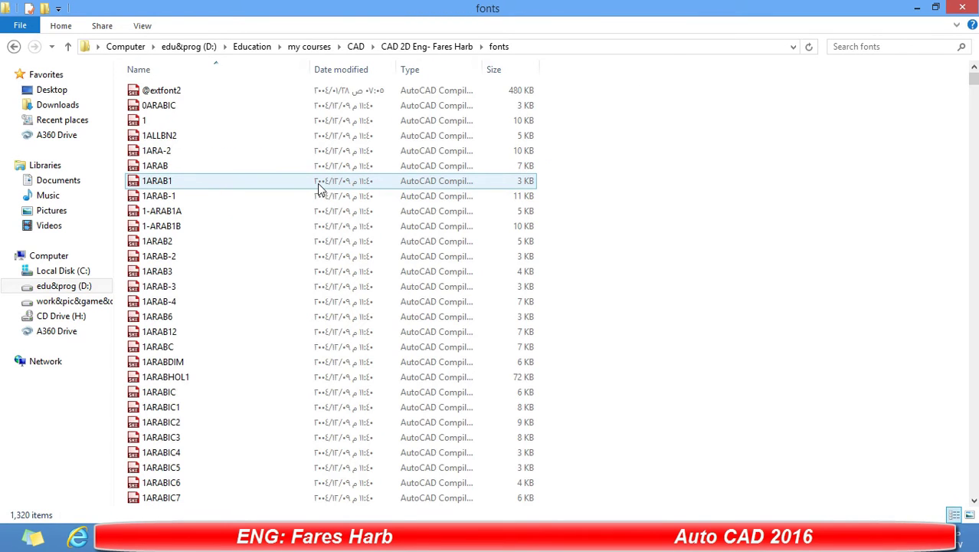
key("BackSpace")
Copy all five font files from the Autocad fonts folder.
double_click(260, 138)
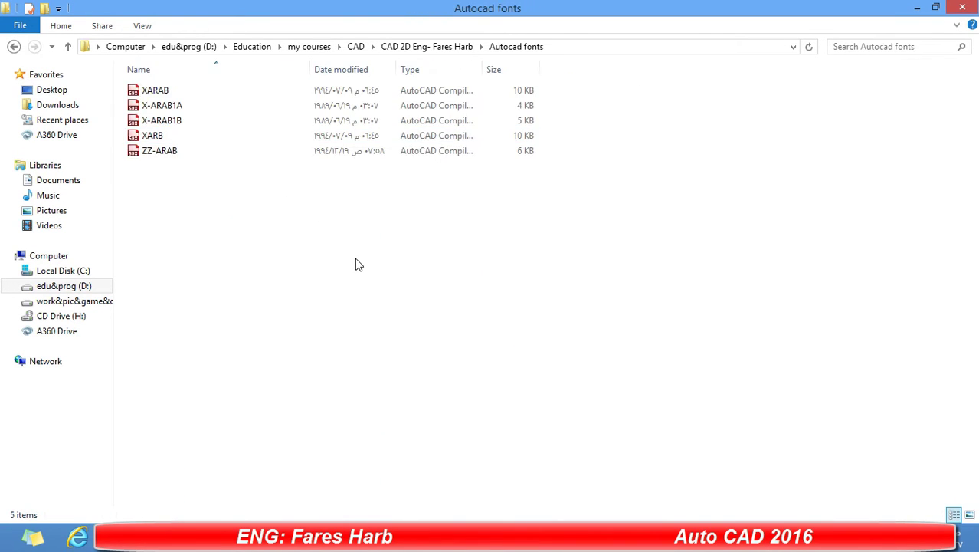
left_click_drag(358, 264, 214, 81)
right_click(214, 103)
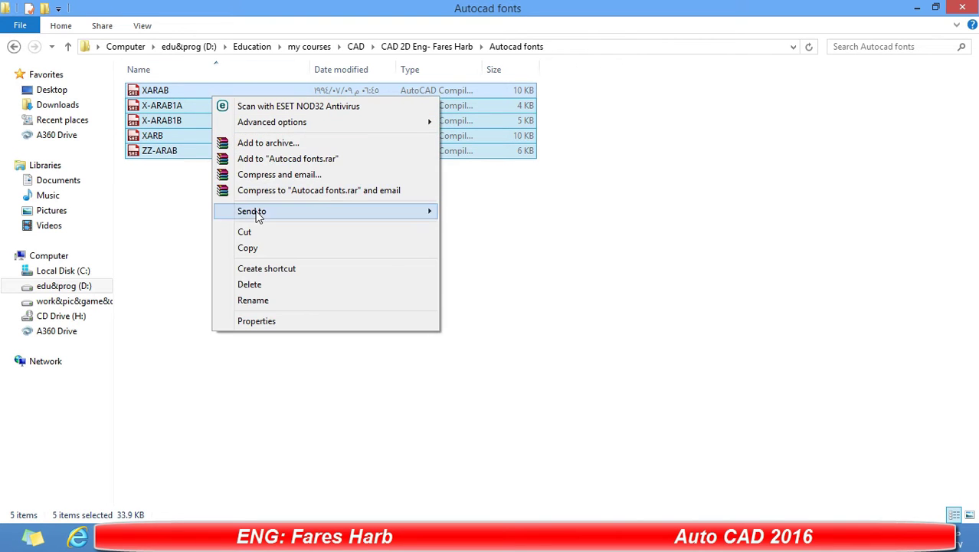
left_click(261, 245)
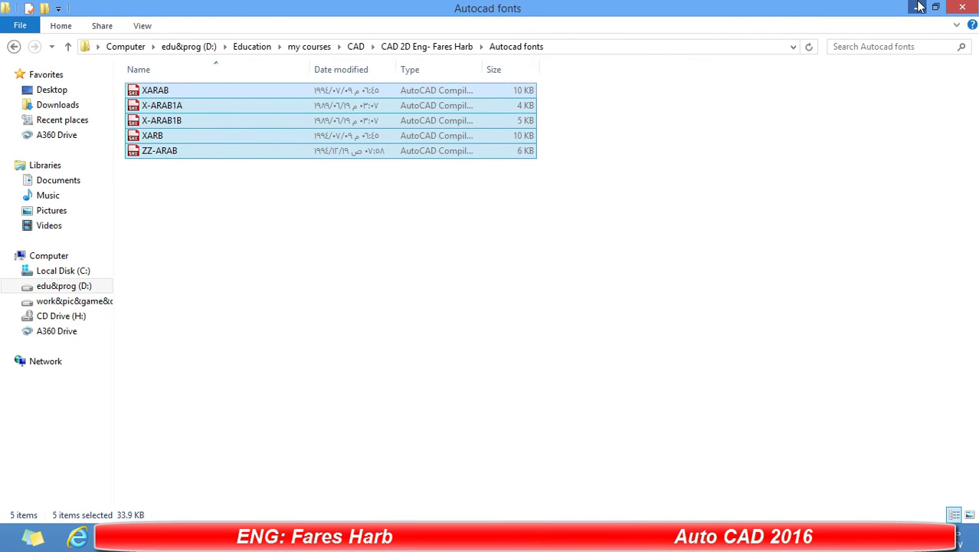
Open the AutoCAD 2014 installation folder through the desktop shortcut's Properties.
left_click(917, 7)
right_click(576, 65)
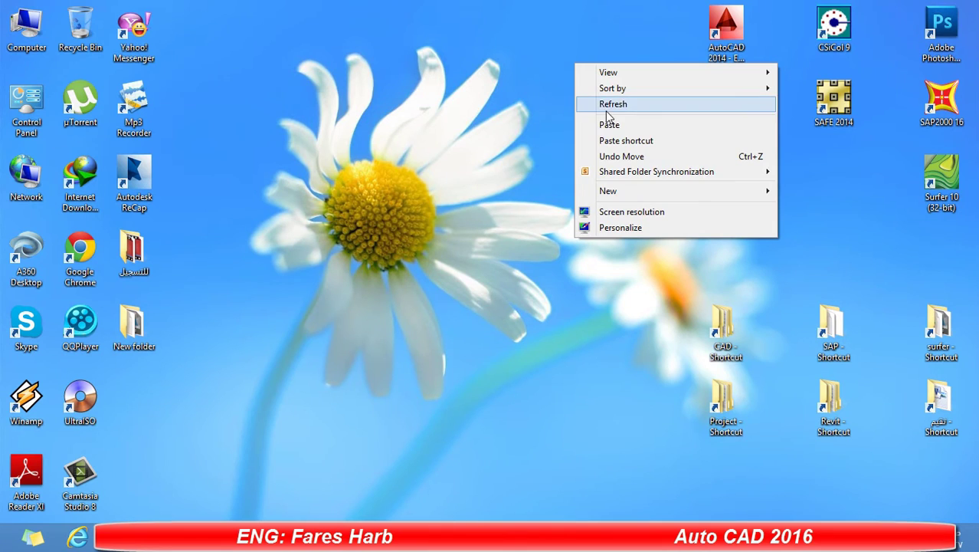
left_click(605, 106)
right_click(734, 33)
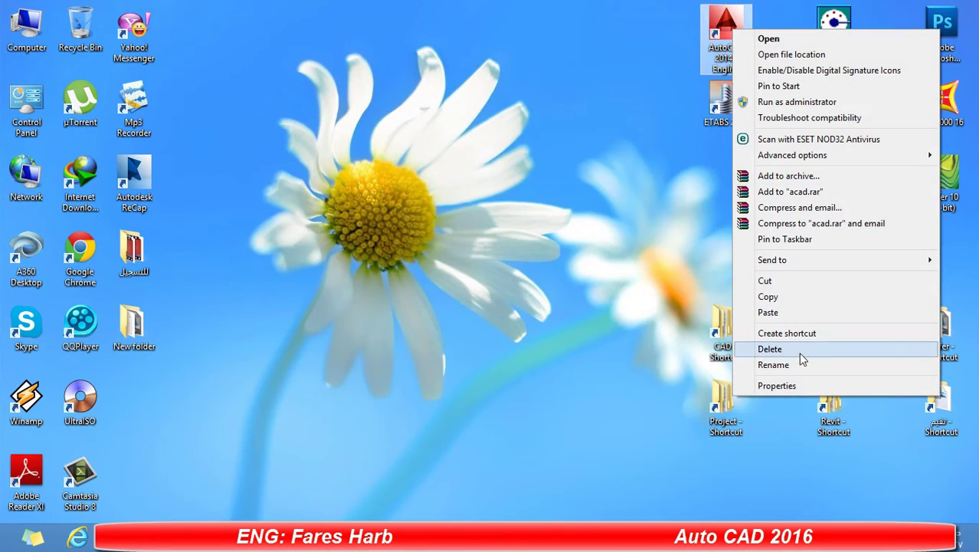
left_click(802, 385)
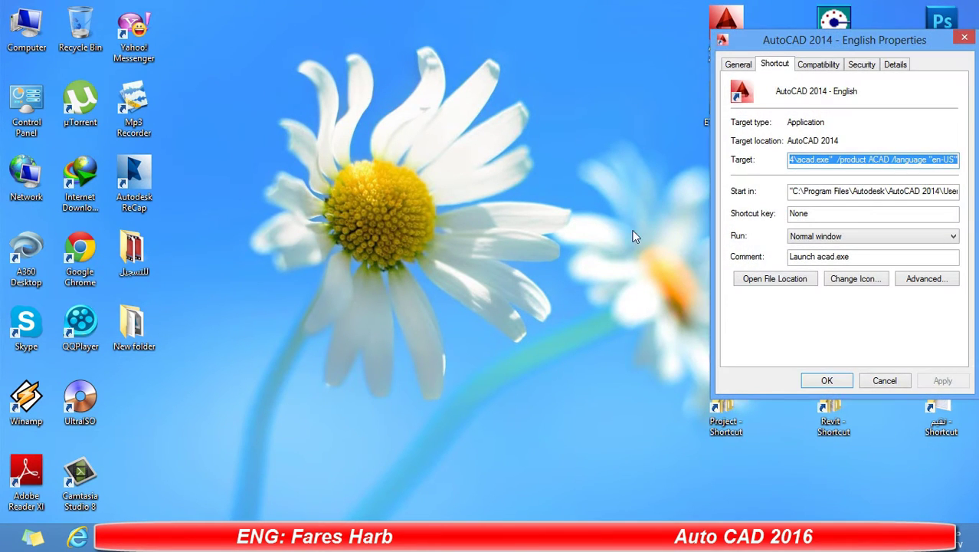
left_click(766, 280)
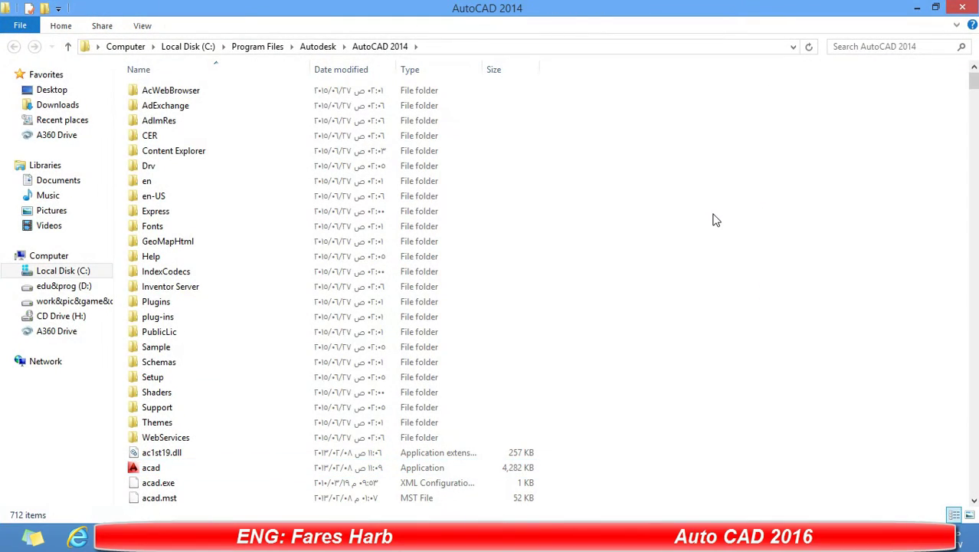
Locate and open the Fonts folder in the AutoCAD 2014 installation folder.
key("f")
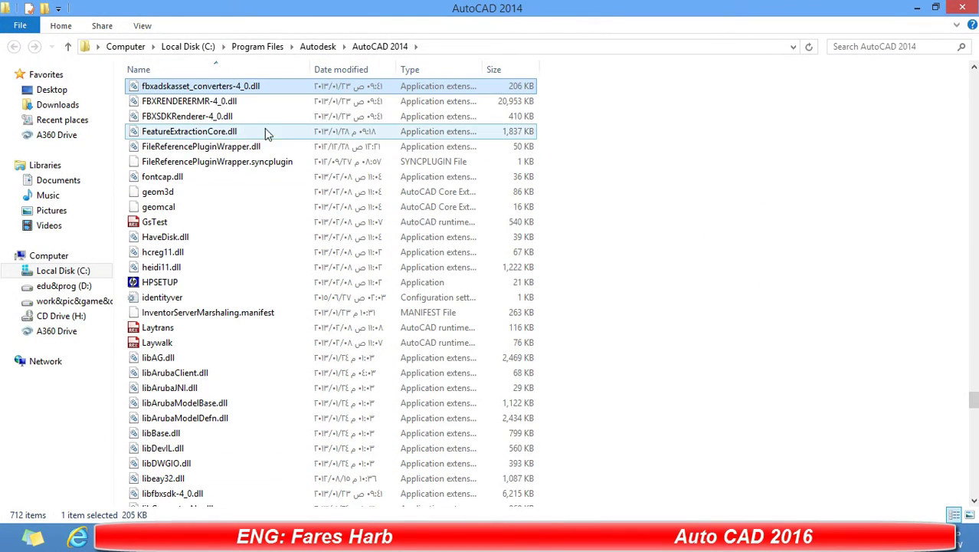
key("Down")
scroll(270, 147, "up", 8)
scroll(269, 147, "up", 4)
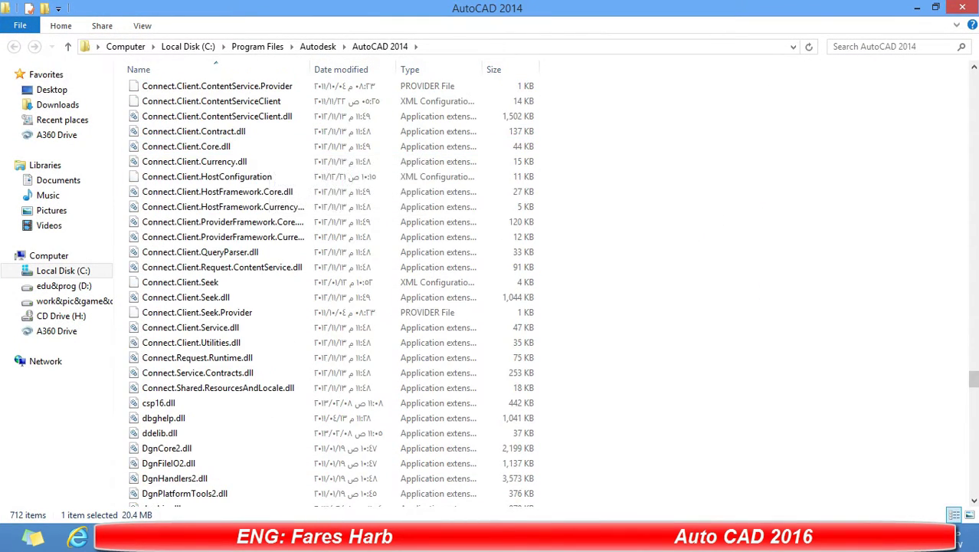
left_click_drag(973, 380, 956, 86)
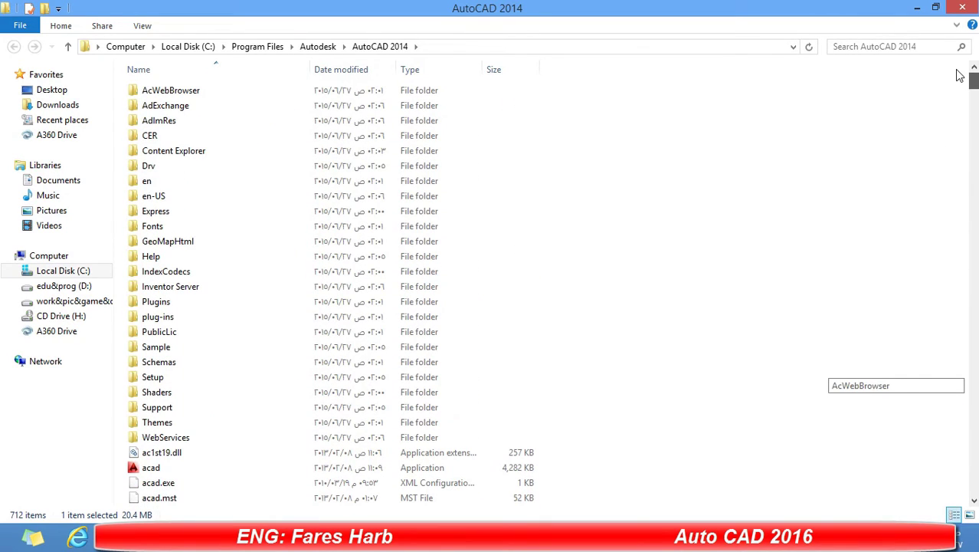
left_click(194, 227)
double_click(209, 222)
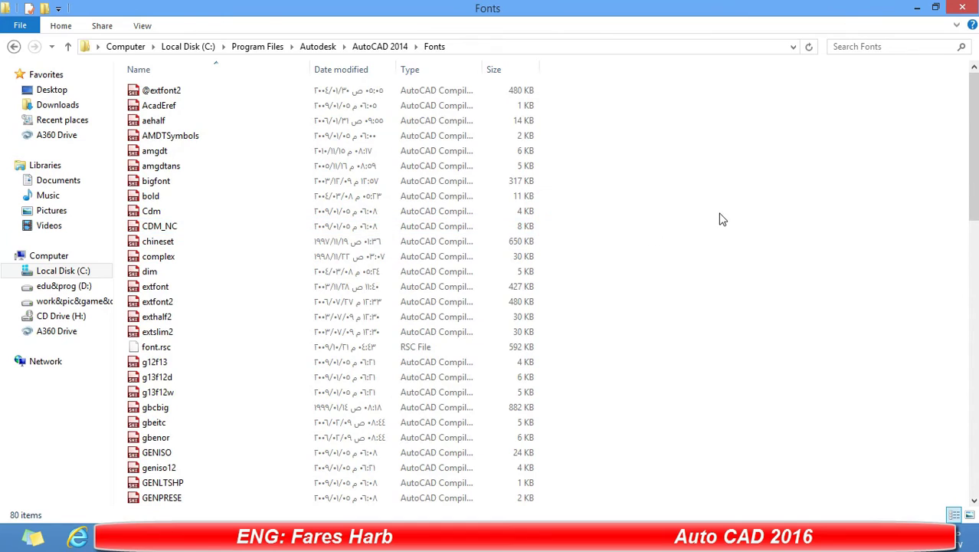
Paste the font files into Fonts, replacing same-named files with administrator permission, then close the window.
right_click(687, 186)
left_click(723, 277)
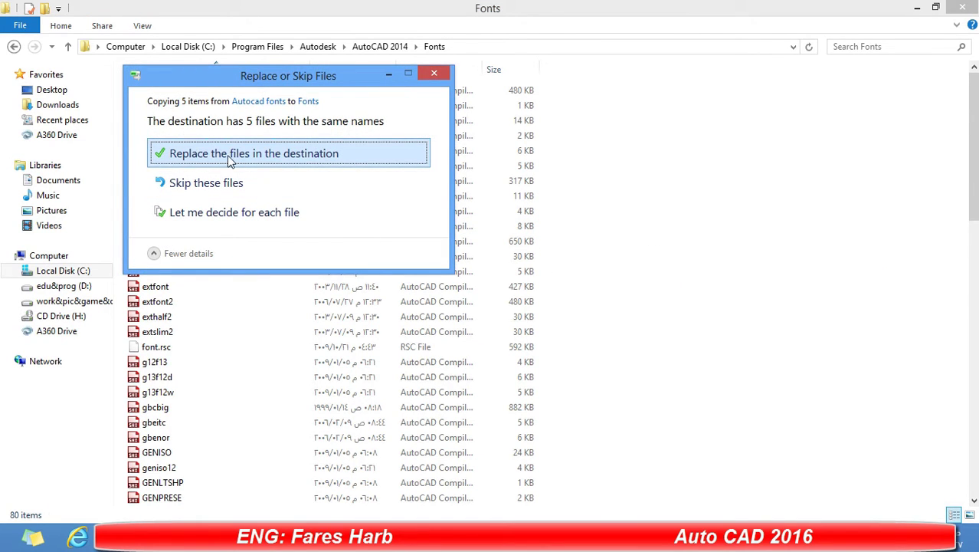
left_click(230, 155)
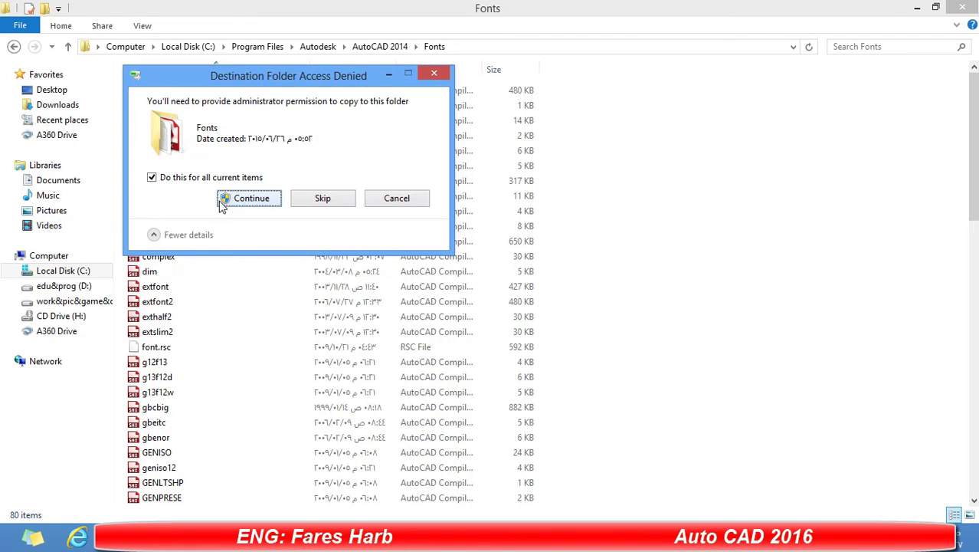
left_click(249, 198)
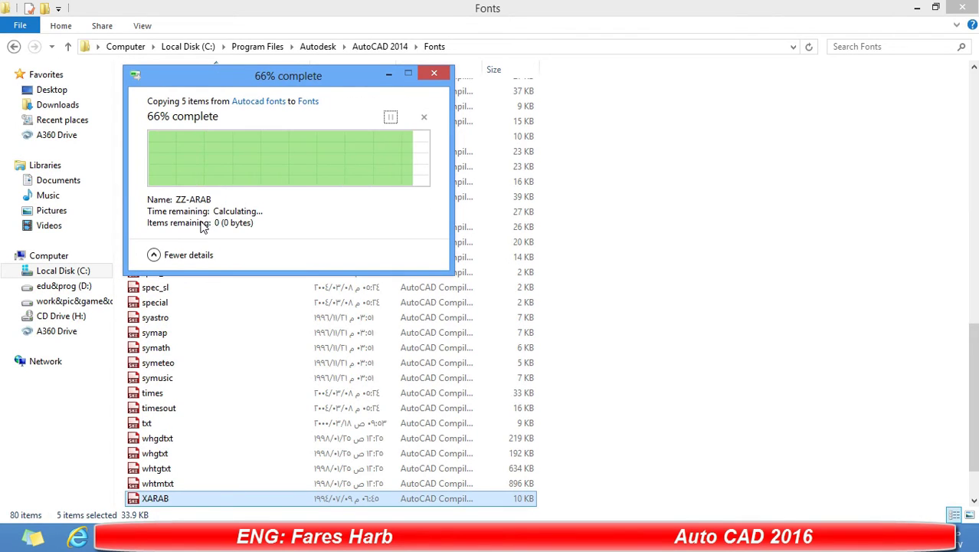
right_click(678, 127)
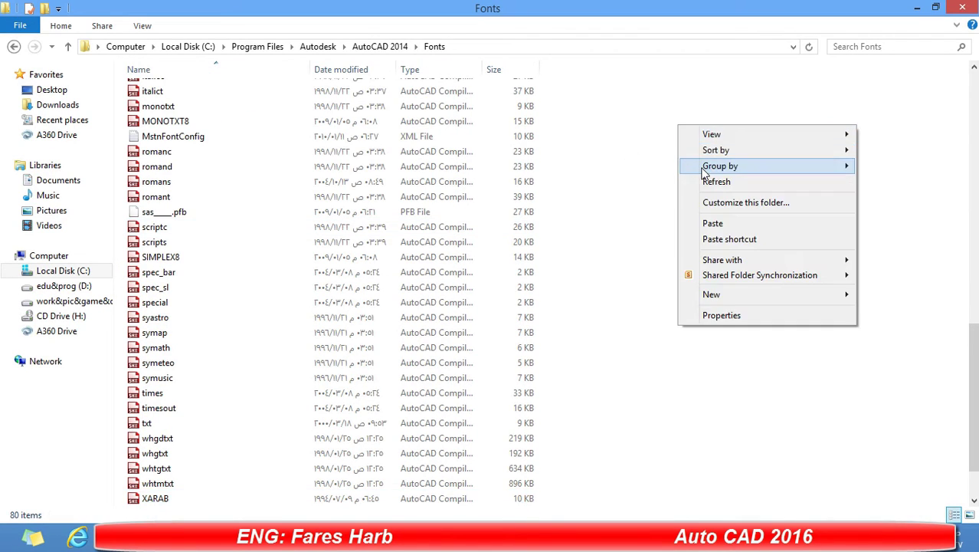
left_click(717, 182)
scroll(258, 339, "down", 15)
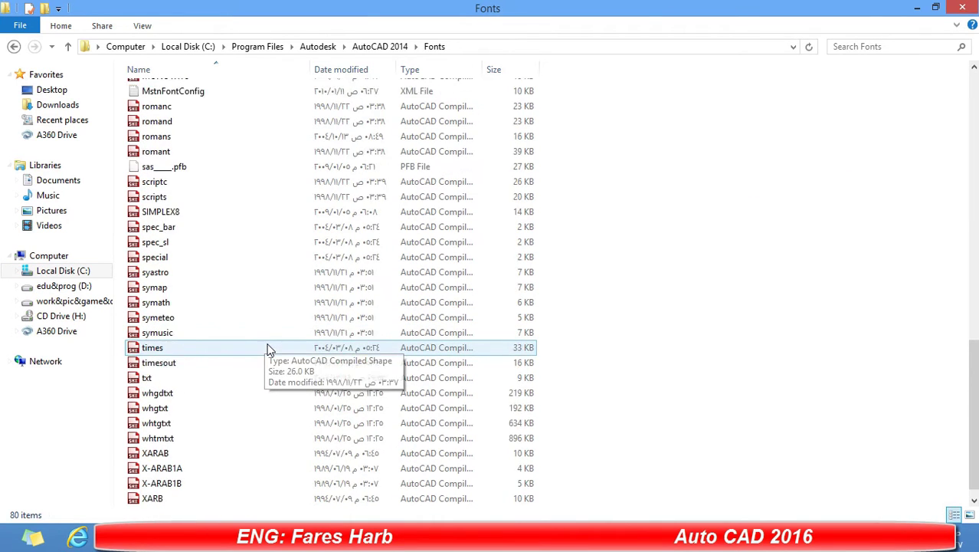
scroll(297, 356, "up", 17)
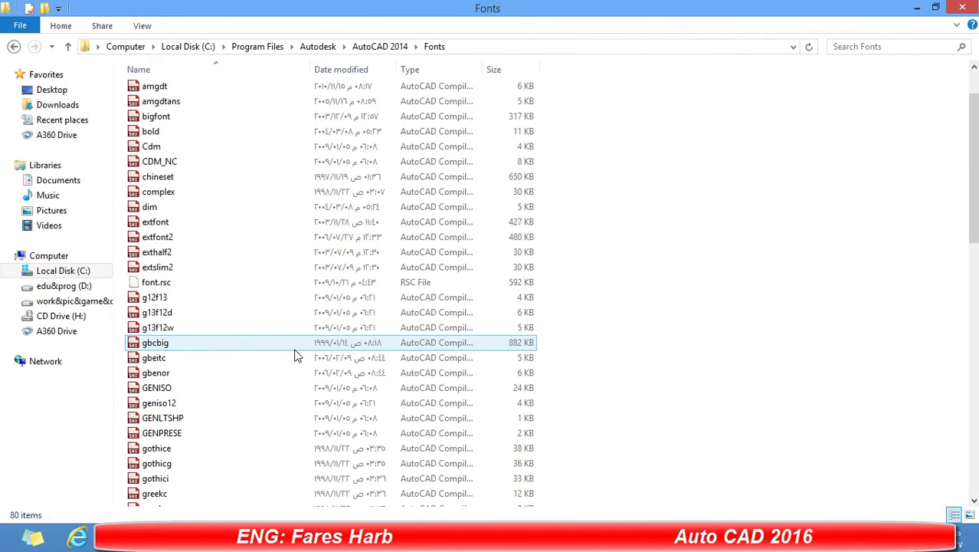
left_click(967, 6)
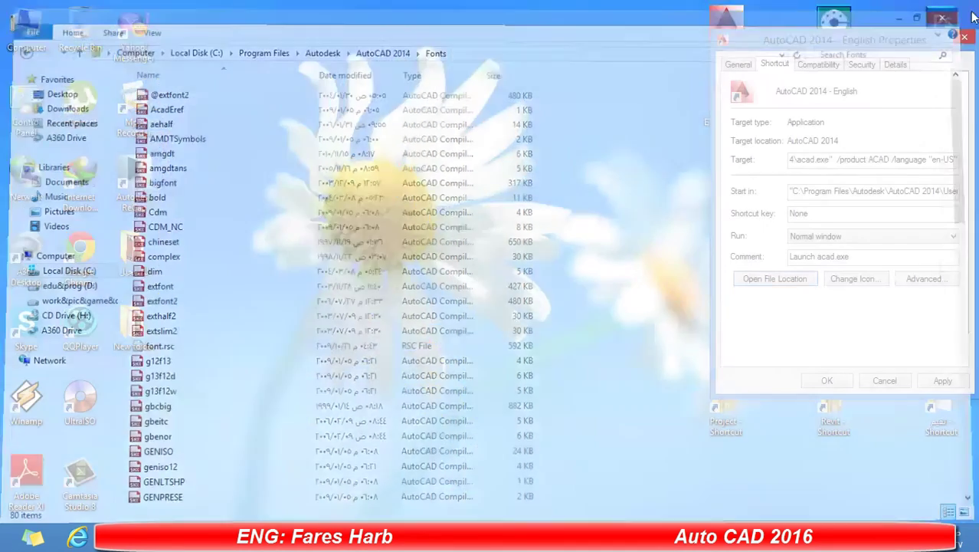
Close the AutoCAD 2014 shortcut Properties and Access Denied prompt, then refresh the desktop.
left_click(826, 381)
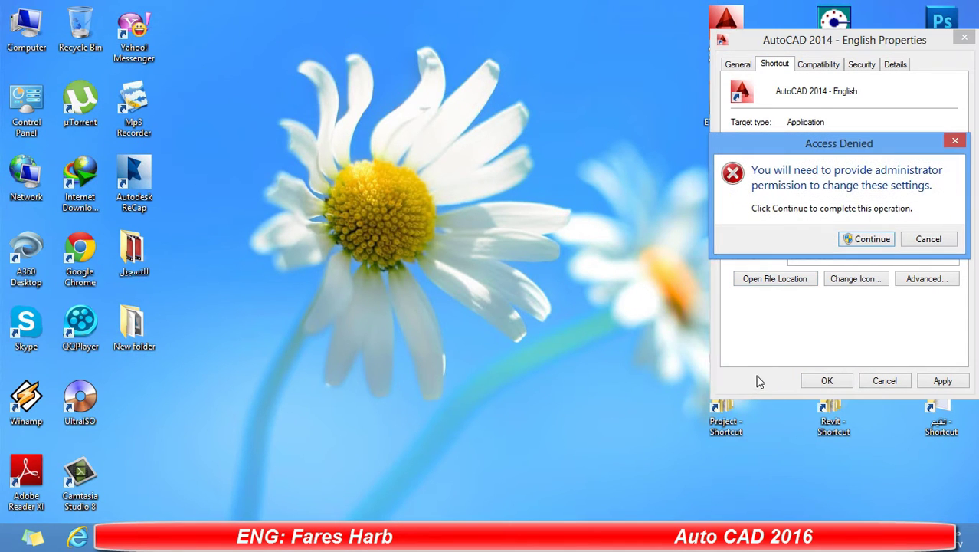
left_click(955, 140)
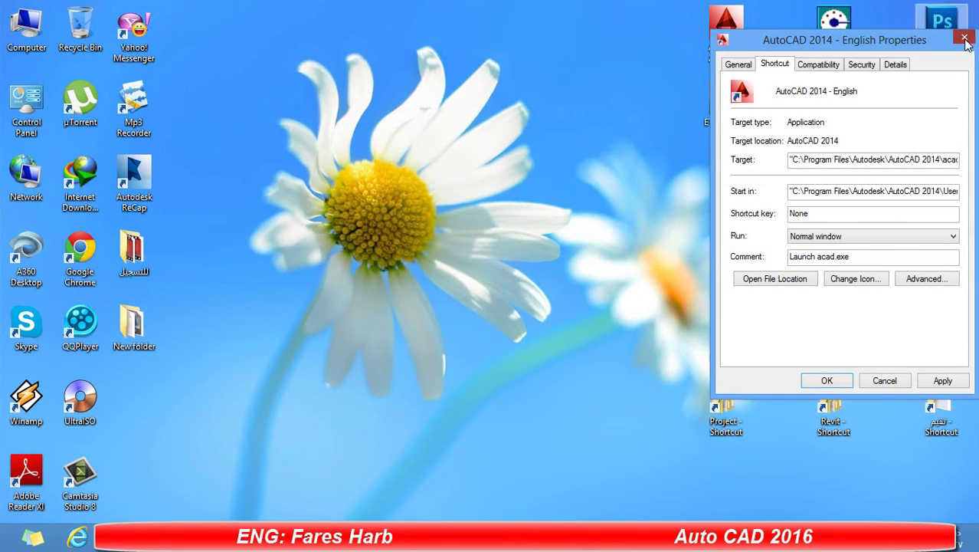
left_click(964, 37)
right_click(348, 97)
left_click(364, 138)
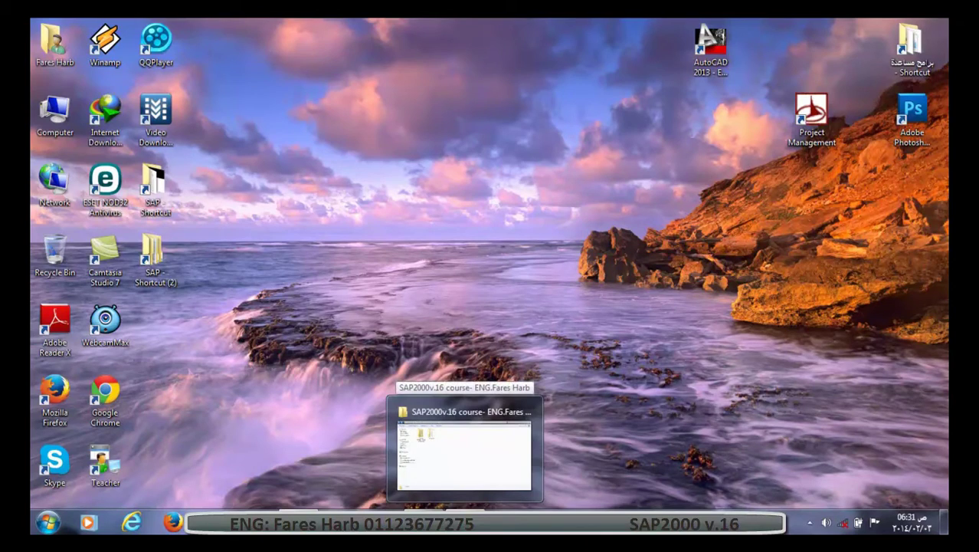
Open 'SAP 2000v.16 + crack.rar' from the SAP2000 course's programe folder.
left_click(464, 522)
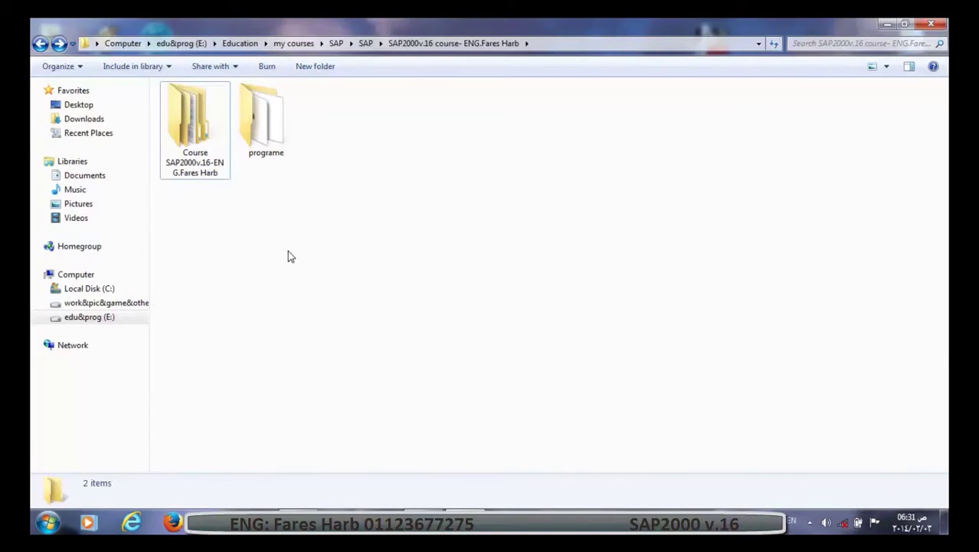
double_click(283, 138)
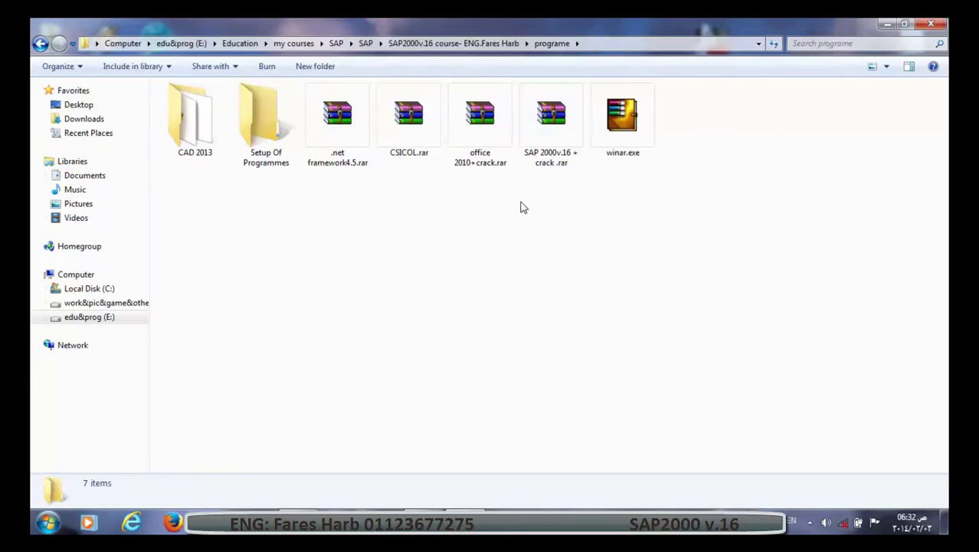
double_click(537, 154)
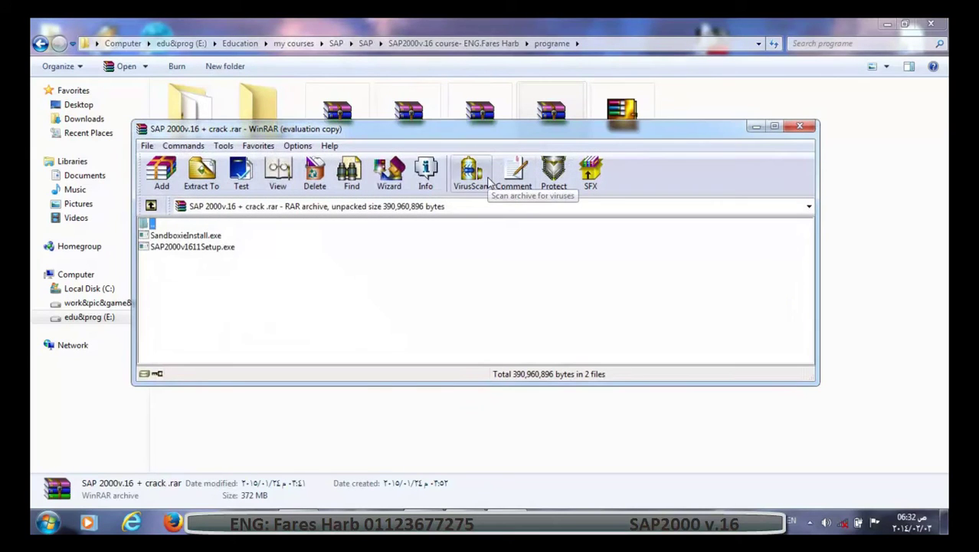
Dismiss the WinRAR licence reminder and run SAP2000v1611Setup.exe from the archive.
left_click(545, 261)
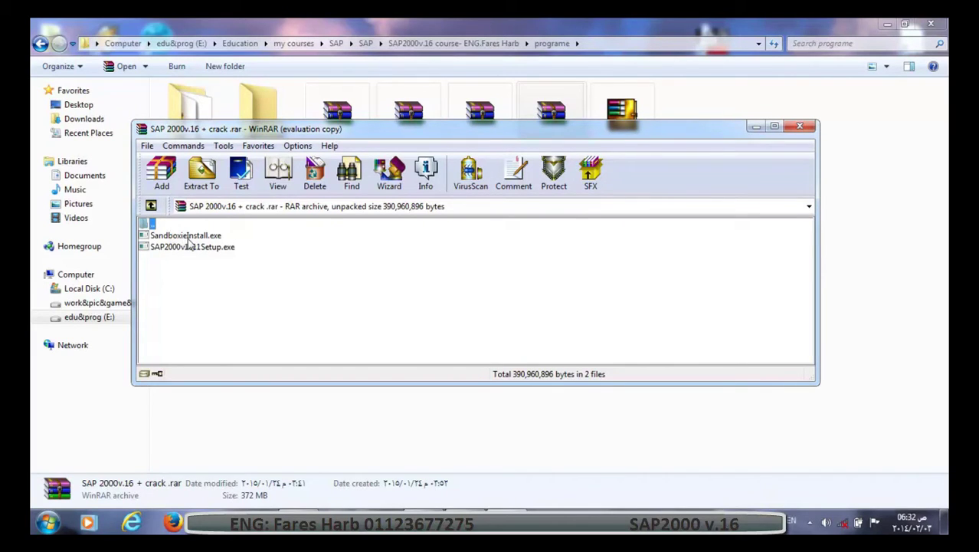
double_click(195, 248)
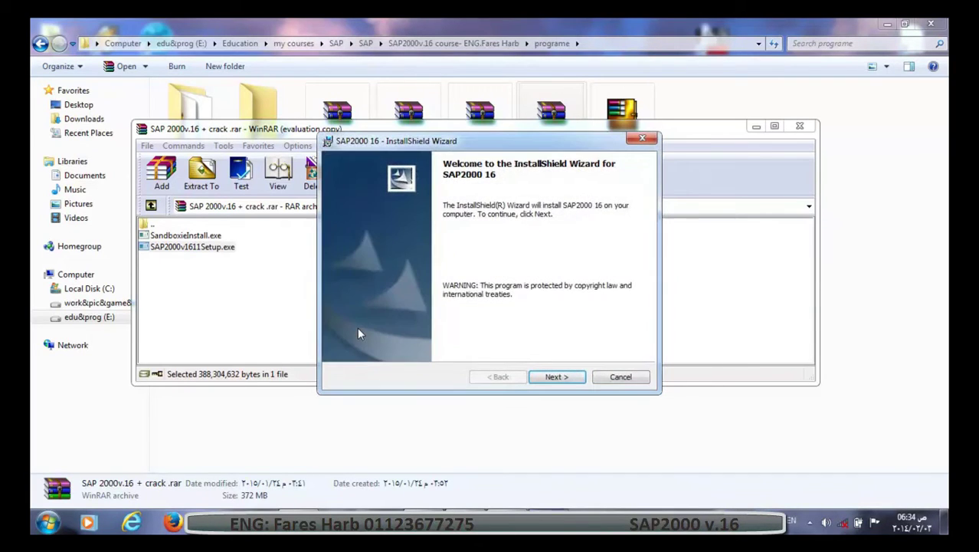
Install SAP2000 16 into the default folder, accepting the licence and dismissing both port 80 licensing errors.
left_click(567, 377)
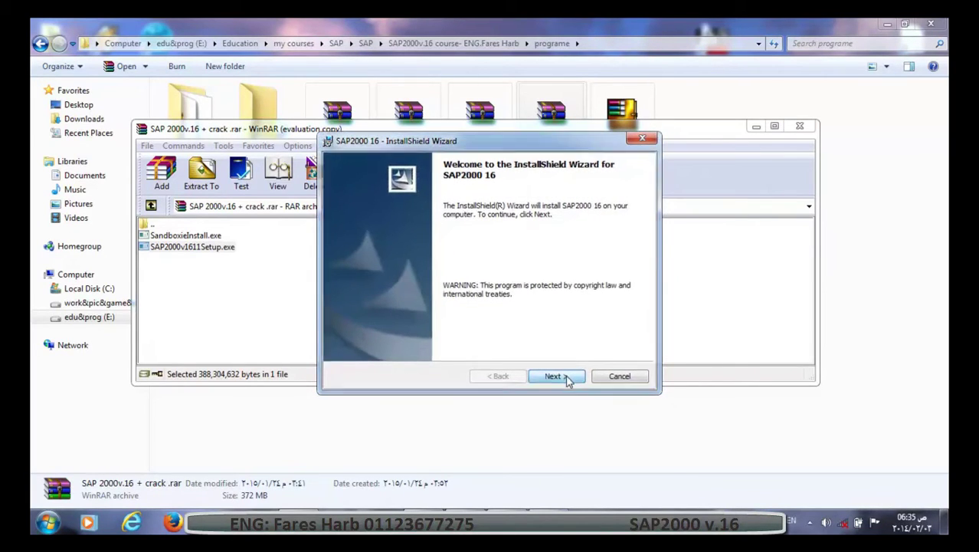
left_click(385, 329)
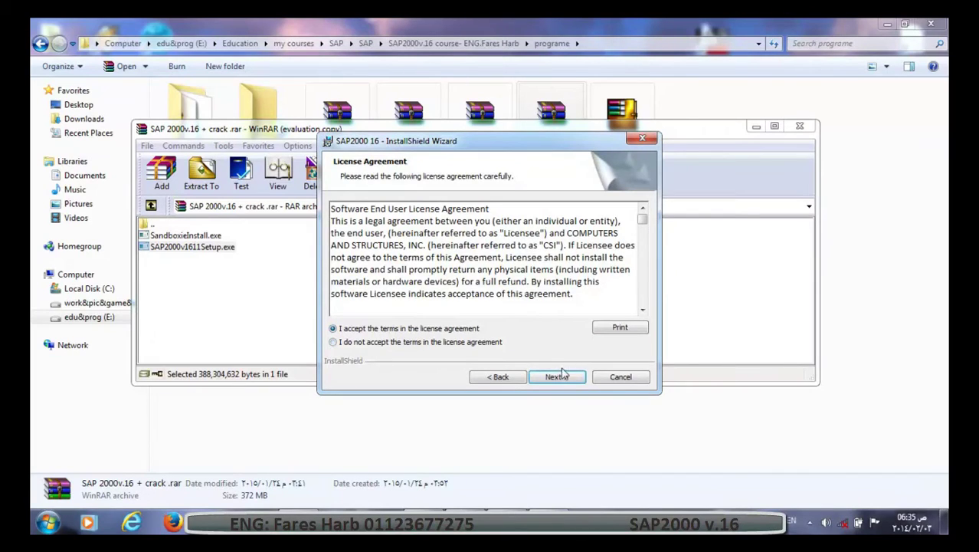
left_click(561, 374)
left_click(563, 378)
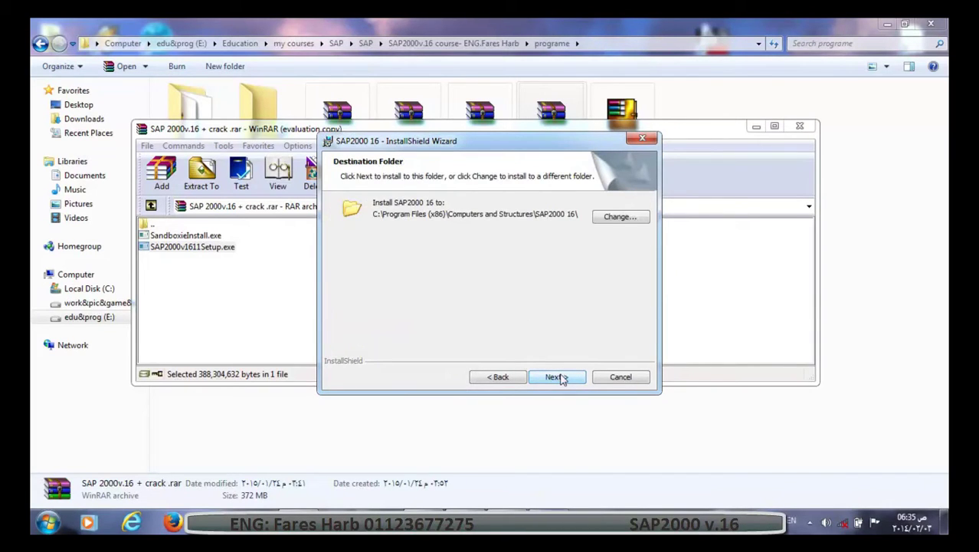
left_click(562, 378)
left_click(561, 375)
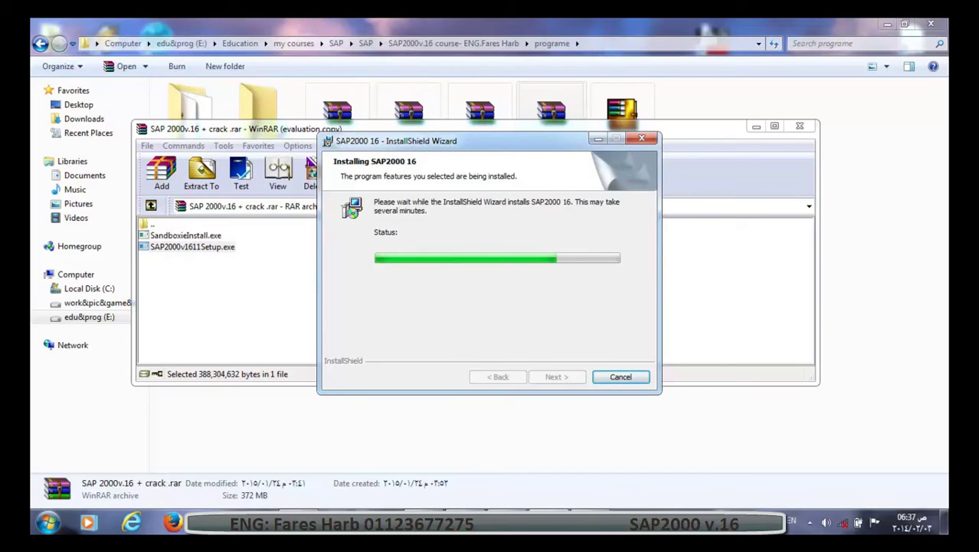
left_click(609, 315)
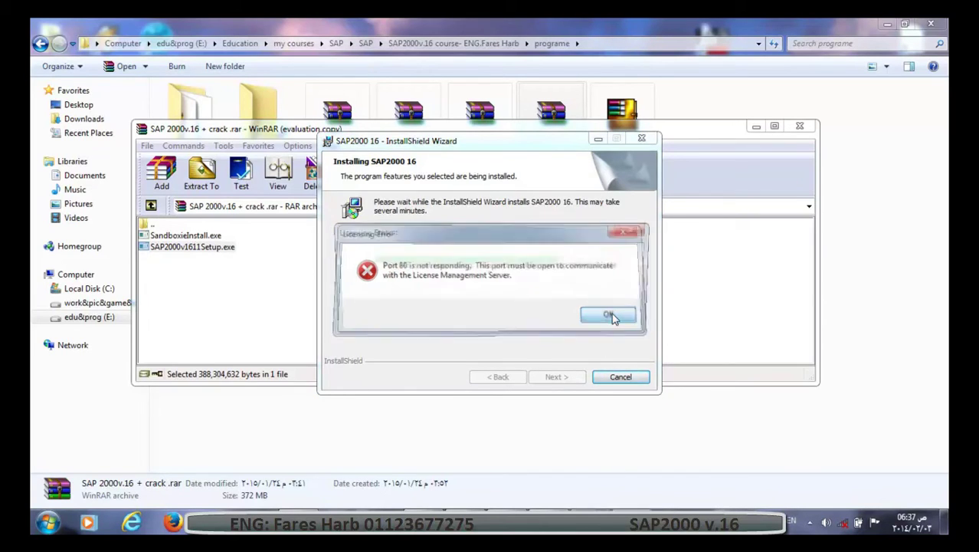
left_click(609, 314)
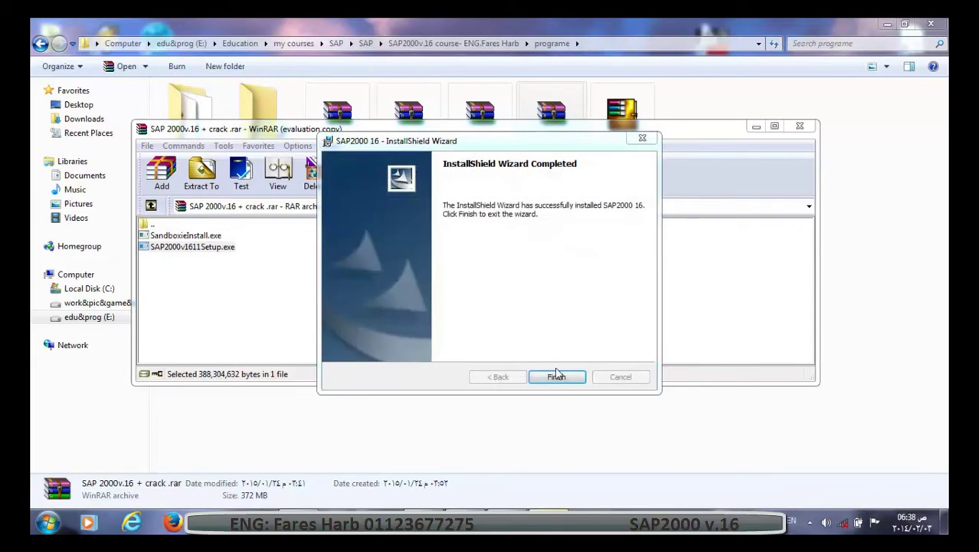
left_click(556, 376)
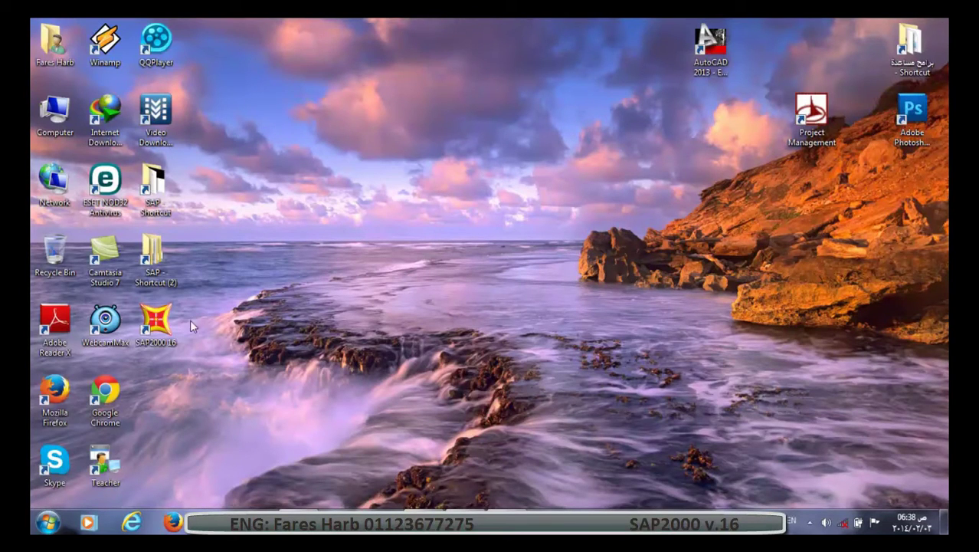
Move the SAP2000 16 shortcut to the desktop's top-right, beside the AutoCAD 2013 icon.
left_click_drag(157, 321, 811, 46)
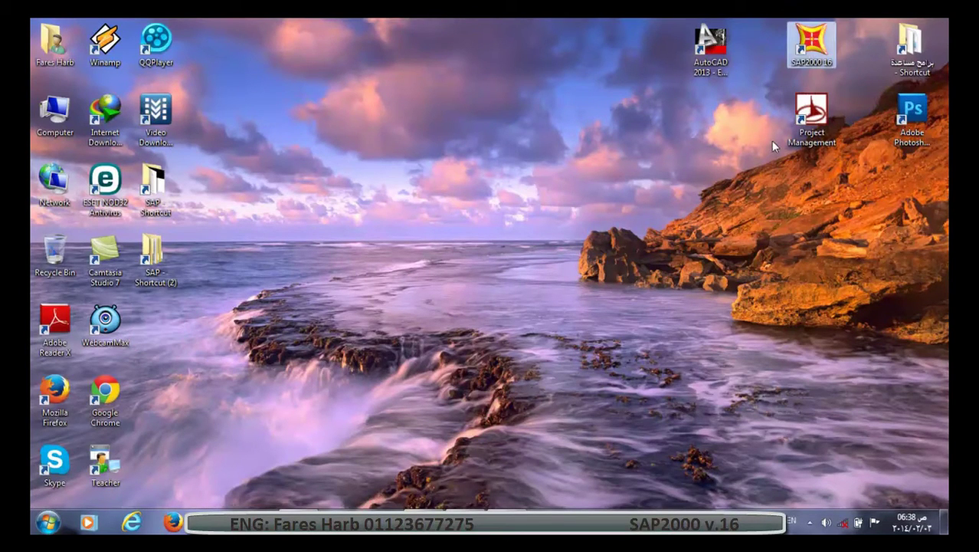
left_click(770, 112)
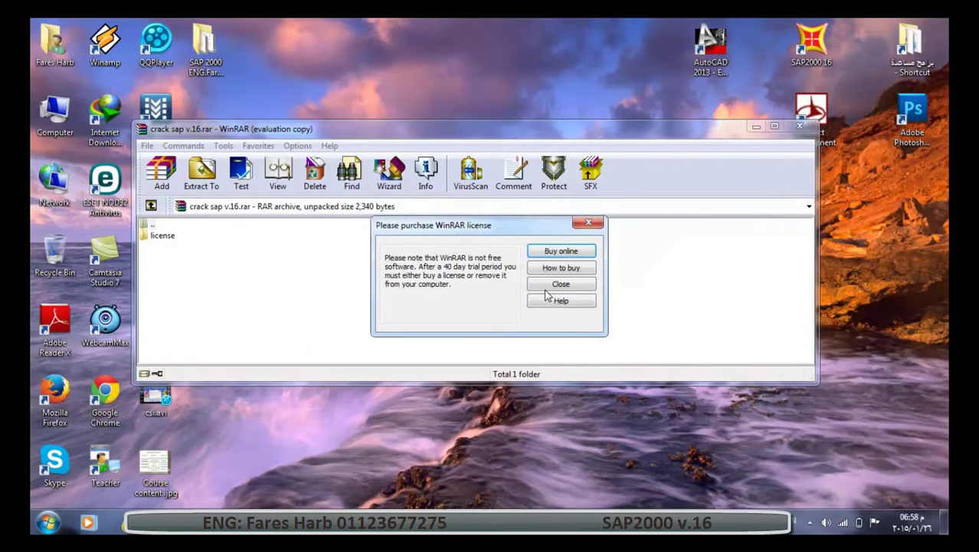
Extract lservrc from the archive's license folder to the Desktop, then close WinRAR.
left_click(547, 289)
double_click(153, 237)
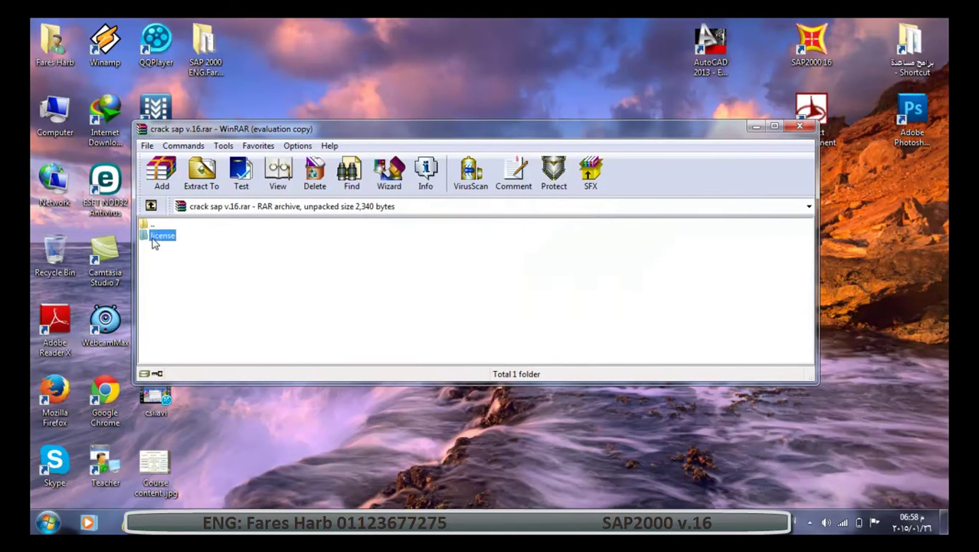
left_click(202, 170)
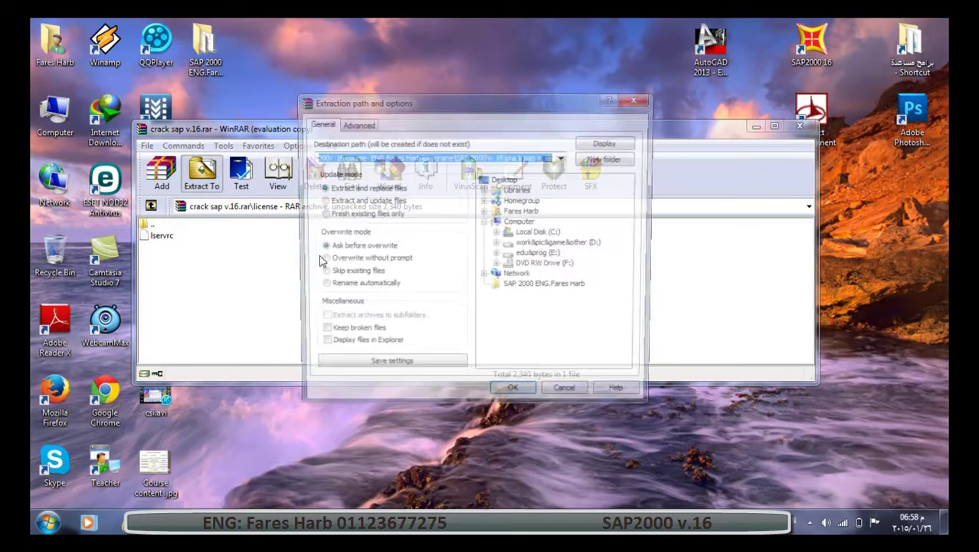
left_click(511, 181)
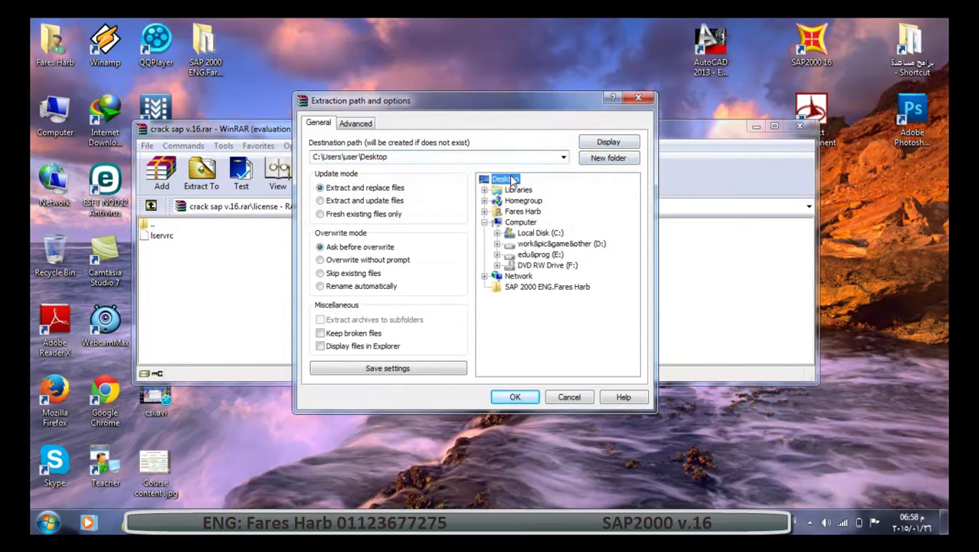
left_click(514, 397)
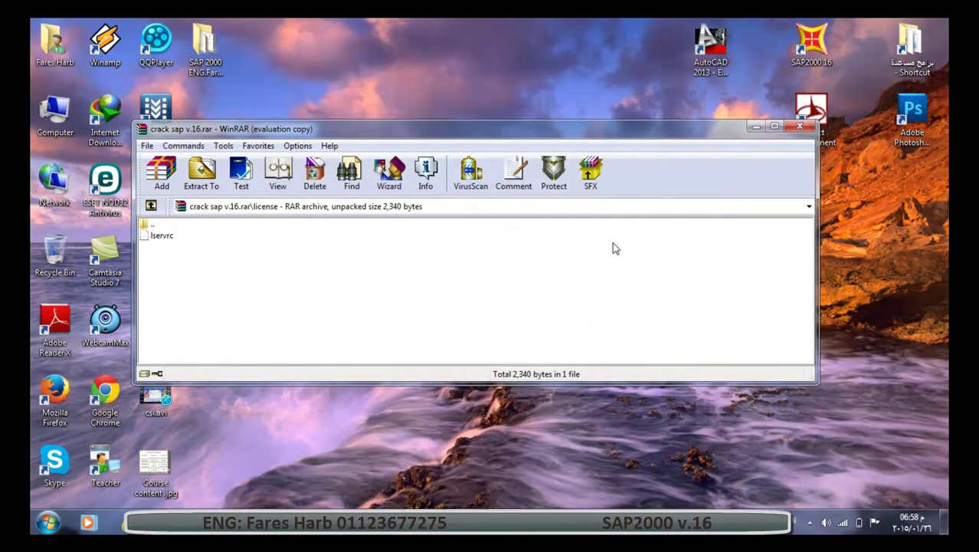
left_click(799, 126)
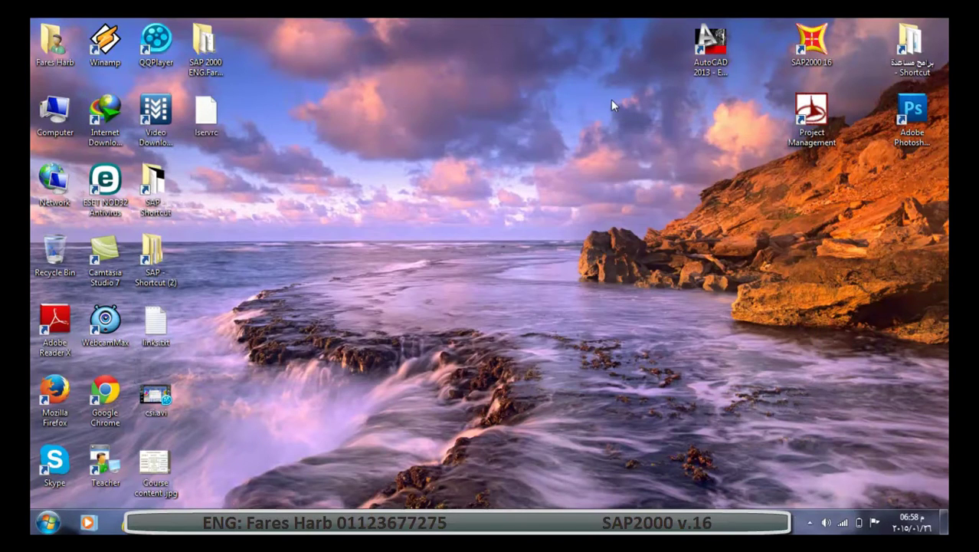
Copy lservrc from the desktop and open the SAP2000 16 install folder from its shortcut's Properties.
right_click(203, 109)
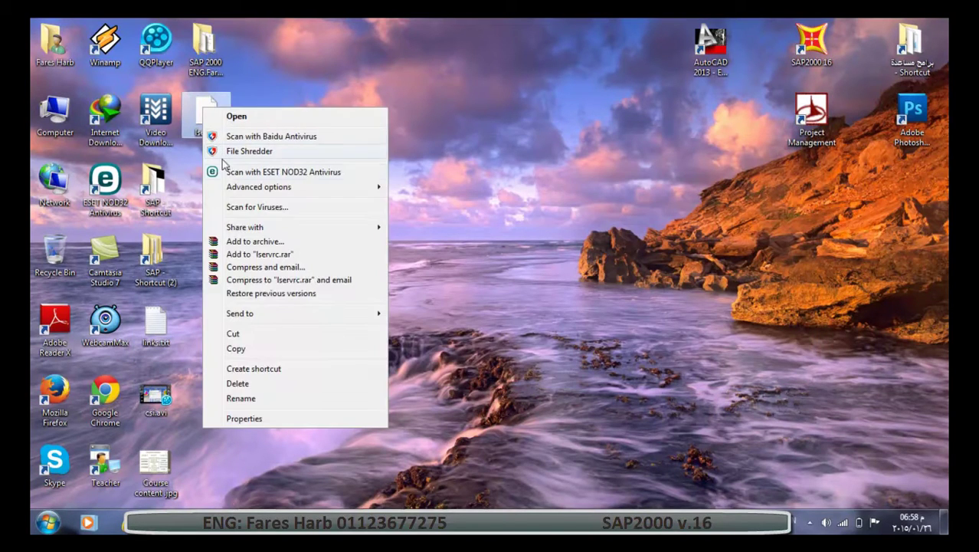
left_click(236, 348)
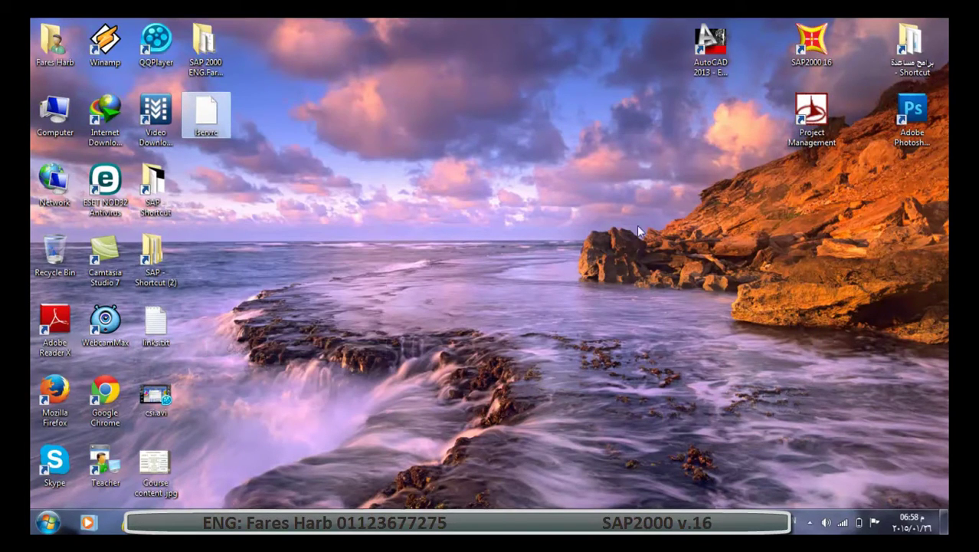
right_click(823, 48)
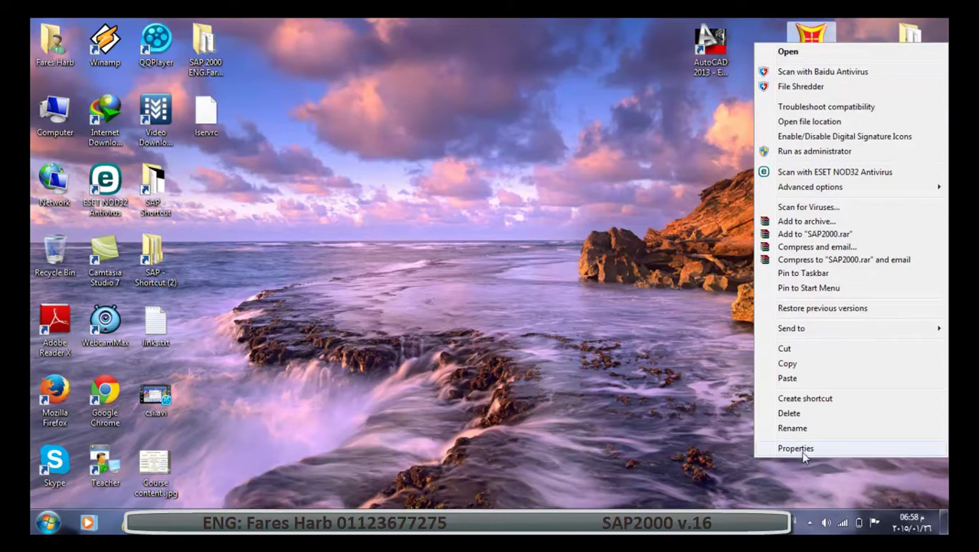
left_click(802, 456)
left_click(755, 290)
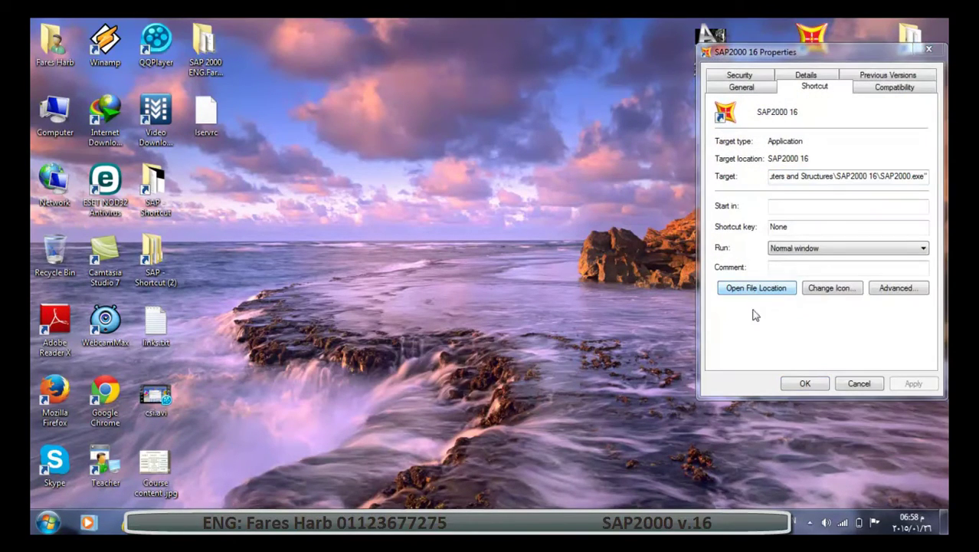
left_click(307, 75)
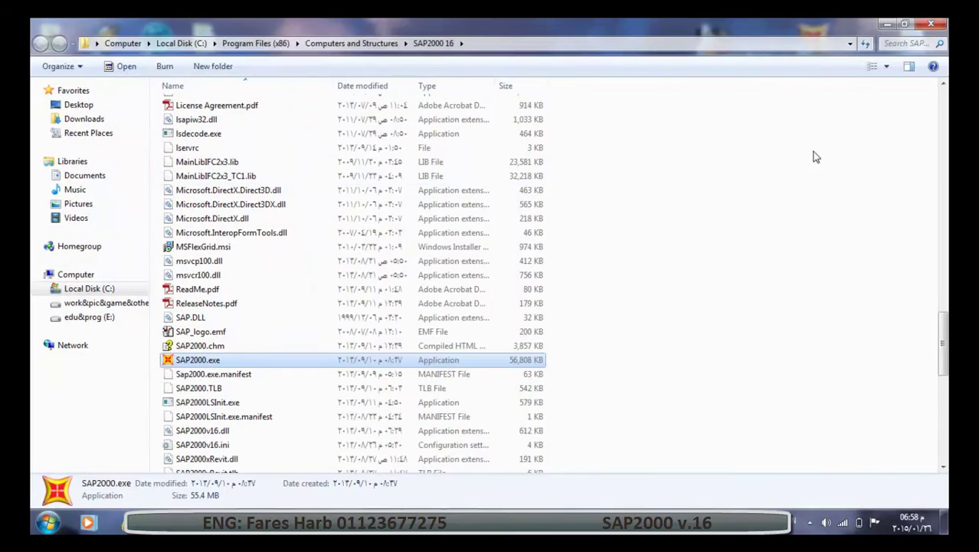
Paste lservrc into the install folder, replacing the existing file, and close the windows.
right_click(754, 132)
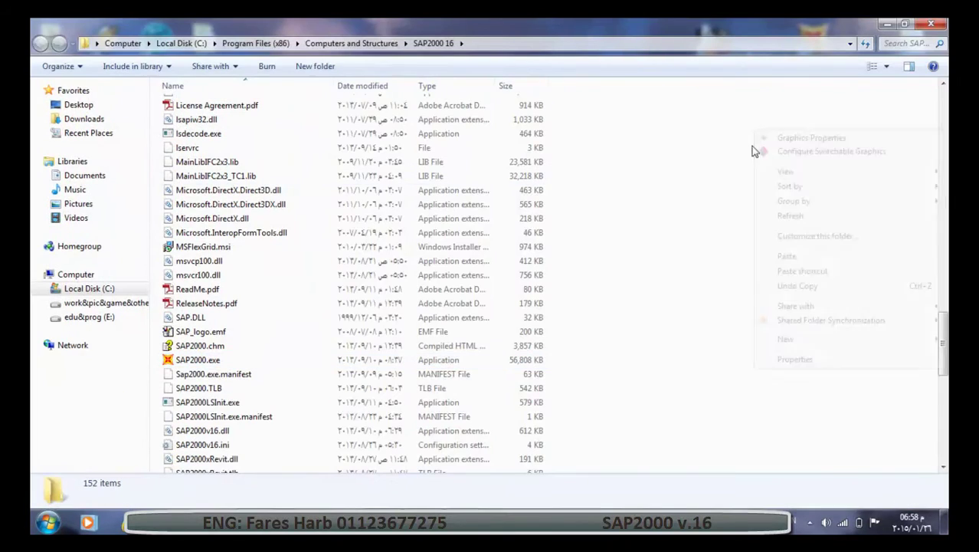
left_click(785, 257)
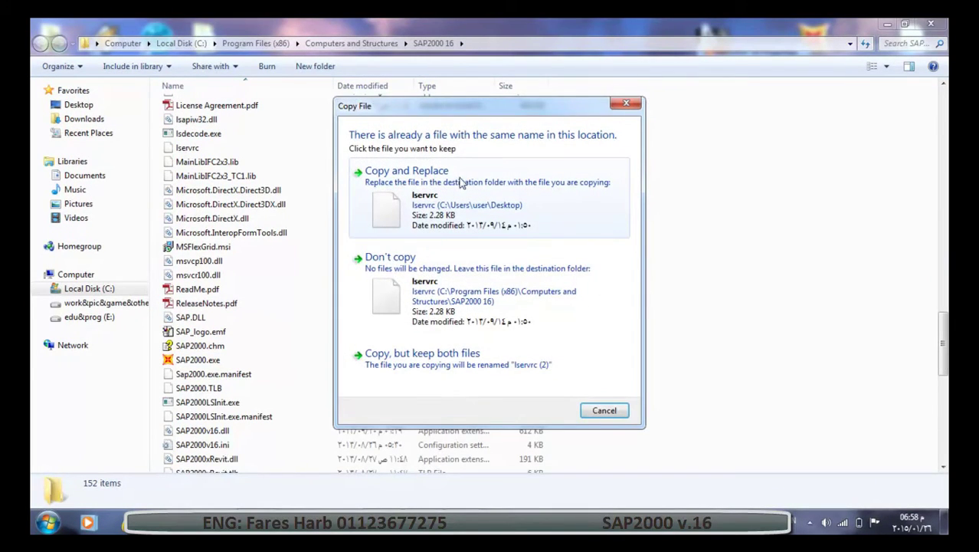
left_click(549, 223)
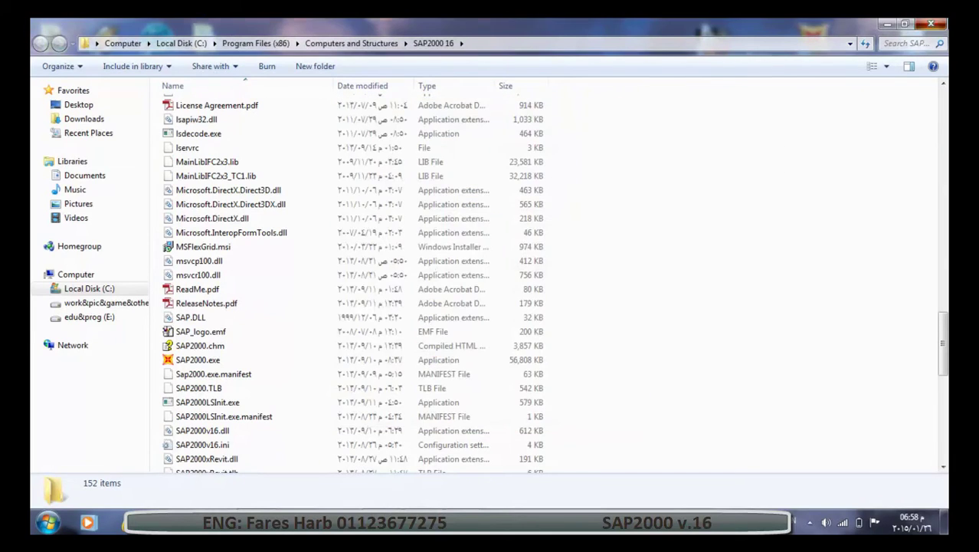
key("alt+F4")
key("Escape")
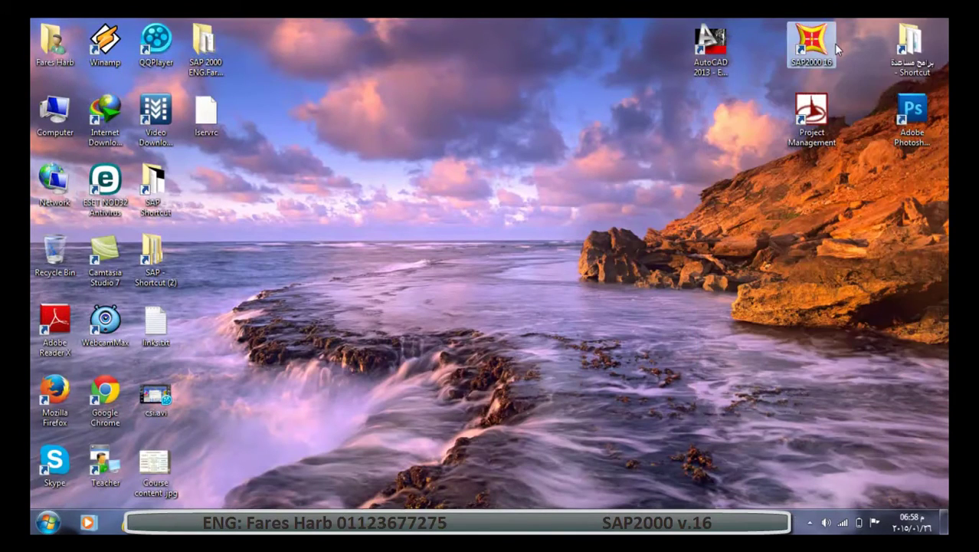
Launch SAP2000 16 from the desktop, cancel the License Expiration notice and continue past the welcome screen.
double_click(834, 46)
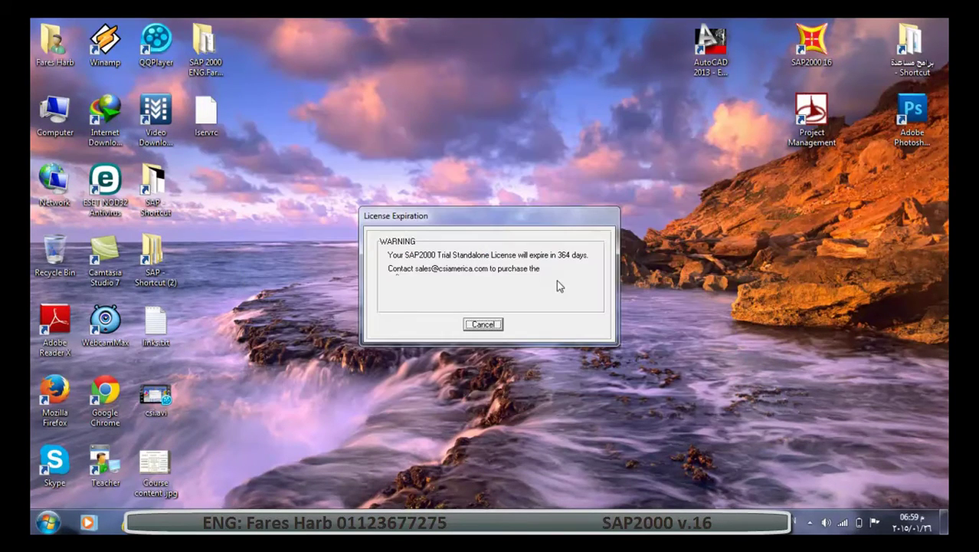
left_click(480, 324)
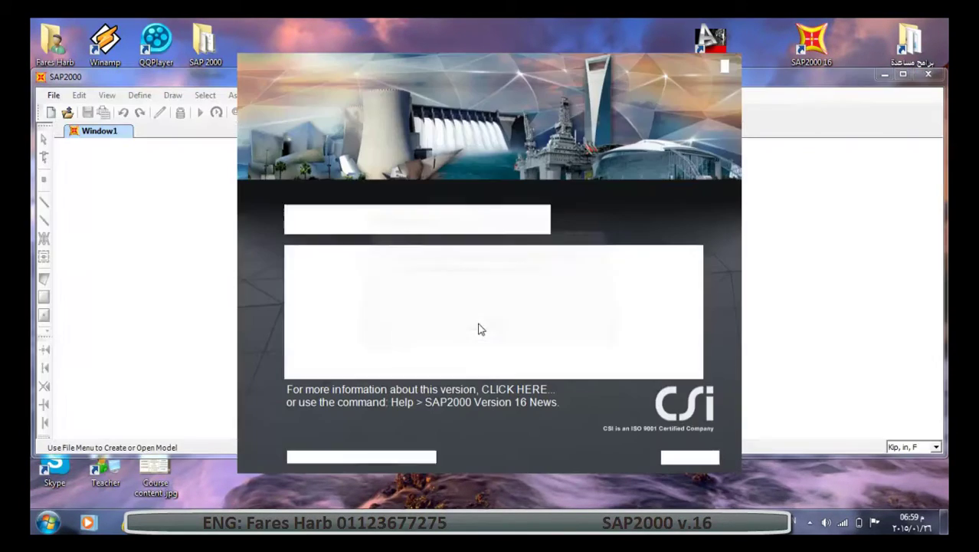
left_click(665, 458)
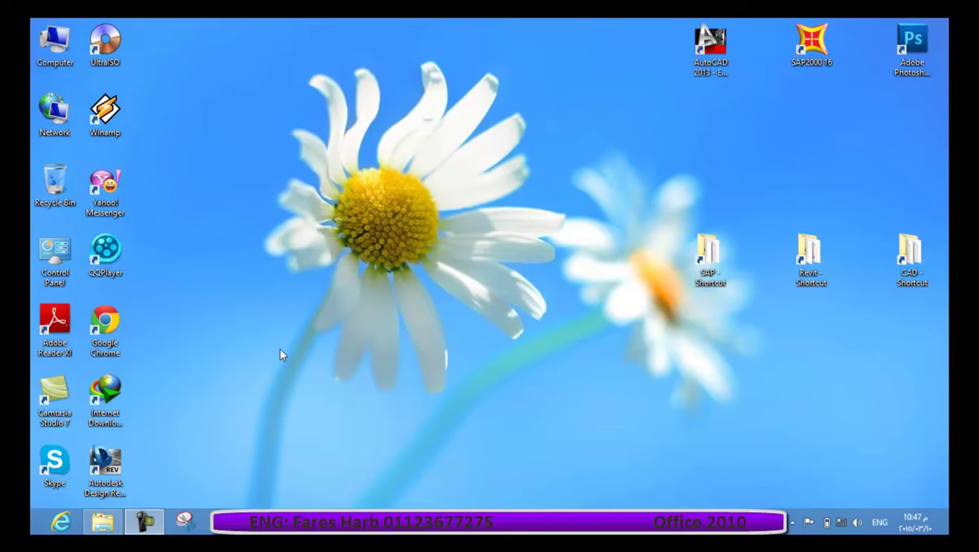
Open office 2010+crack.rar from the Programes folder and run setup.exe from its office 2010 folder.
left_click(102, 521)
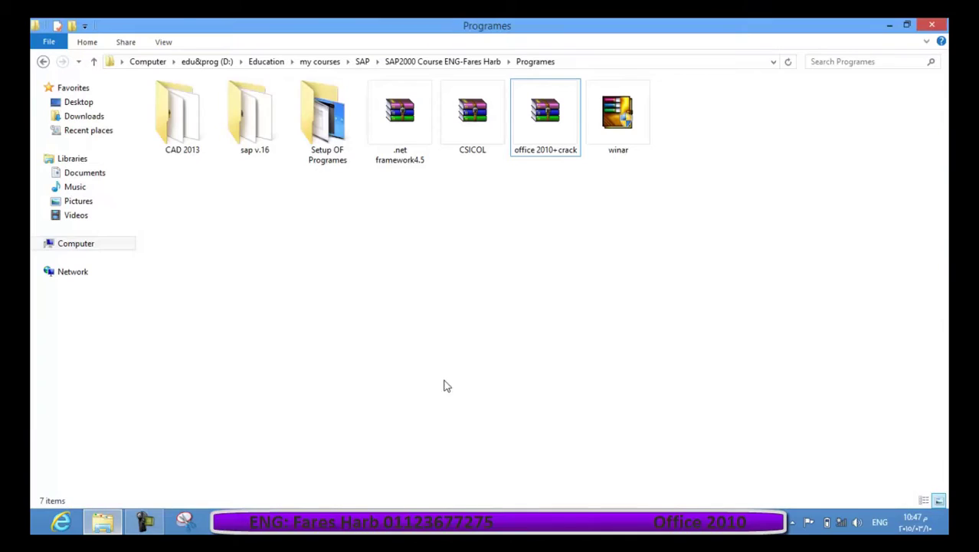
double_click(540, 129)
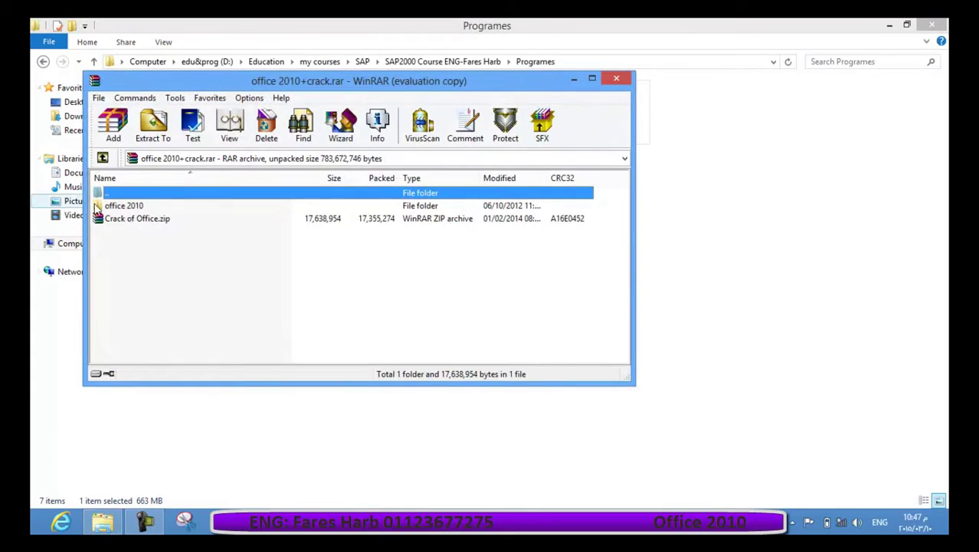
double_click(126, 206)
scroll(225, 288, "down", 4)
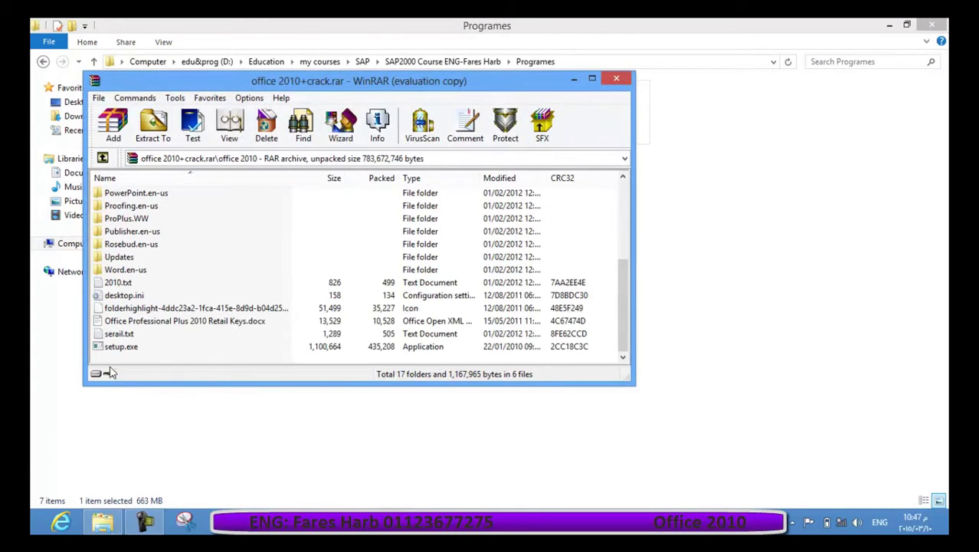
left_click(128, 346)
double_click(128, 346)
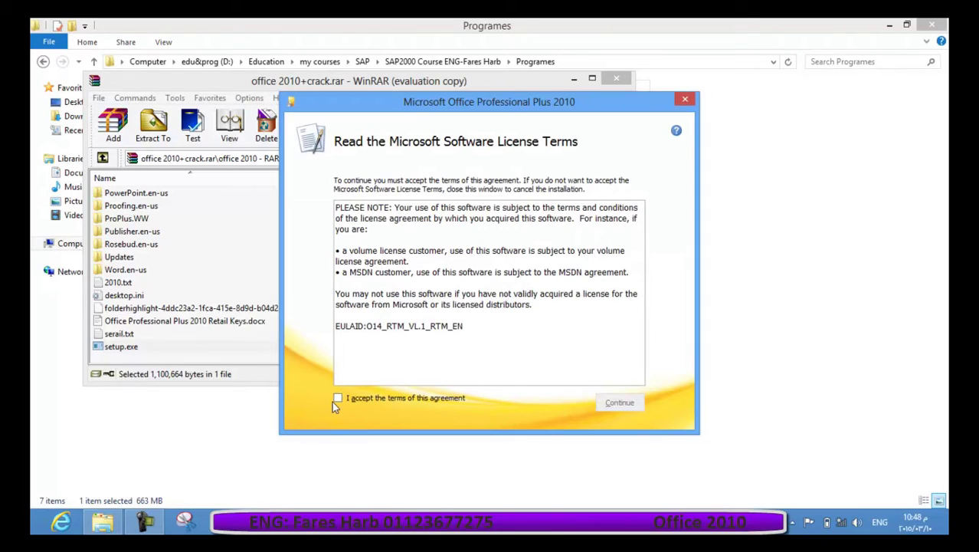
Accept the Microsoft licence terms, run the default Office Professional Plus 2010 installation, and close setup.
left_click(341, 399)
left_click(618, 402)
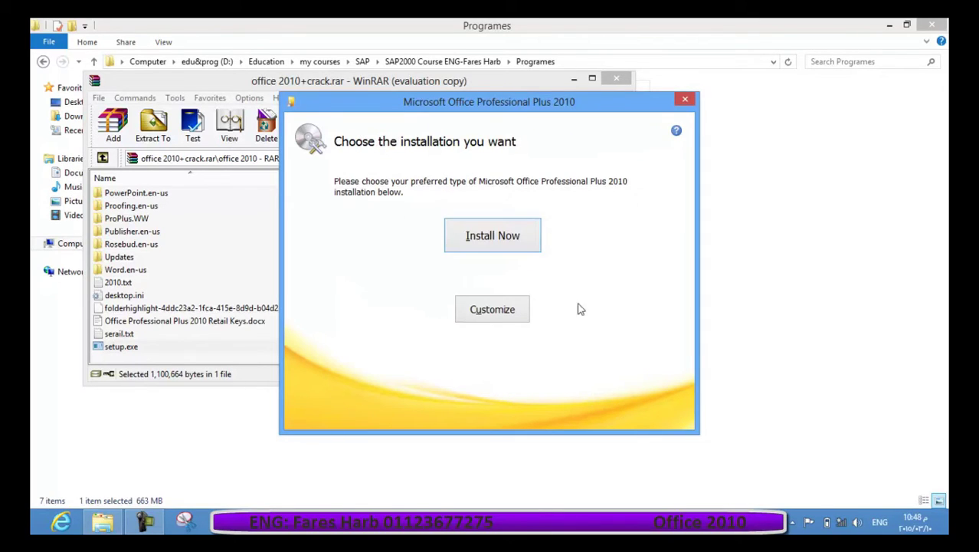
left_click(506, 243)
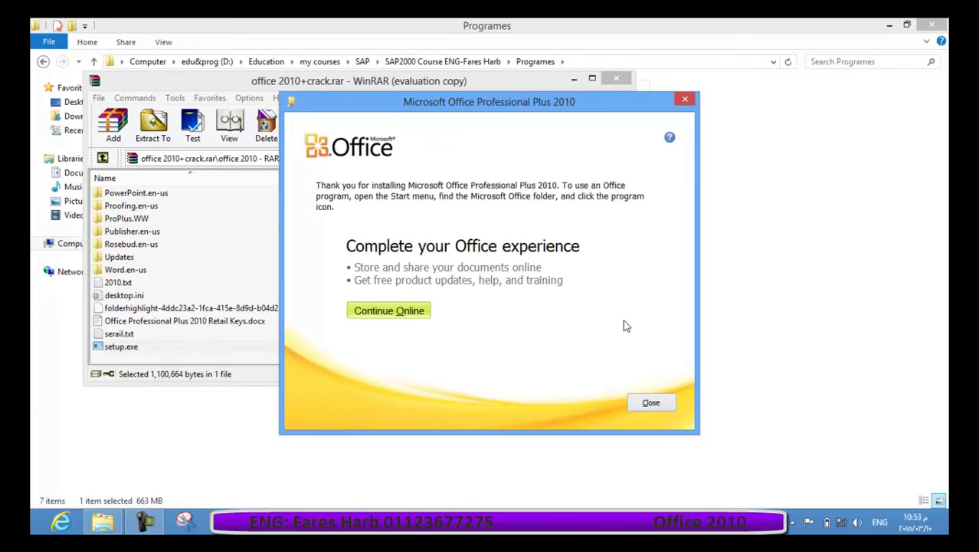
left_click(650, 404)
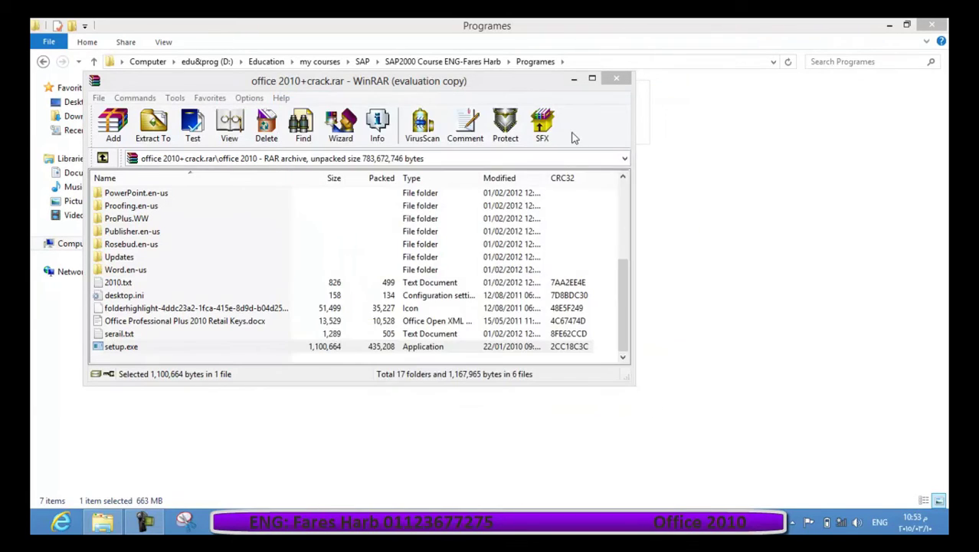
Reopen the office 2010+crack.rar archive from the Programes folder.
left_click(616, 79)
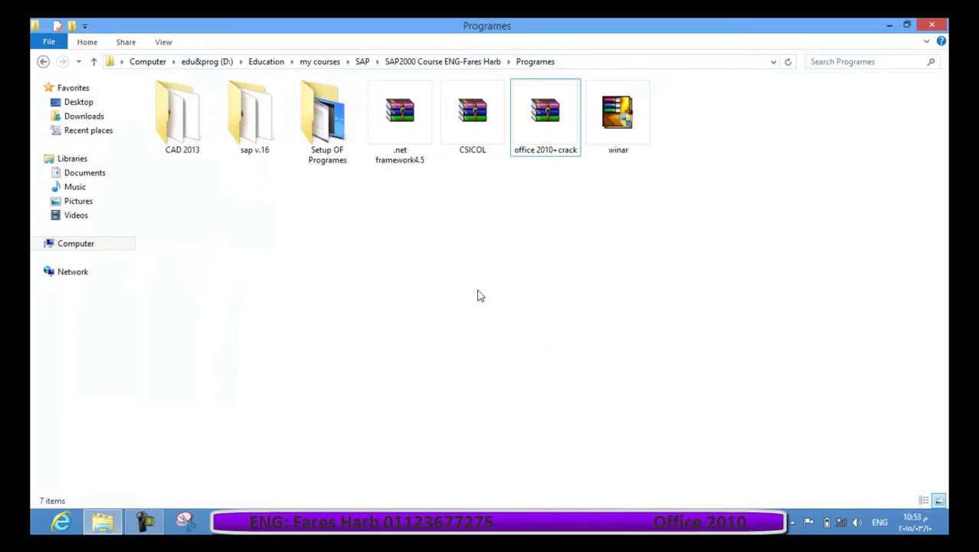
right_click(388, 256)
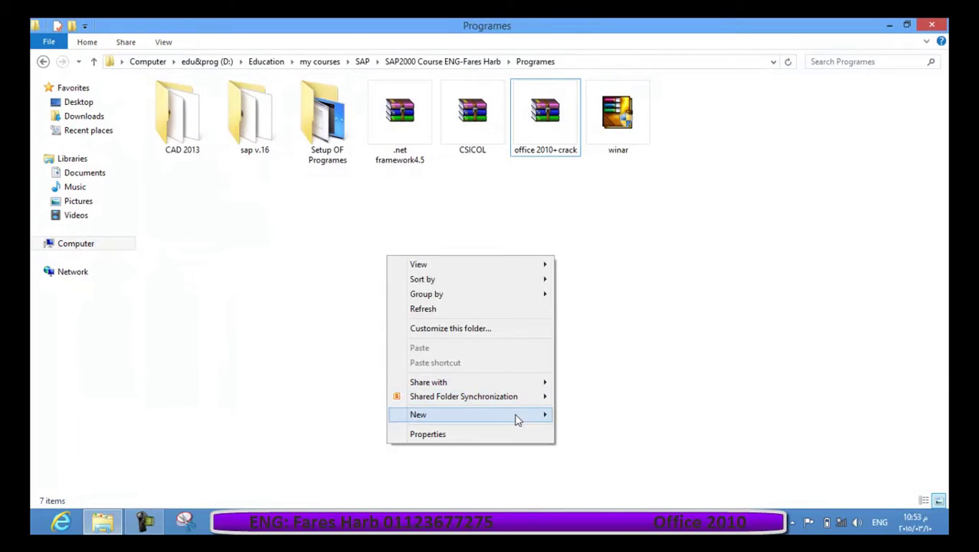
mouse_move(515, 414)
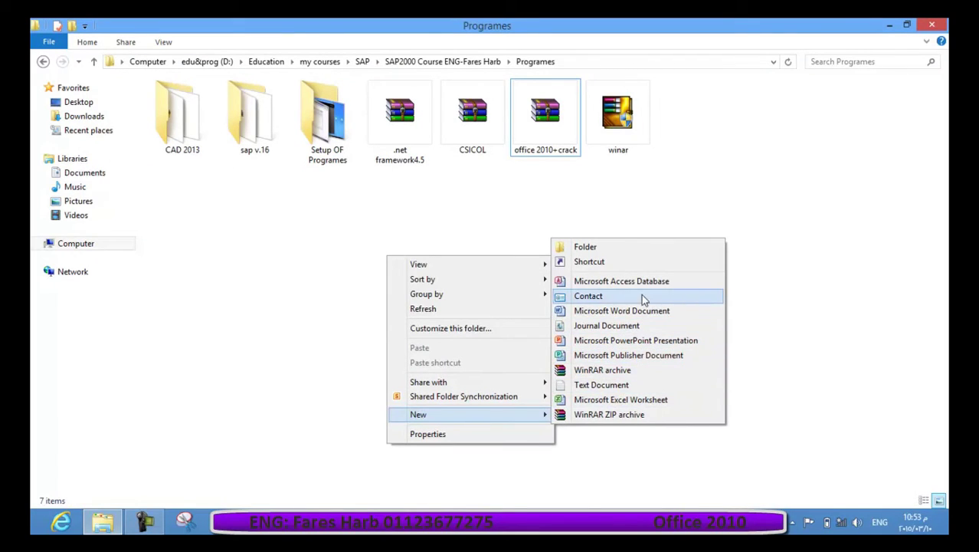
left_click(706, 190)
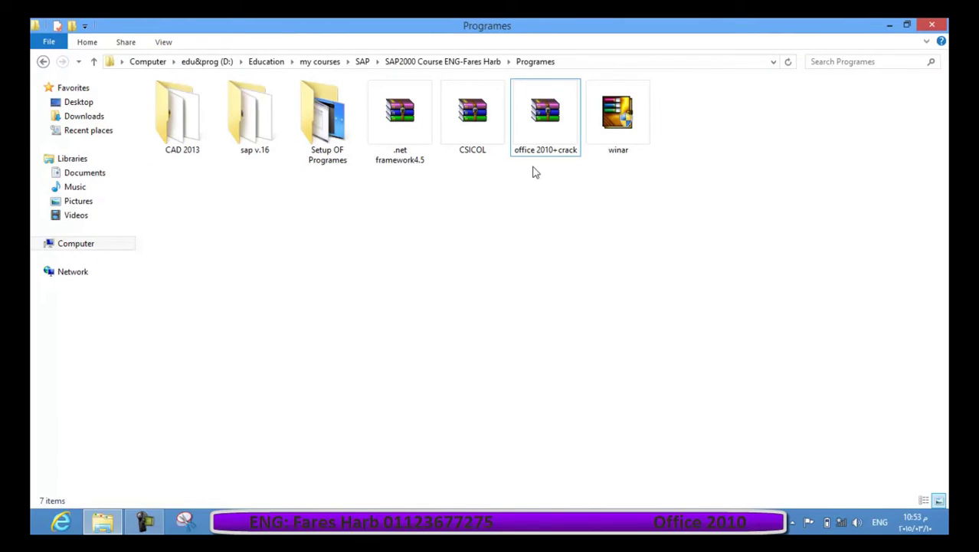
left_click(531, 127)
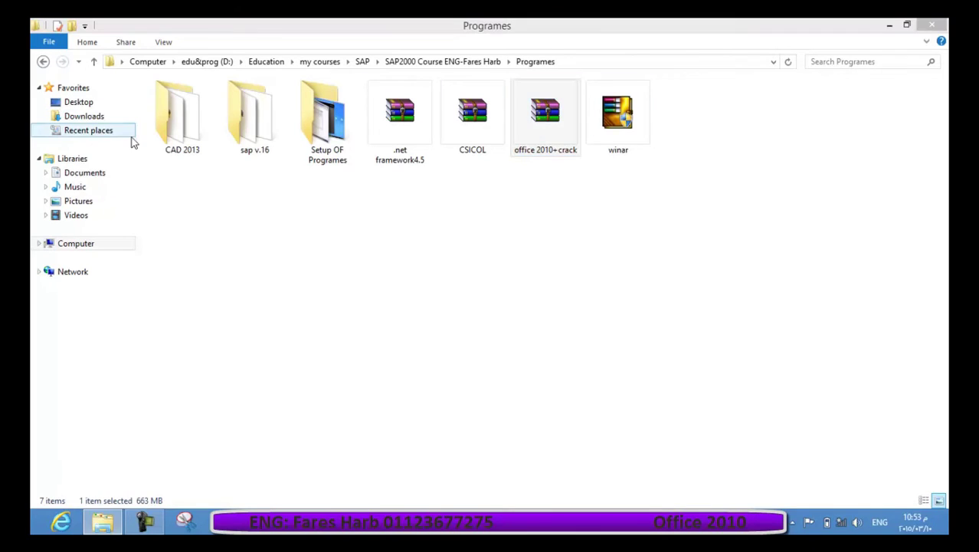
key("Return")
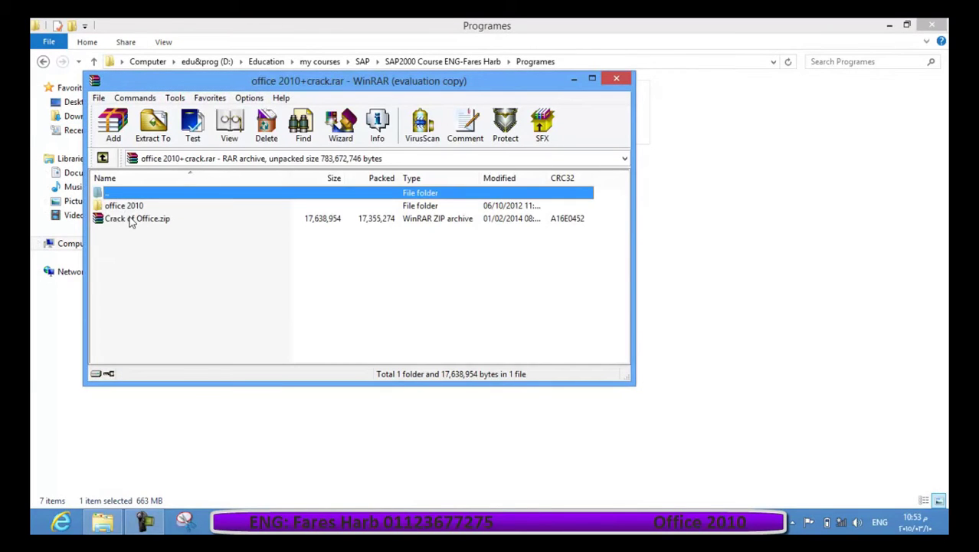
Run Office 2010 Toolkit.exe from Crack of Office.zip and activate Office with EZ-Activator, allowing firewall access.
double_click(131, 219)
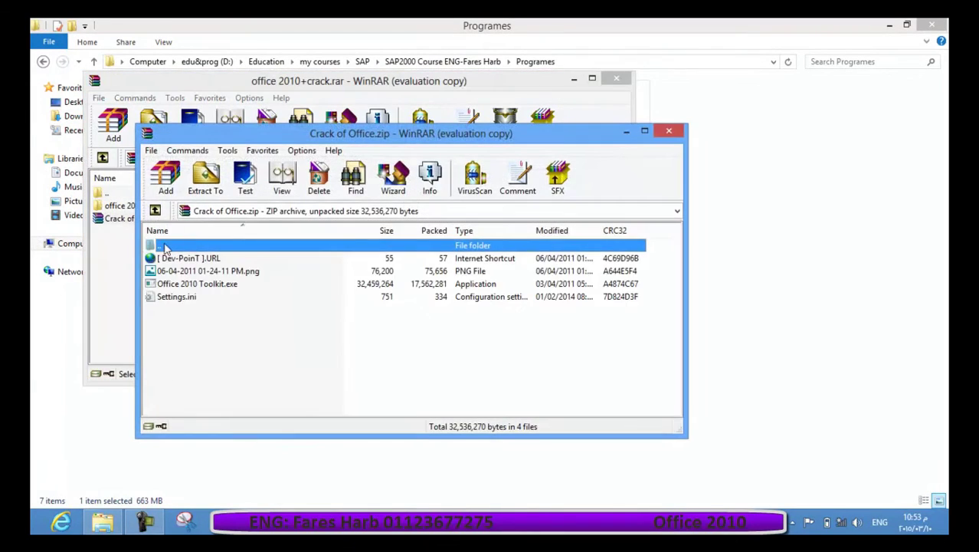
double_click(184, 284)
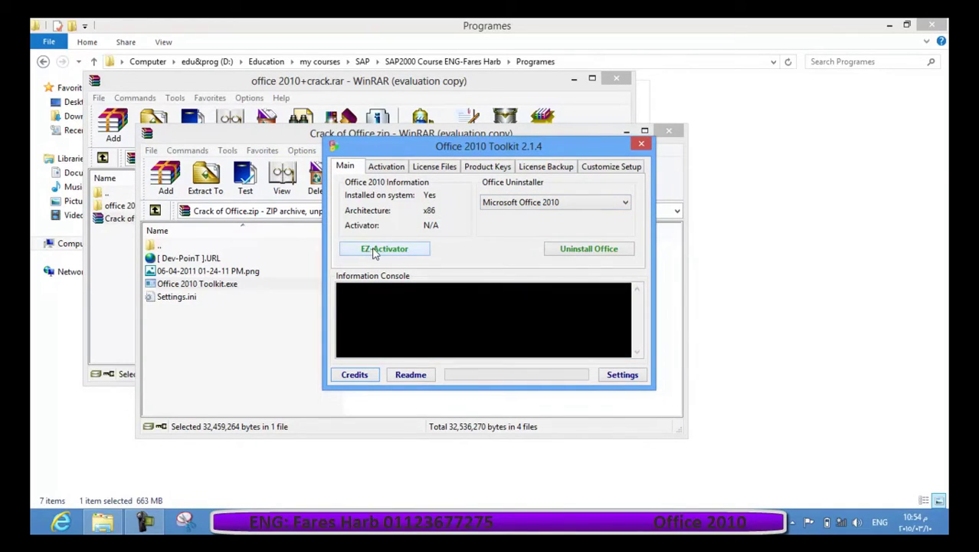
left_click(407, 249)
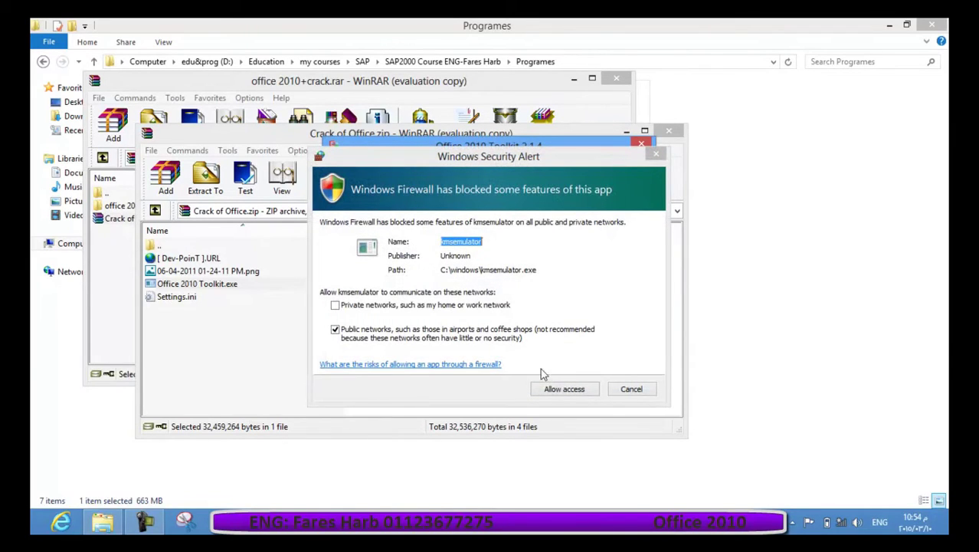
left_click(563, 389)
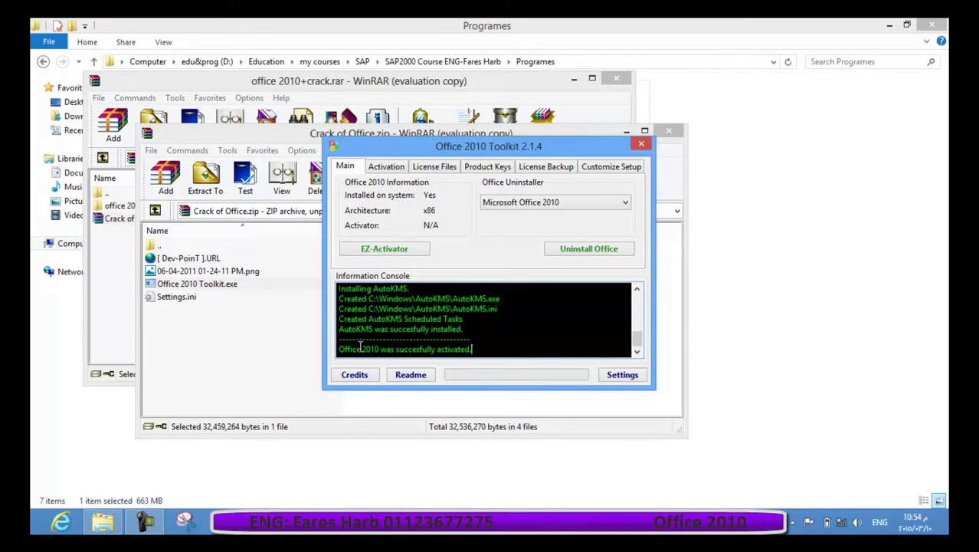
left_click_drag(357, 352, 486, 352)
Close the Office 2010 Toolkit and both WinRAR archive windows.
left_click(641, 143)
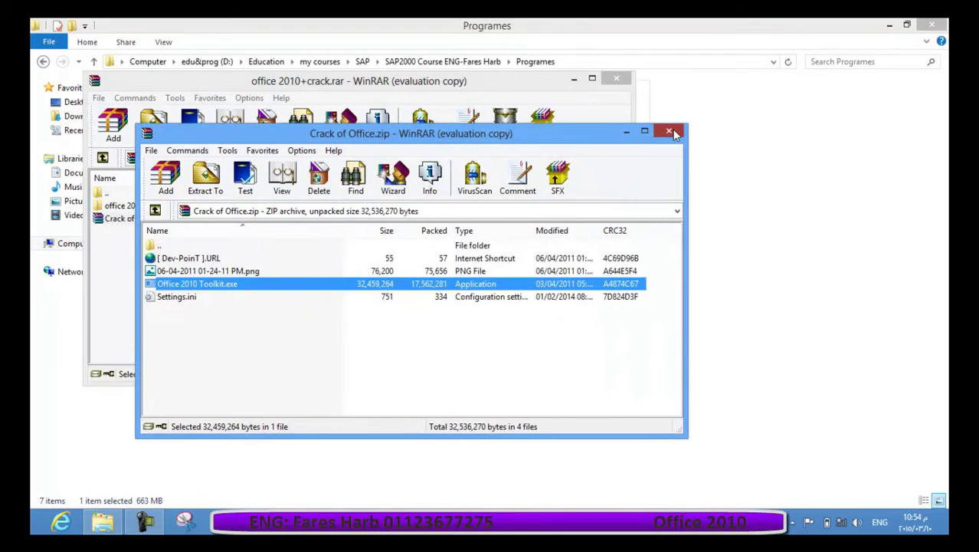
left_click(668, 132)
left_click(616, 78)
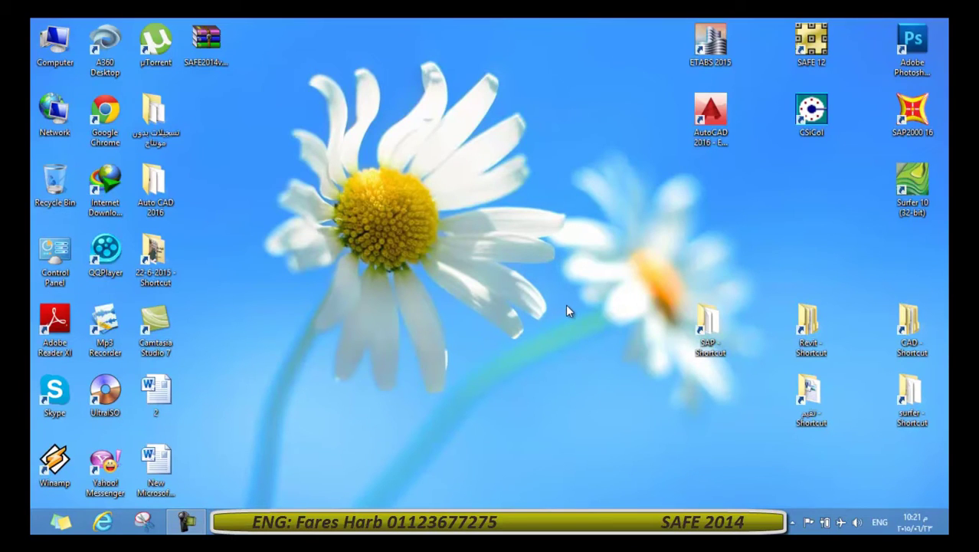
Open the SAFE2014 archive from the desktop, dismiss the WinRAR reminder, and run SAFE2014v1400Setup.exe.
left_click(212, 71)
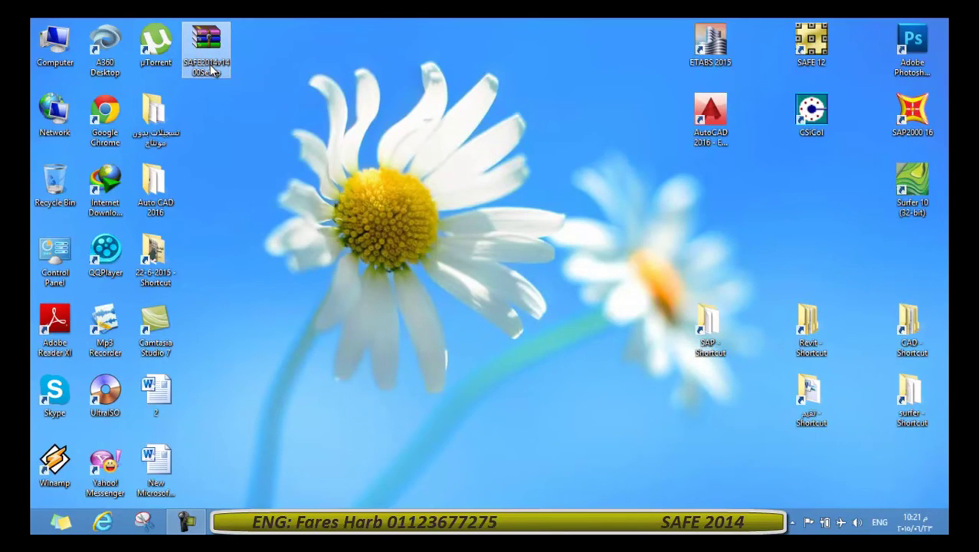
double_click(211, 70)
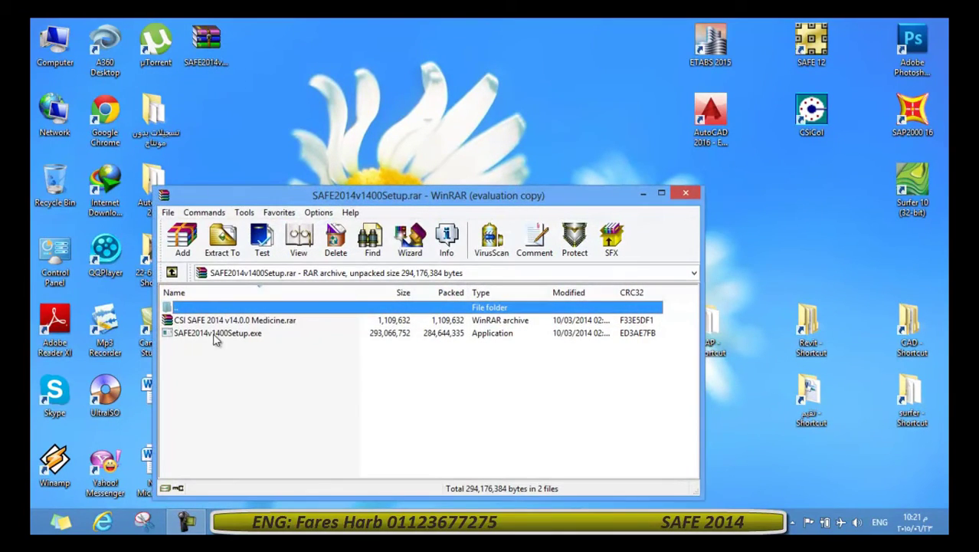
left_click(477, 355)
left_click(198, 332)
left_click(207, 320)
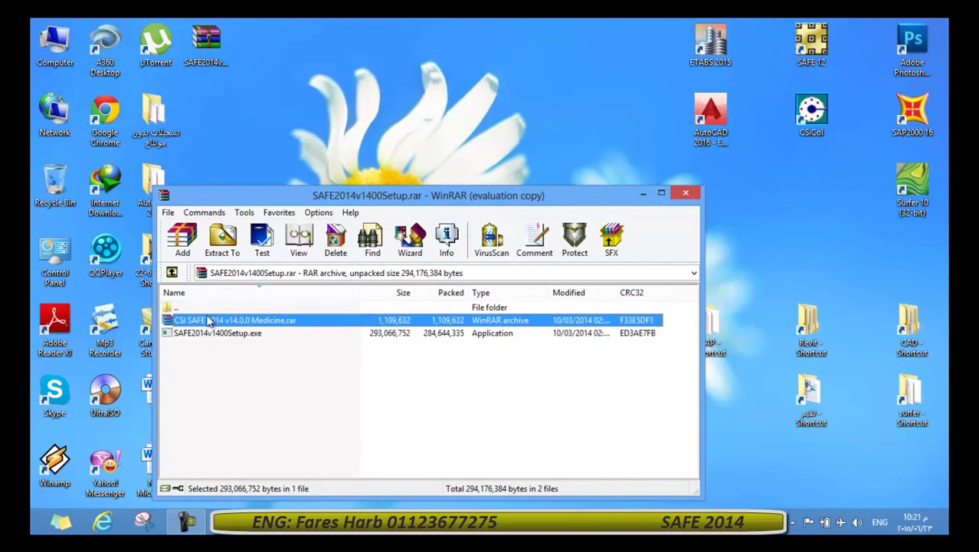
left_click(205, 336)
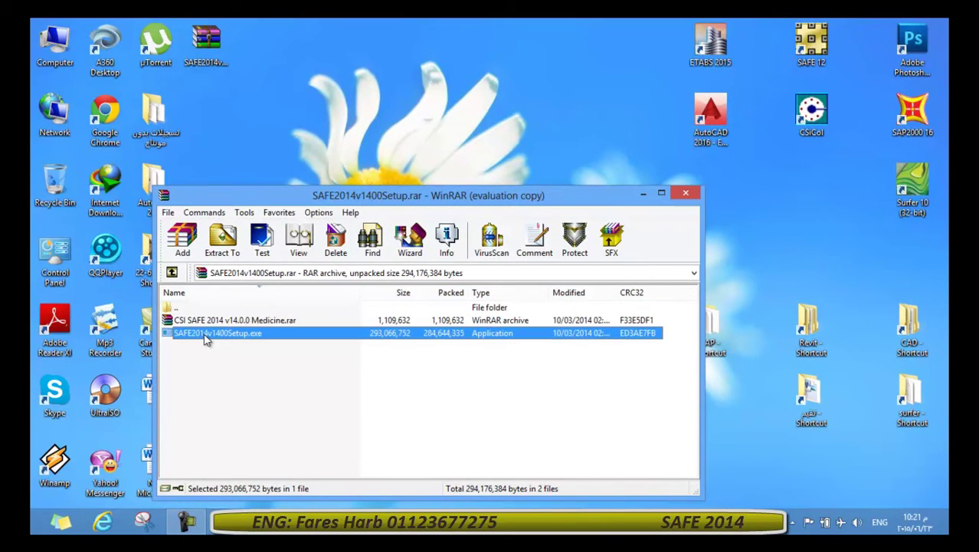
double_click(204, 340)
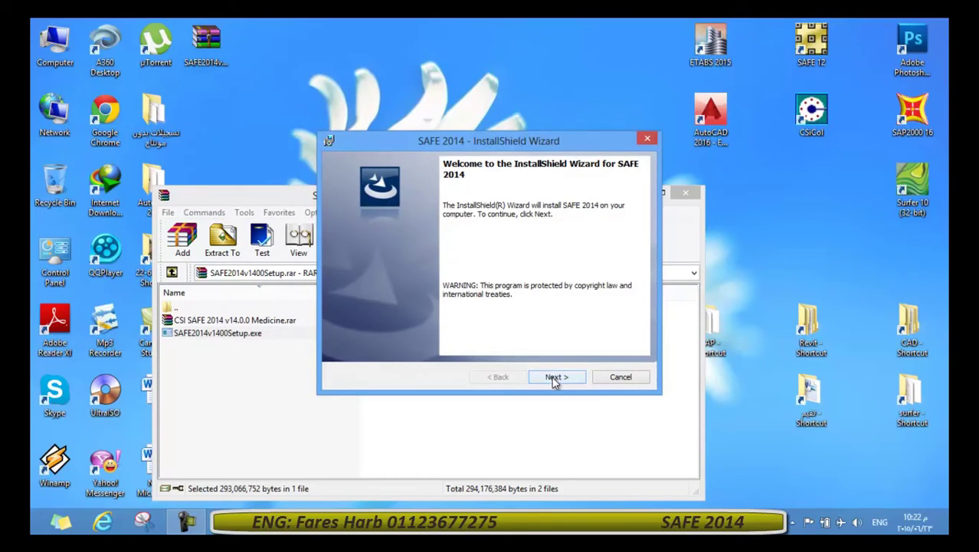
Accept the SAFE 2014 licence terms and install with the pre-filled customer details and default folder.
left_click(556, 378)
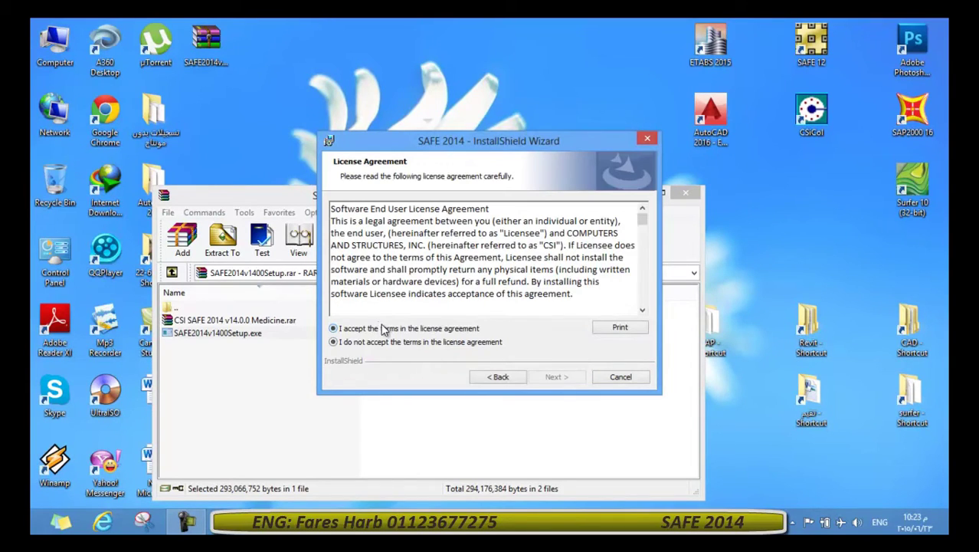
left_click(383, 328)
left_click(555, 377)
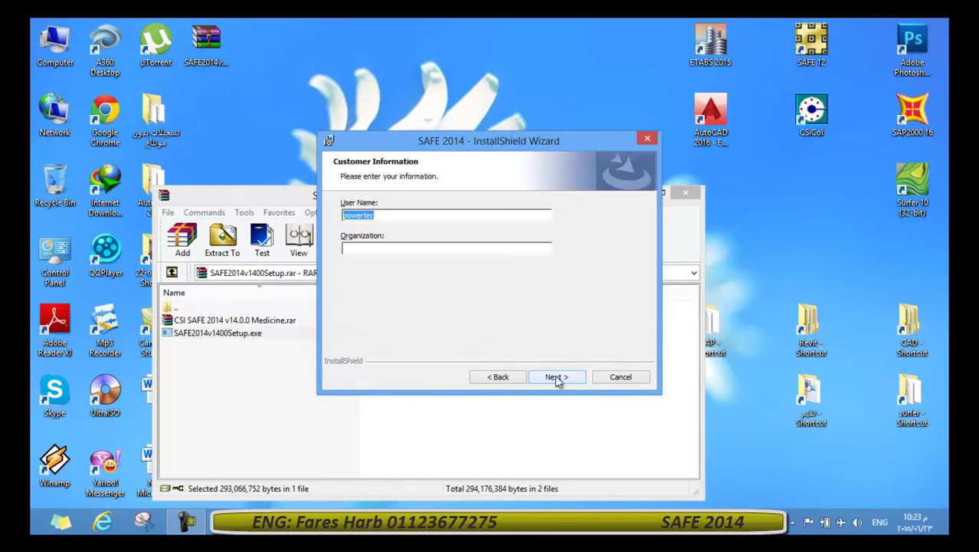
left_click(557, 380)
left_click(557, 377)
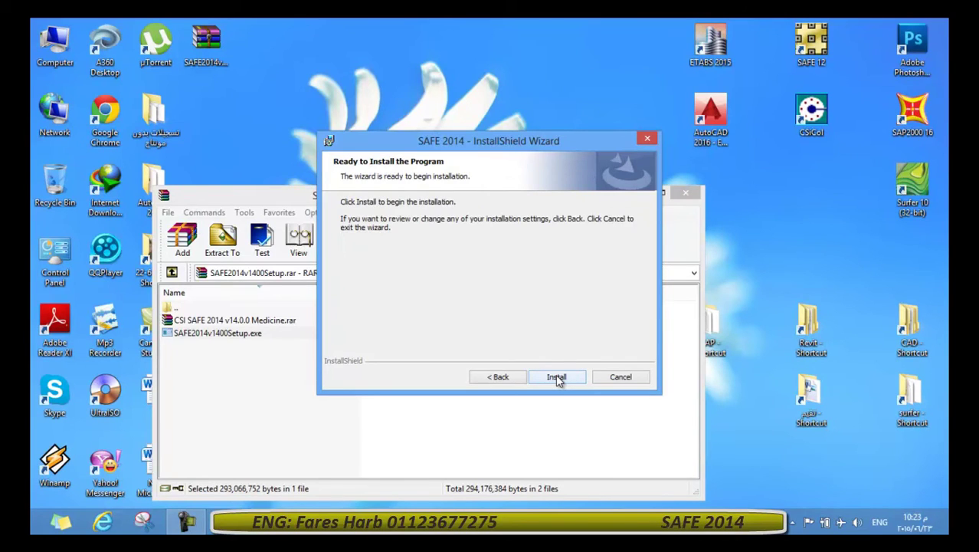
left_click(557, 377)
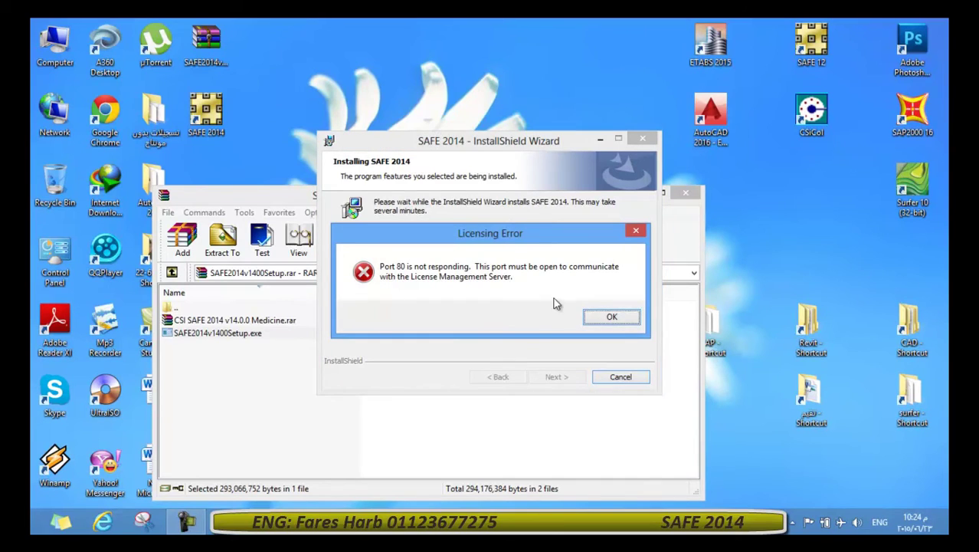
Dismiss the port 80 and port 443 licensing errors and finish the SAFE 2014 wizard.
left_click(611, 317)
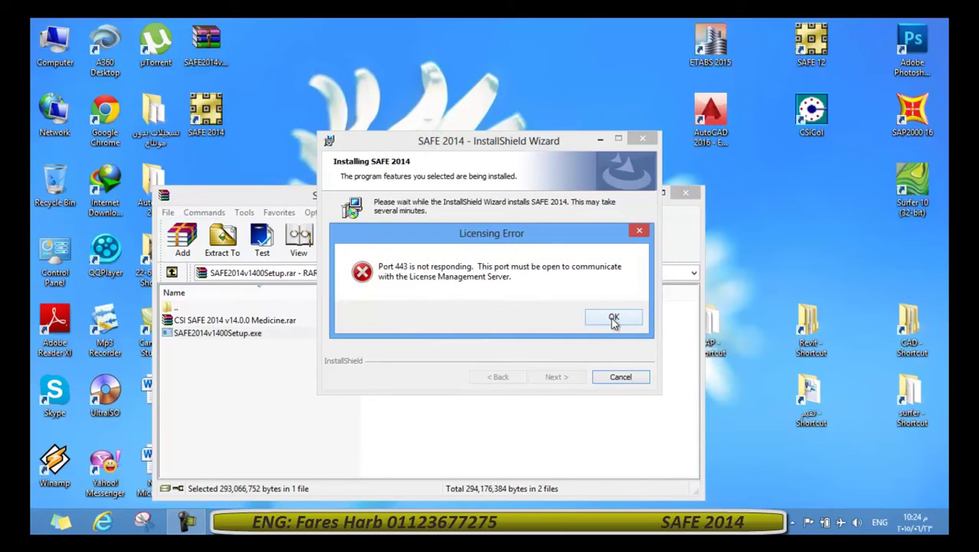
left_click(613, 318)
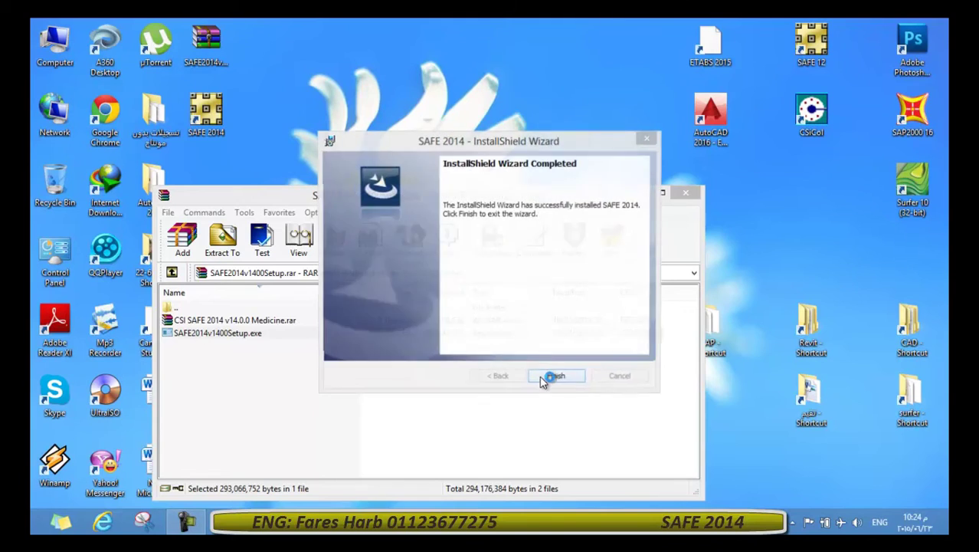
left_click(555, 378)
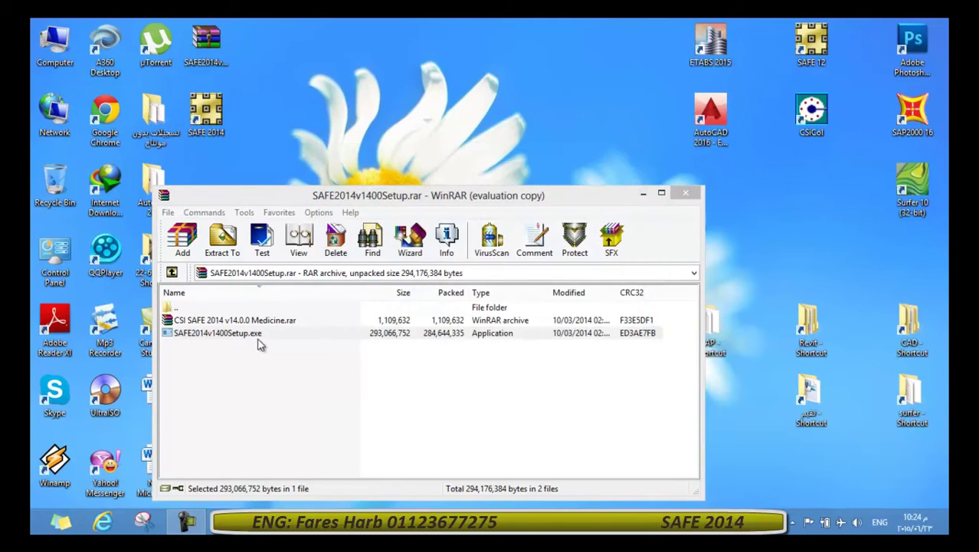
Disable ESET NOD32 protection until the next restart, then select the CSI SAFE 2014 Medicine archive in WinRAR.
left_click(233, 379)
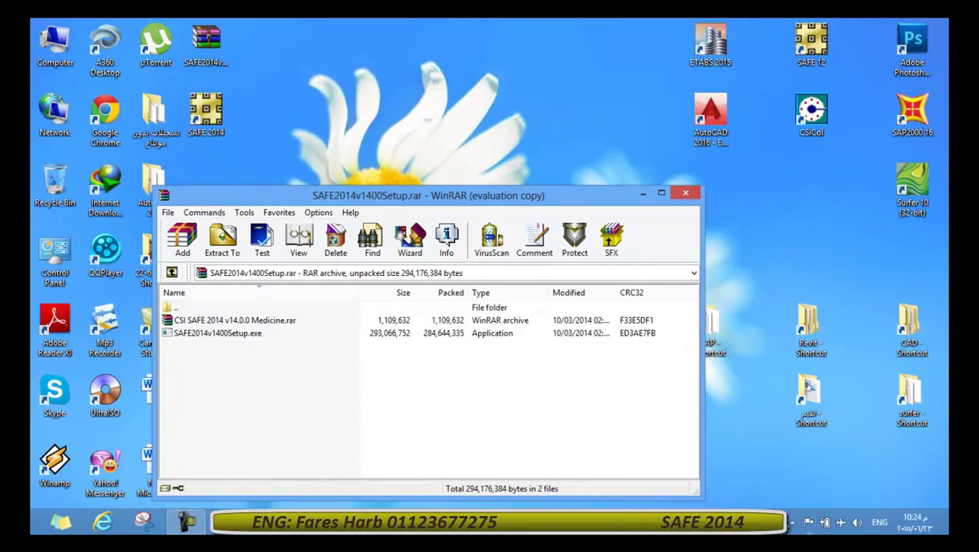
left_click(793, 524)
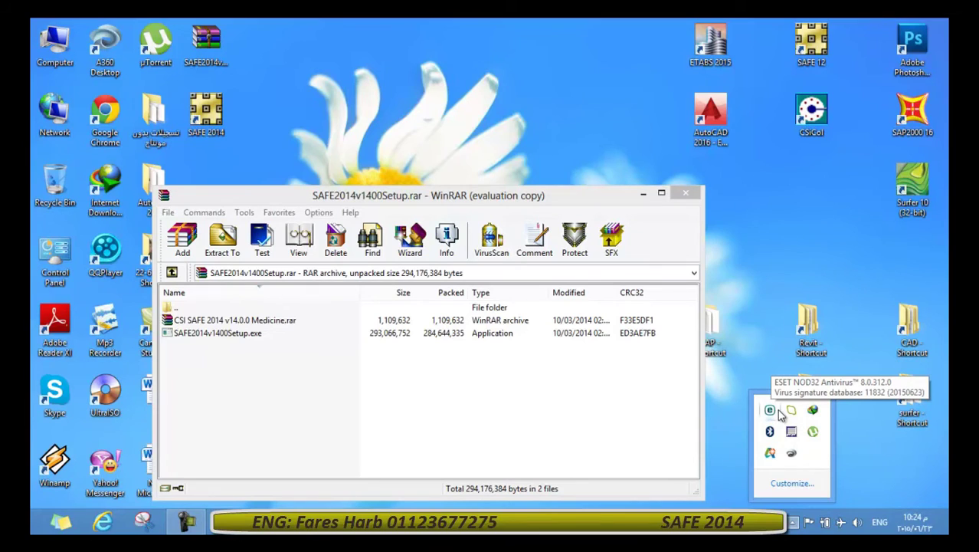
right_click(770, 410)
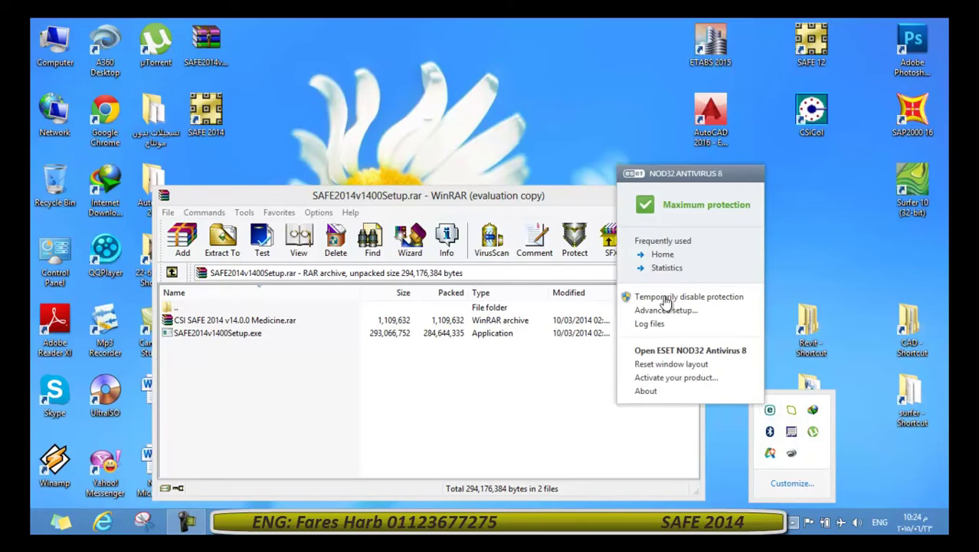
left_click(688, 296)
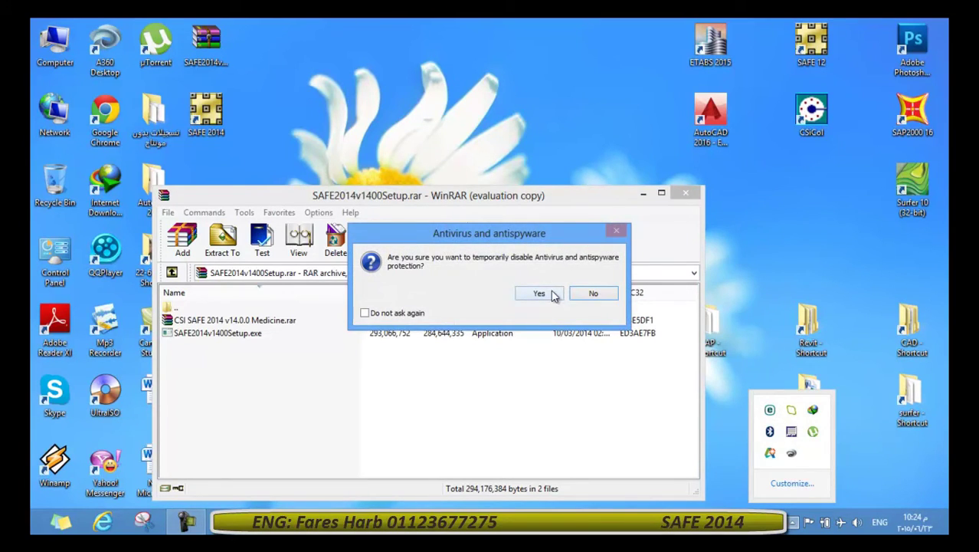
left_click(539, 293)
left_click(511, 246)
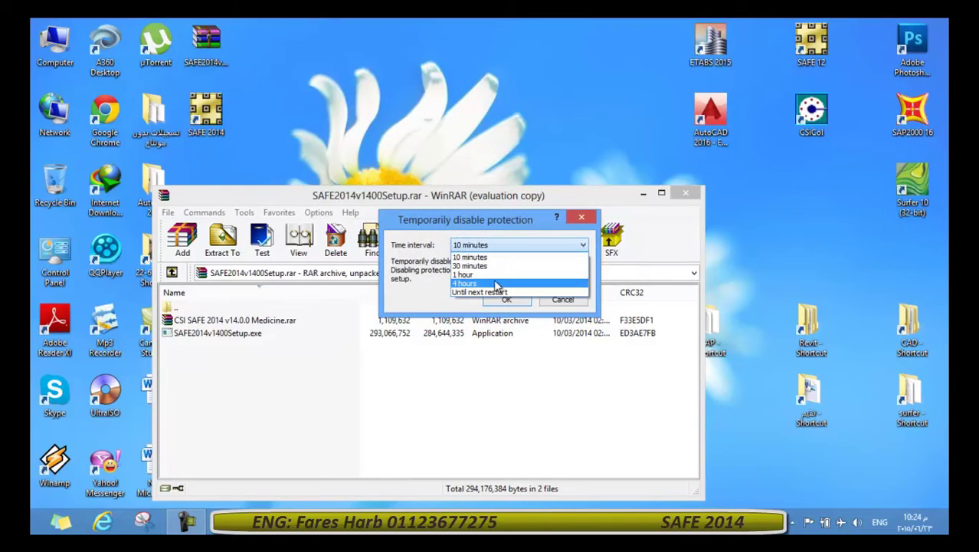
left_click(496, 292)
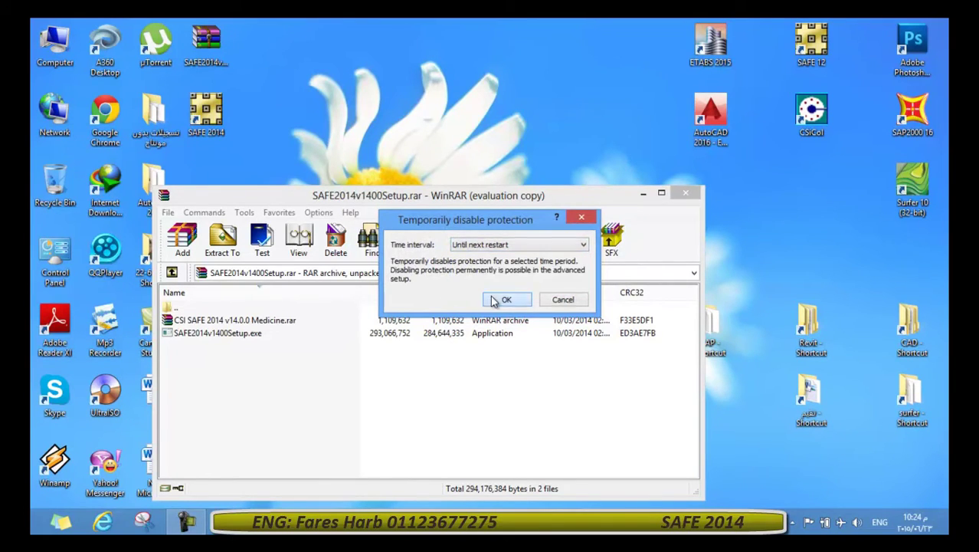
left_click(503, 298)
left_click(197, 356)
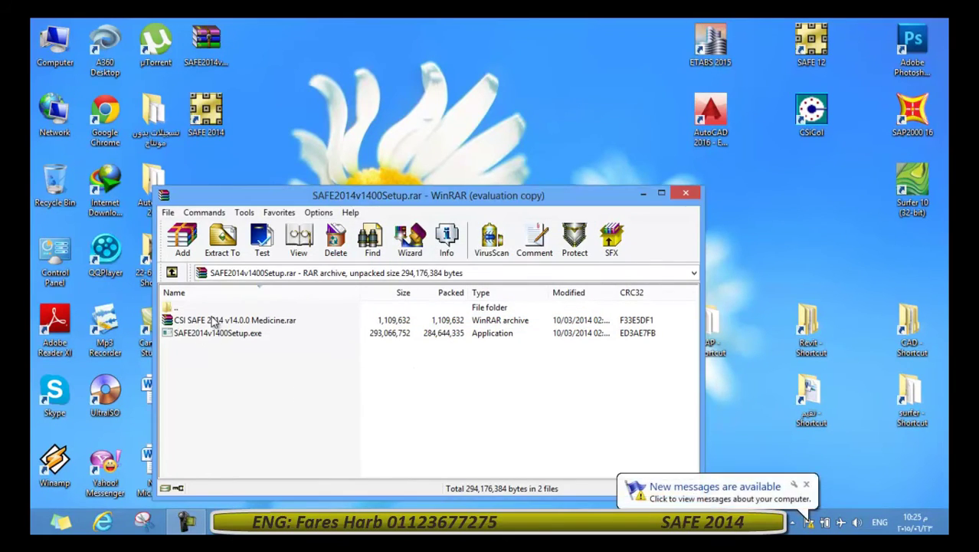
left_click(242, 322)
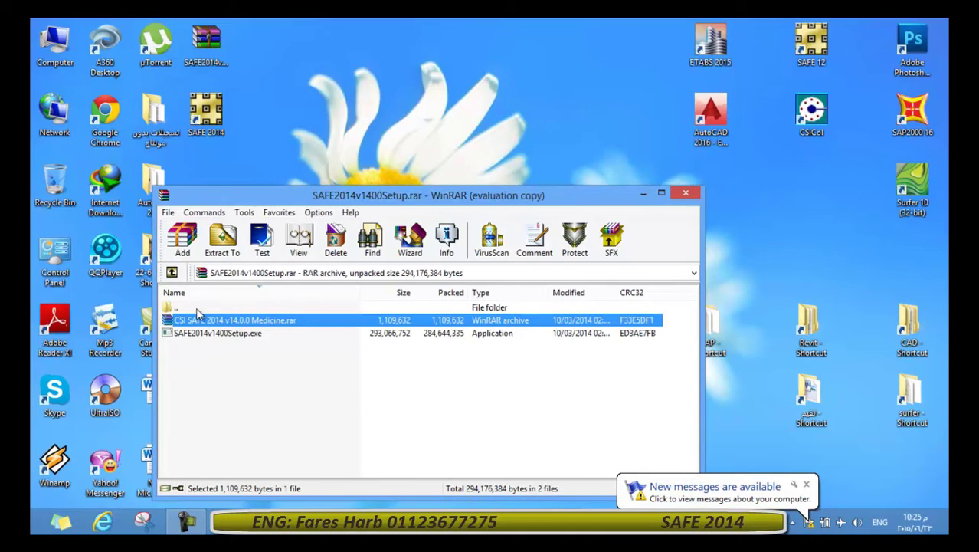
Extract the CSI SAFE 2014 v14.0.0 Medicine archive to the Desktop.
left_click(222, 247)
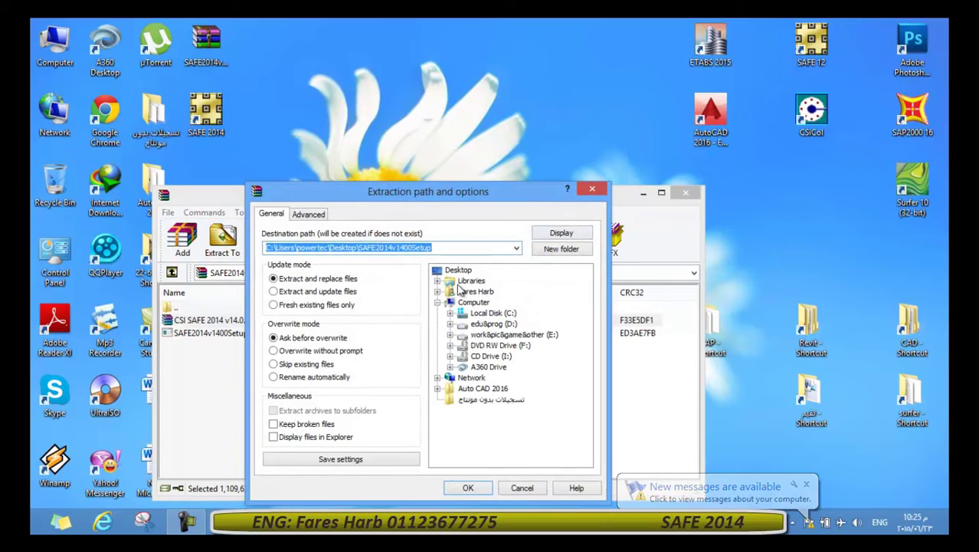
left_click(458, 270)
left_click(468, 487)
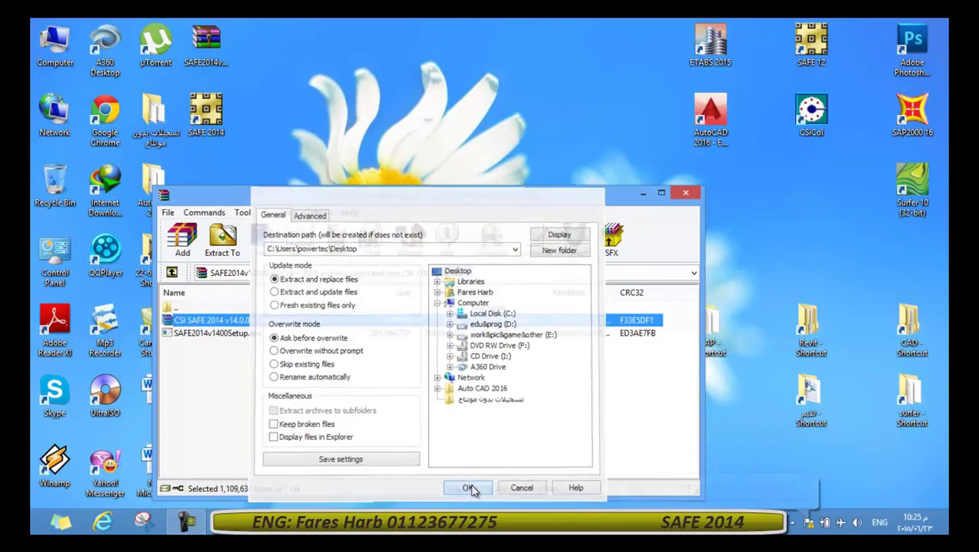
Close the SAFE 2014 setup archive and unpack Medicine.rar on the desktop with Extract Here.
left_click(685, 194)
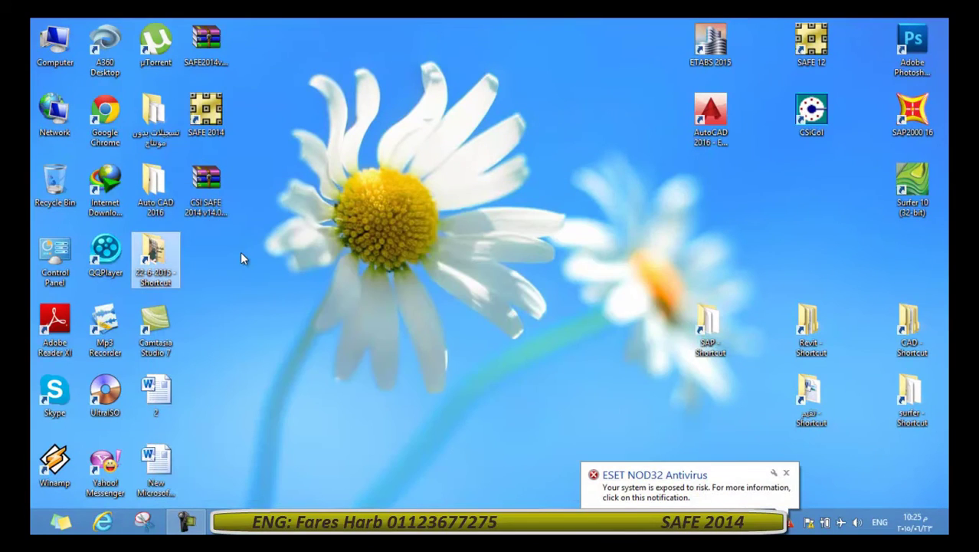
left_click(211, 197)
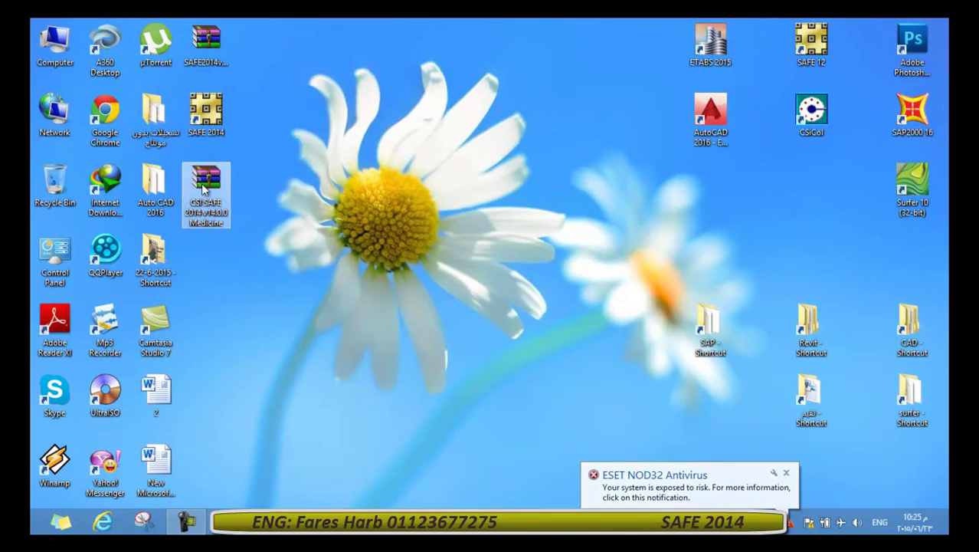
right_click(213, 193)
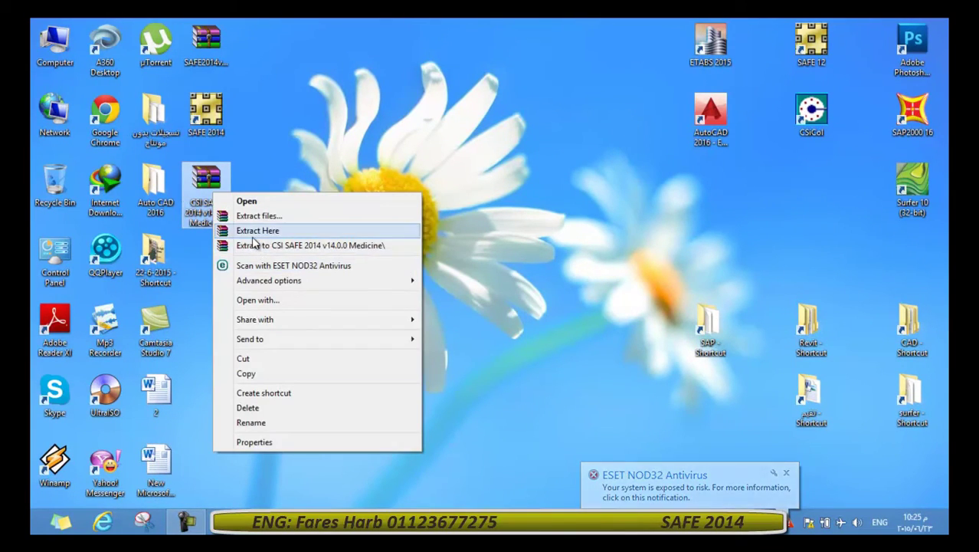
left_click(254, 230)
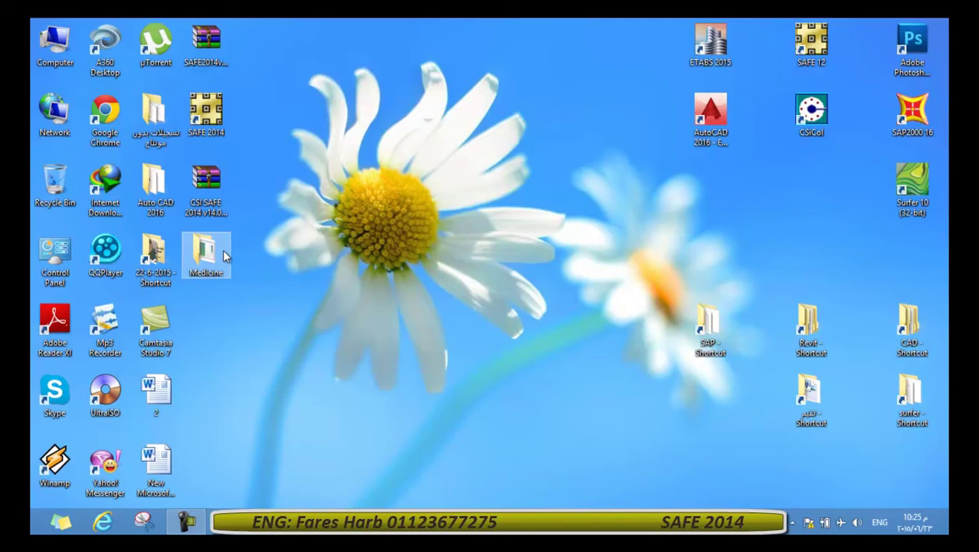
Launch csi_kg.exe from the Medicine folder, then minimize the keygen console and the folder window.
double_click(223, 249)
left_click(410, 111)
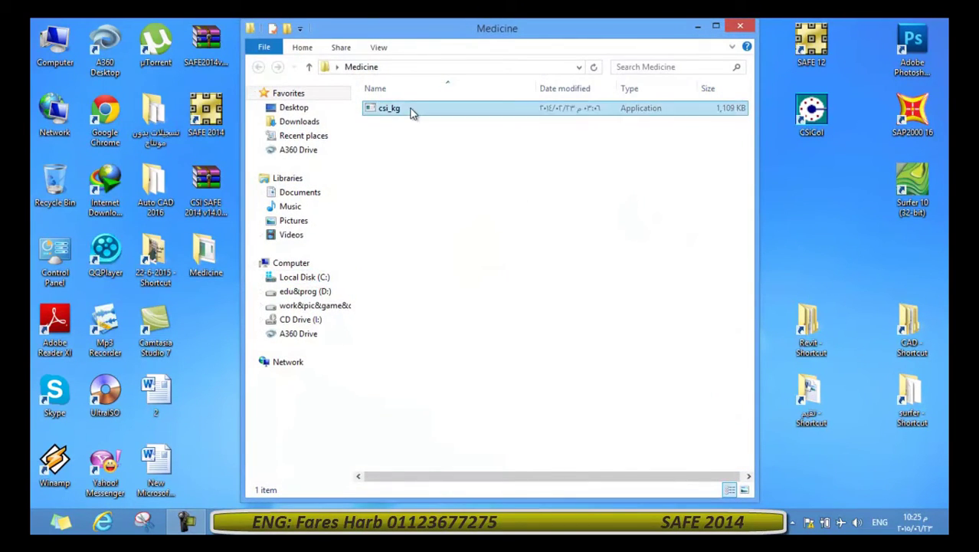
double_click(411, 111)
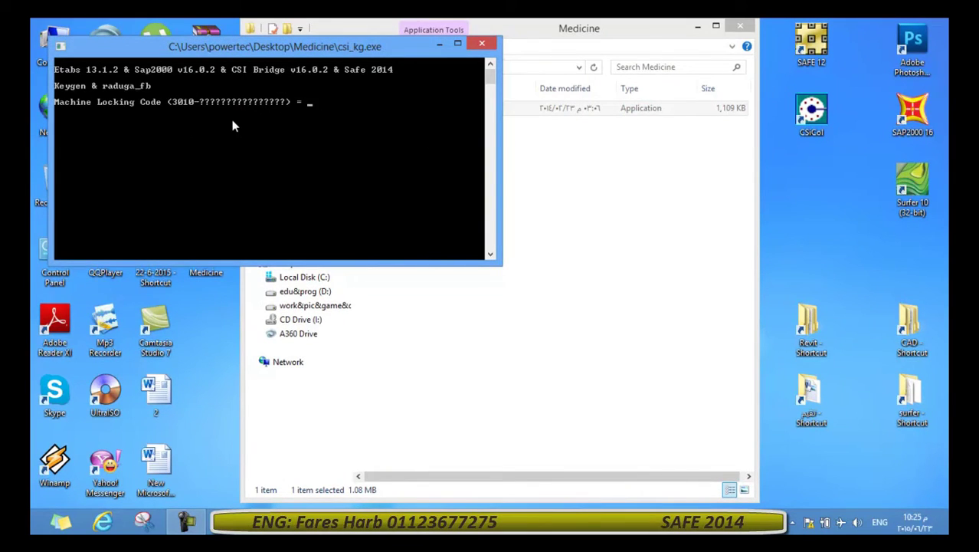
left_click(601, 235)
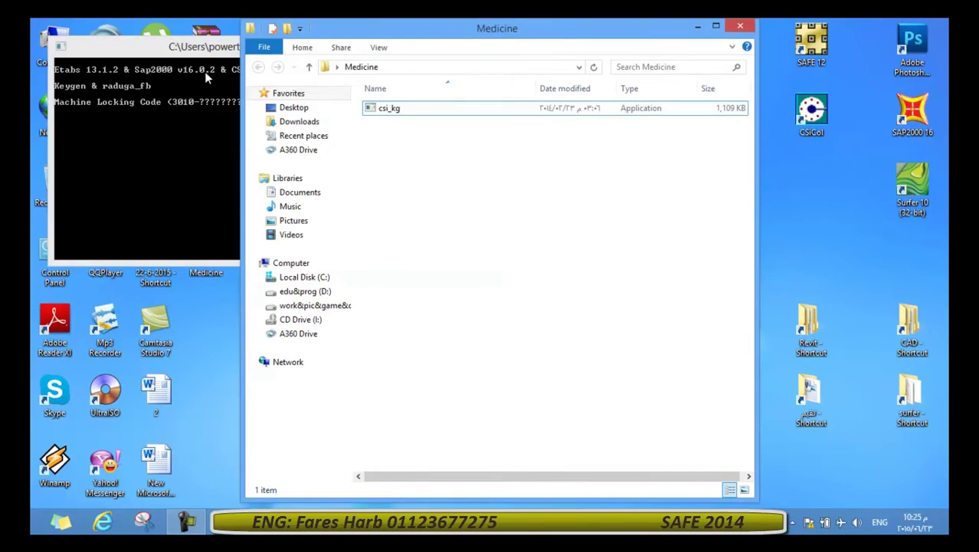
left_click_drag(209, 45, 305, 110)
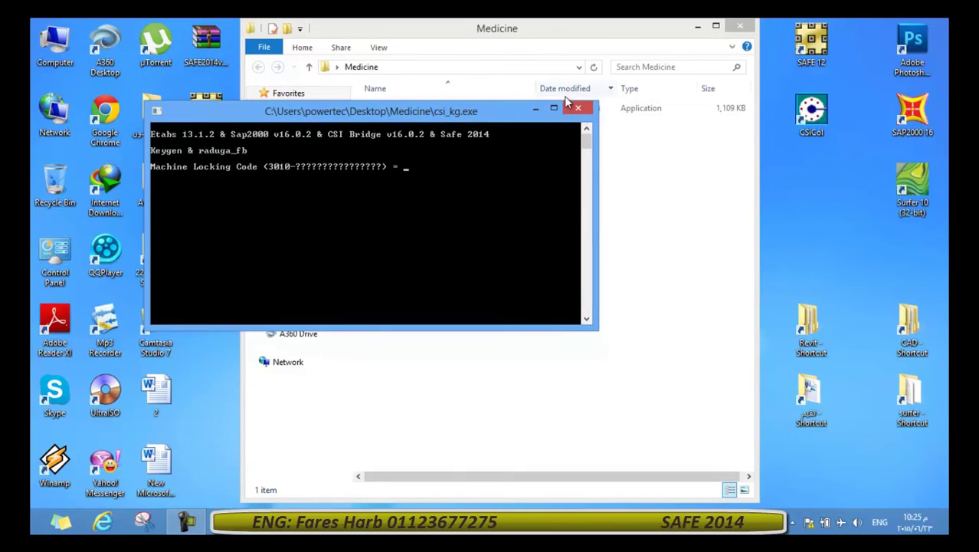
left_click(534, 109)
left_click(696, 31)
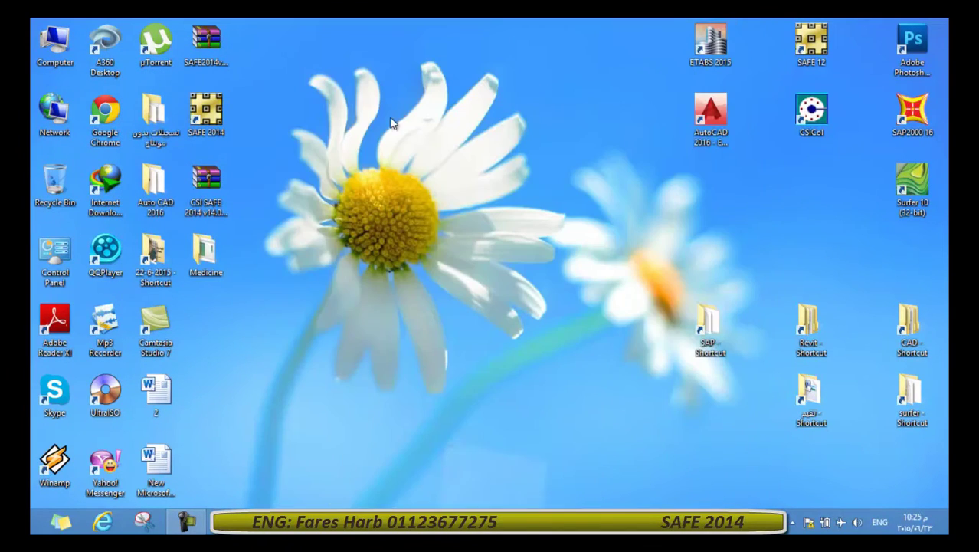
Open SAFE 2014's install folder through the desktop shortcut's Properties > Open File Location.
right_click(210, 112)
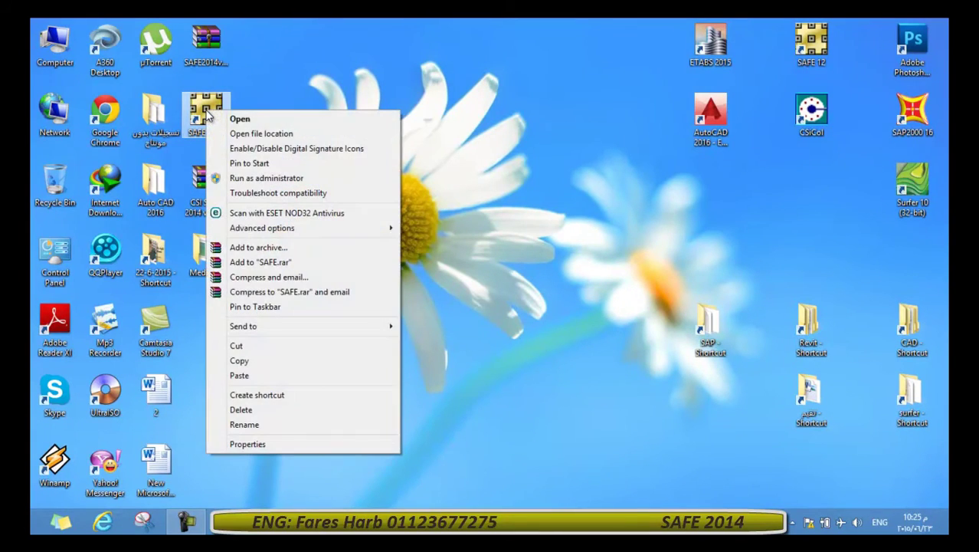
left_click(251, 443)
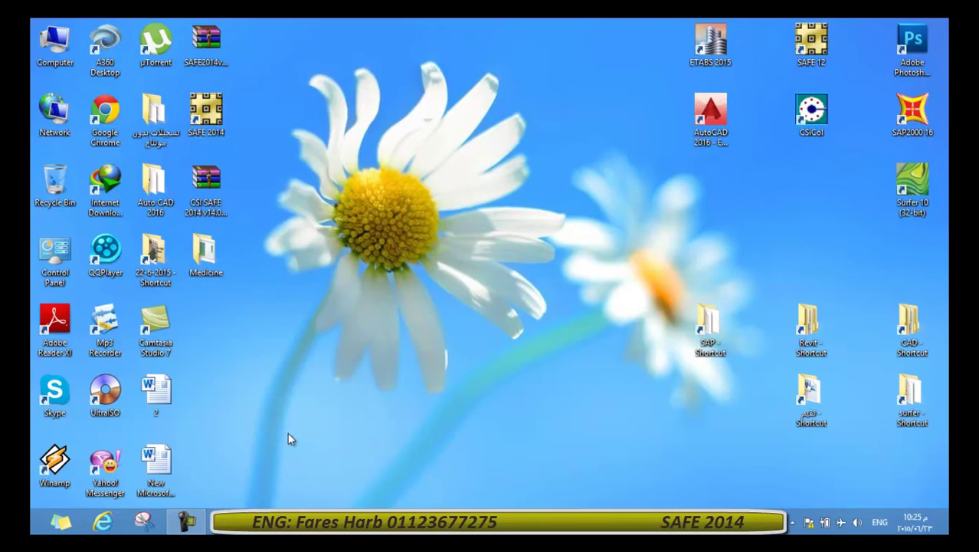
left_click(249, 345)
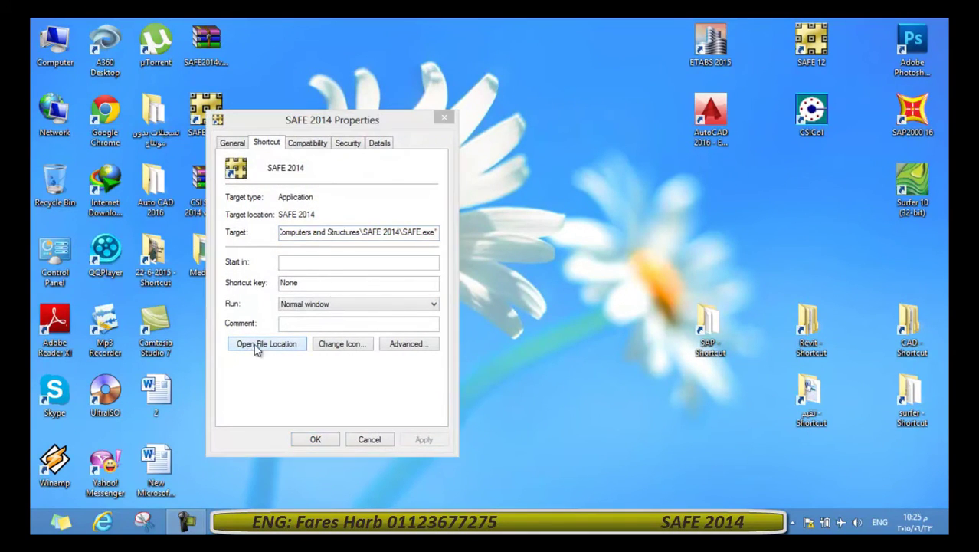
left_click(464, 135)
scroll(462, 137, "up", 3)
scroll(462, 136, "up", 6)
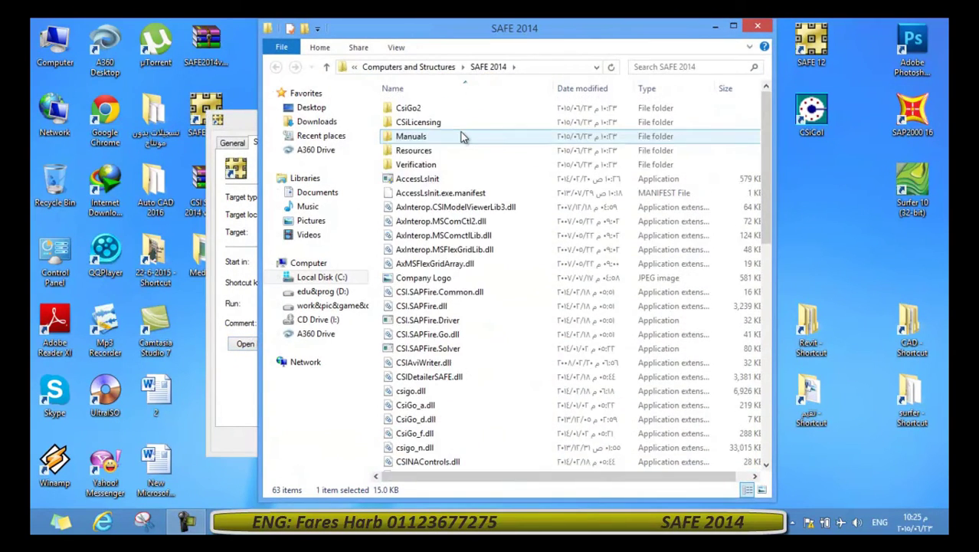
Run LicenseRequest from the CSiLicensing folder and select the Machine Locking Code.
double_click(435, 125)
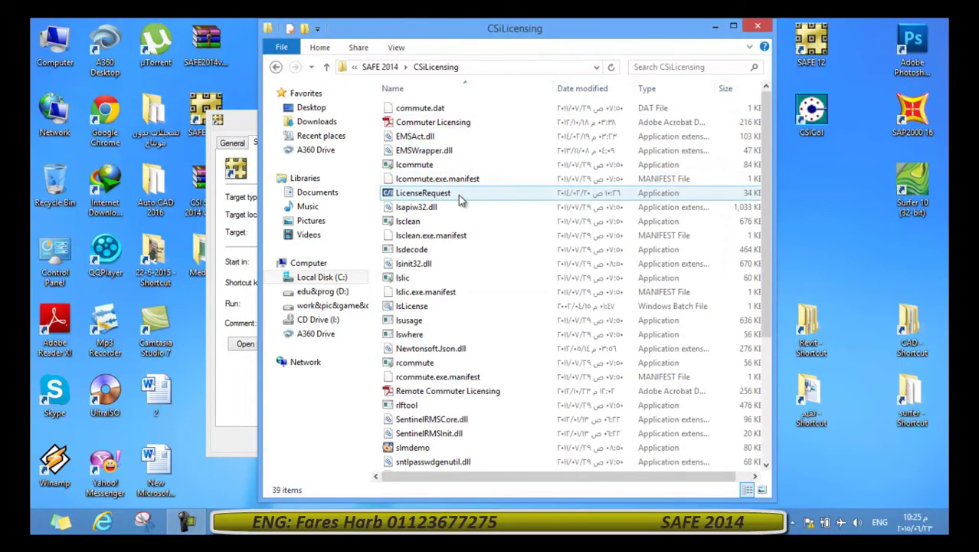
double_click(461, 198)
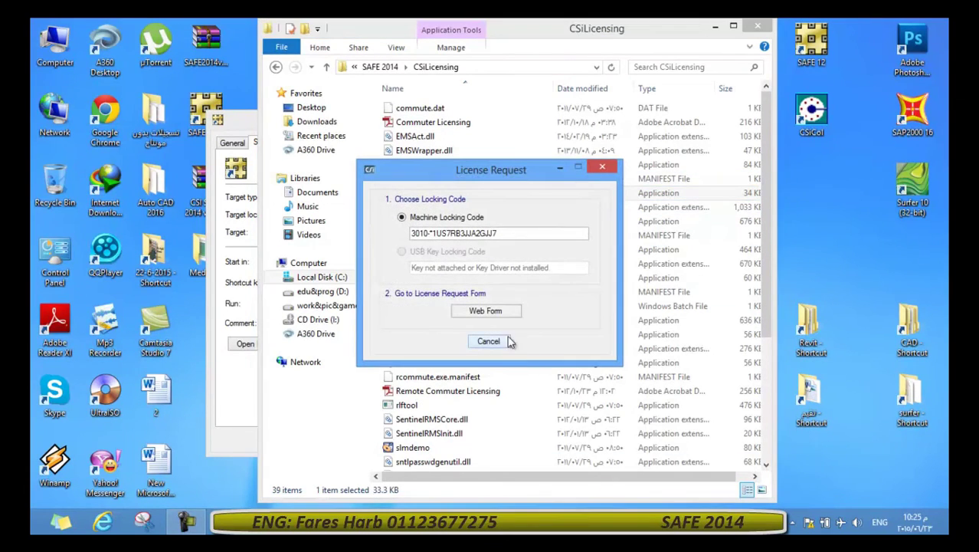
left_click_drag(524, 235, 431, 228)
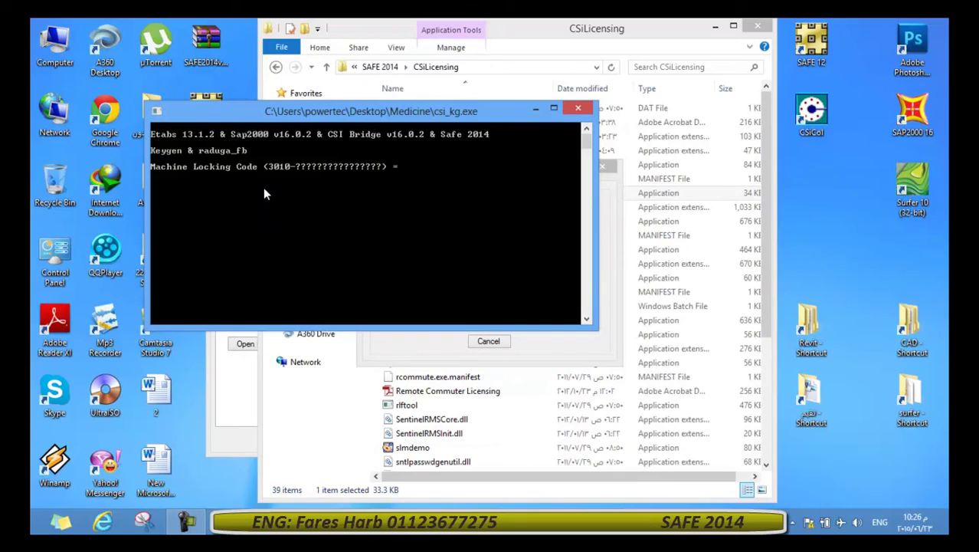
Paste the machine locking code into the csi_kg console via Edit > Paste and submit it.
left_click(156, 115)
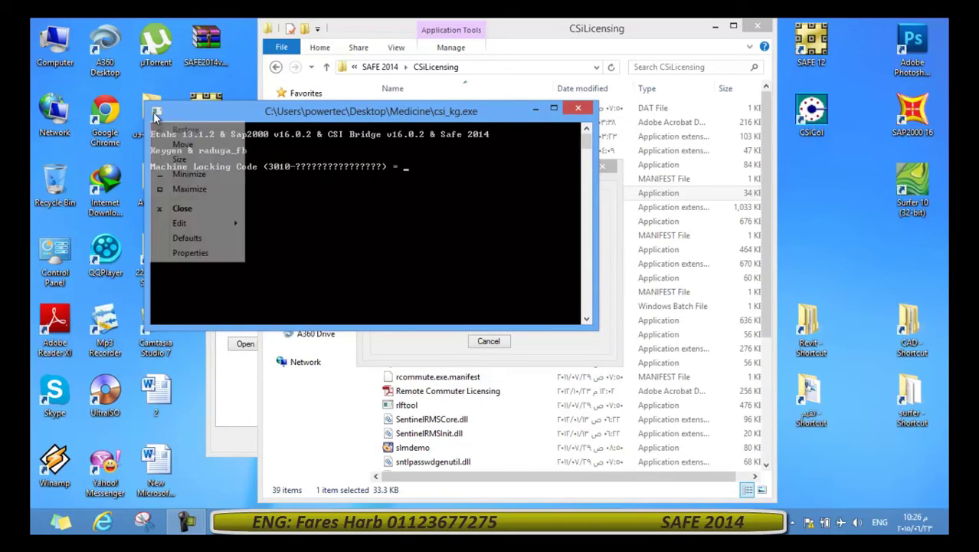
mouse_move(186, 227)
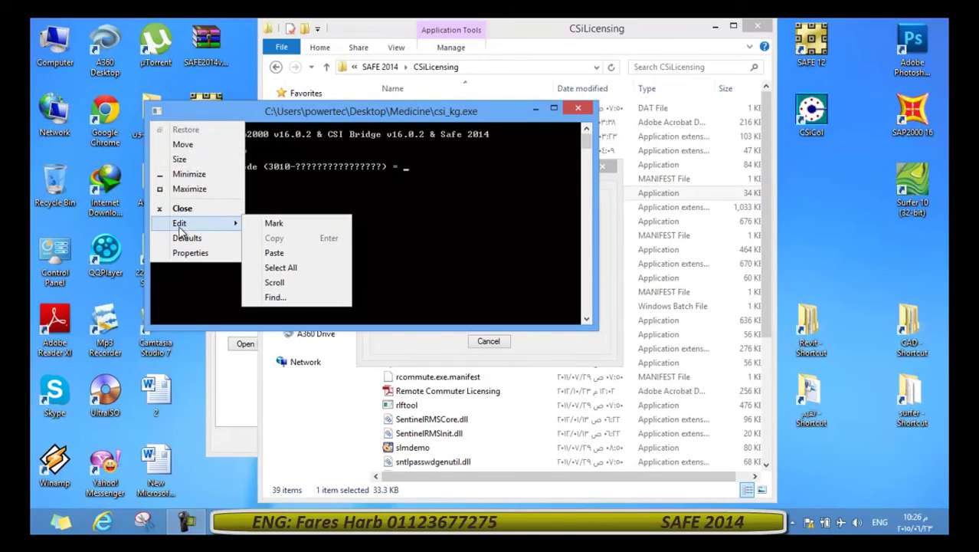
left_click(274, 253)
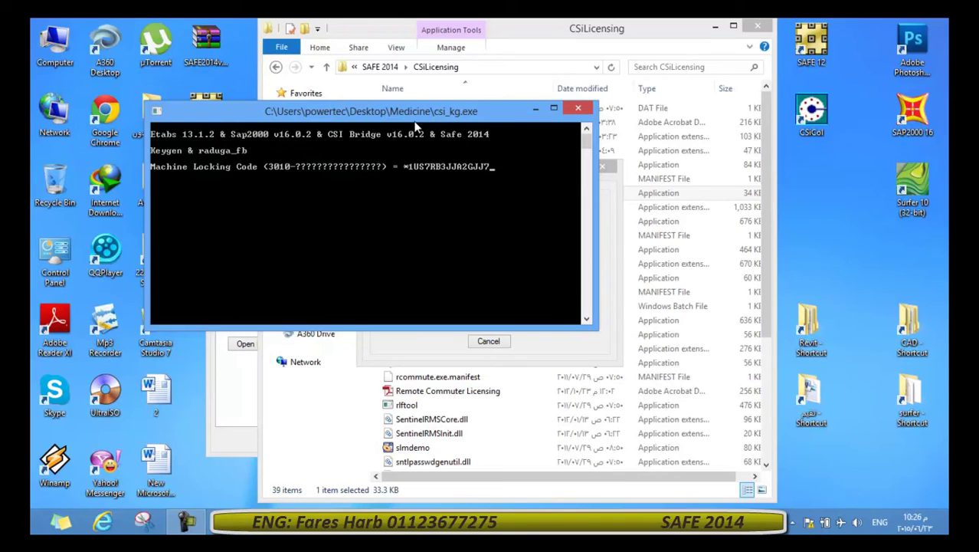
key("Return")
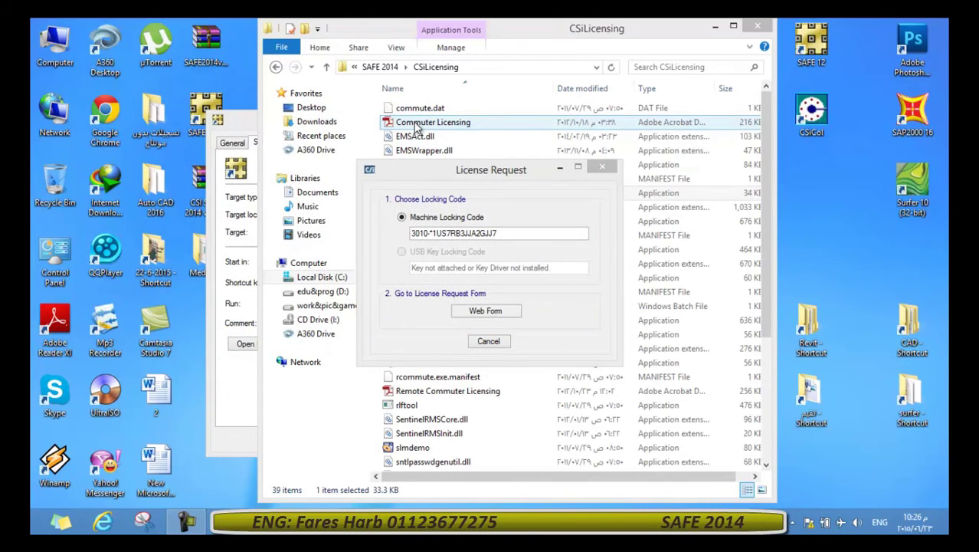
Close the License Request and CSiLicensing windows, then select lservrc in the desktop Medicine folder.
left_click(601, 166)
left_click(757, 26)
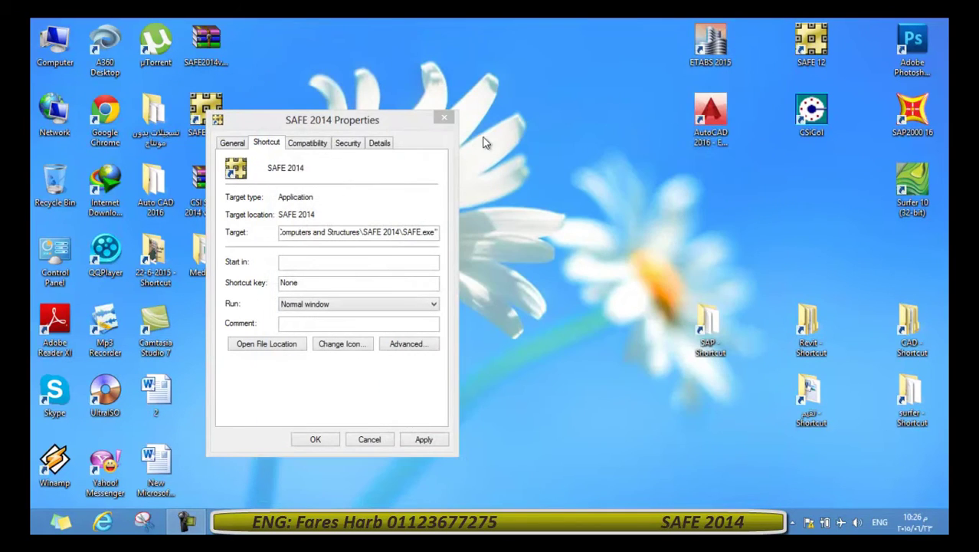
left_click_drag(406, 127, 432, 119)
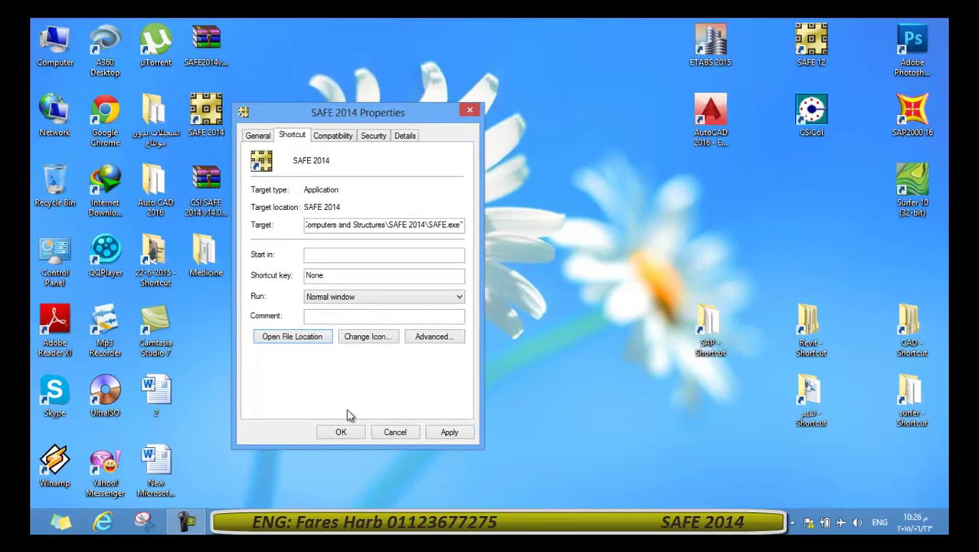
left_click_drag(270, 117, 359, 75)
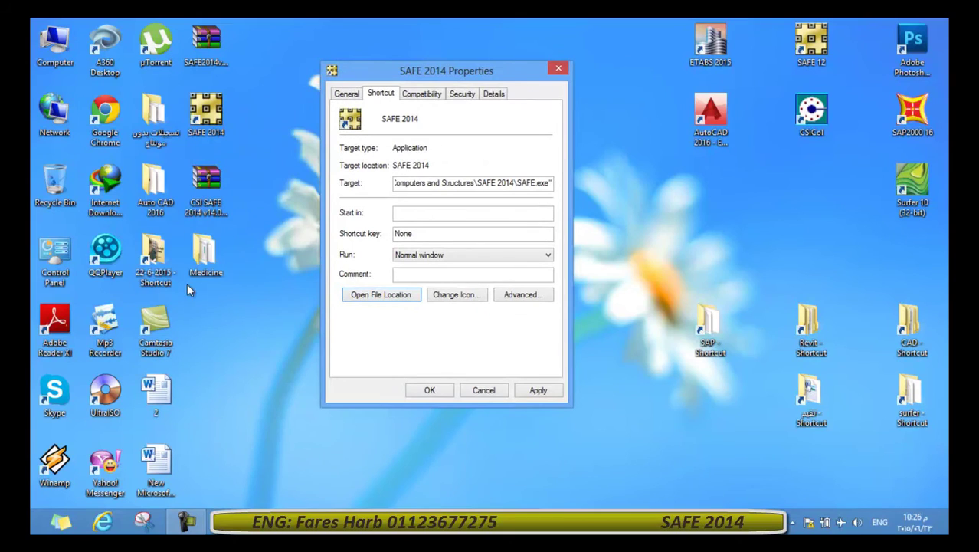
double_click(204, 251)
left_click(384, 124)
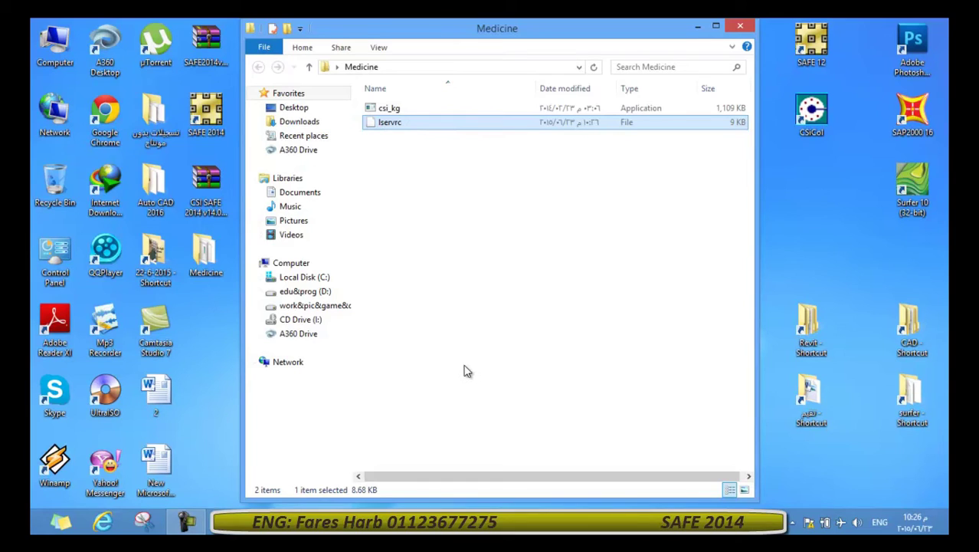
left_click(413, 127)
left_click(472, 171)
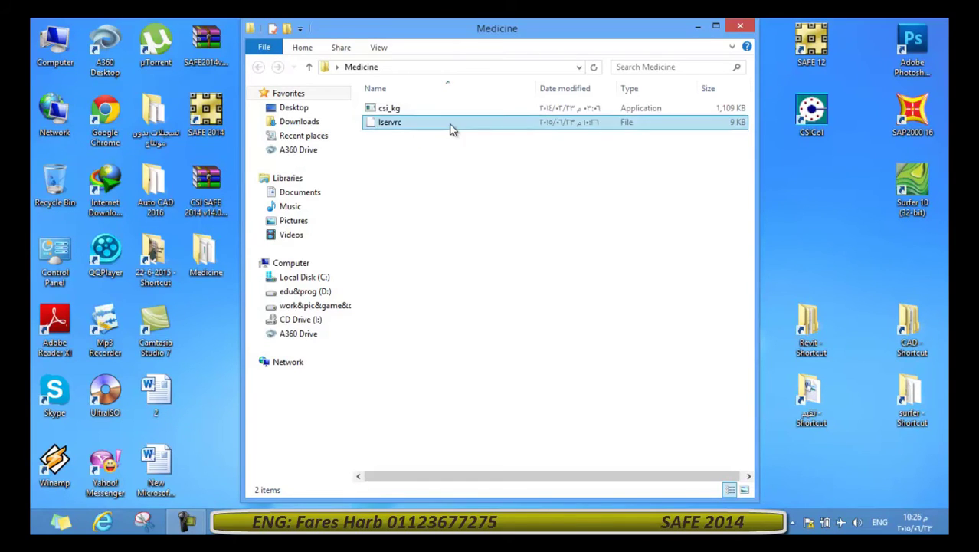
left_click(452, 129)
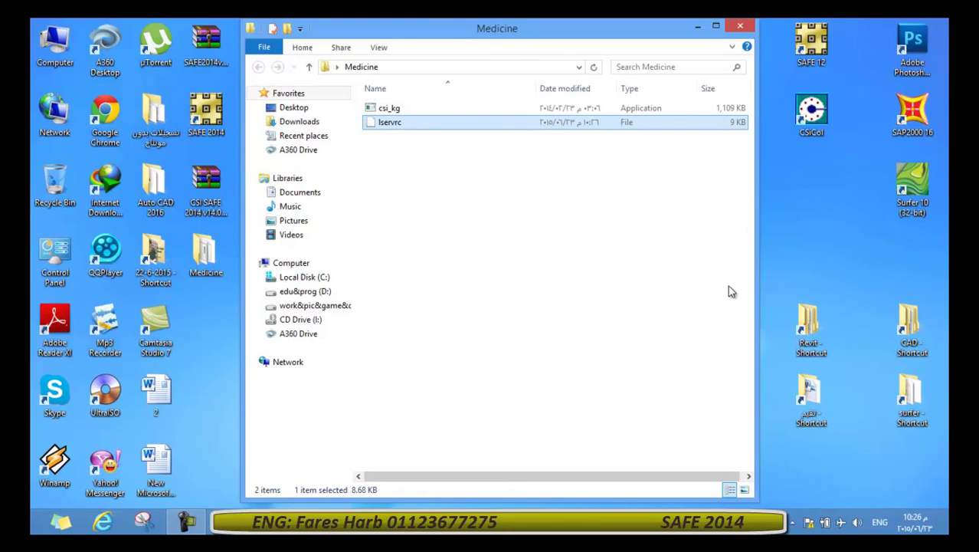
Paste lservrc into the SAFE 2014 install folder with administrator permission, then close Explorer and Properties.
left_click(697, 26)
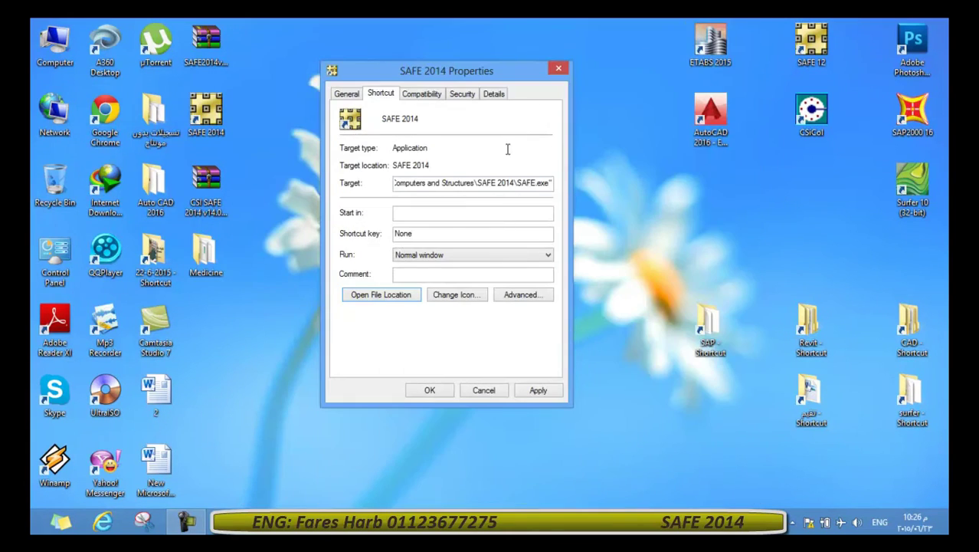
left_click(366, 294)
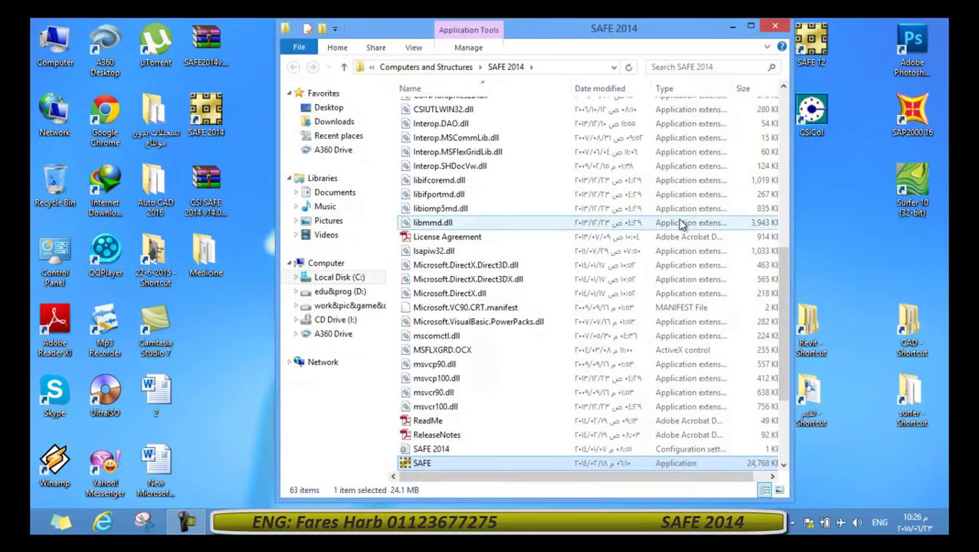
key("ctrl+v")
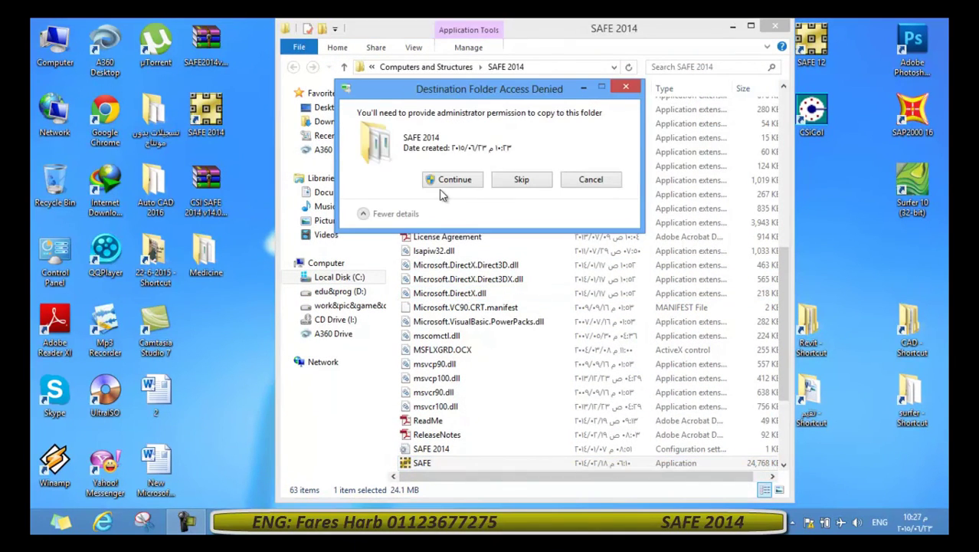
left_click(448, 184)
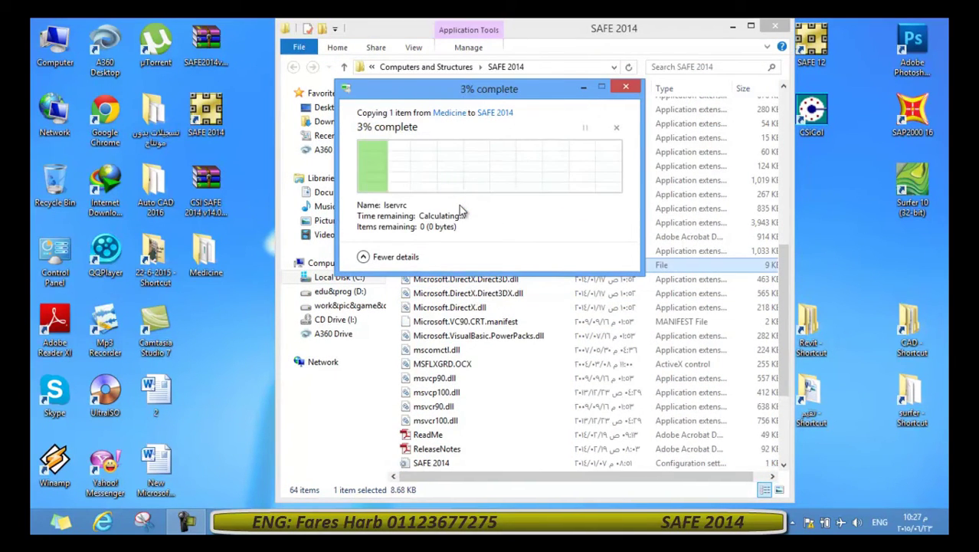
left_click(471, 307)
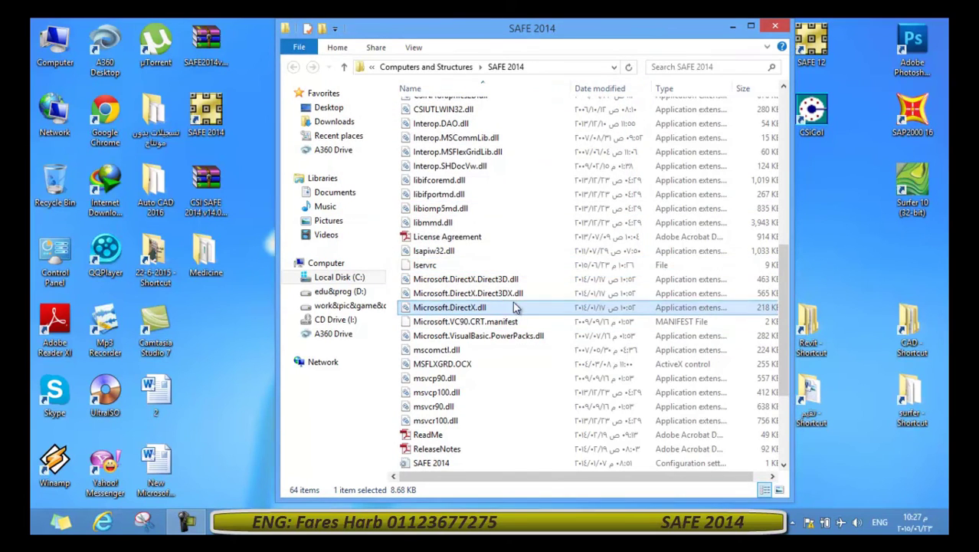
left_click(775, 27)
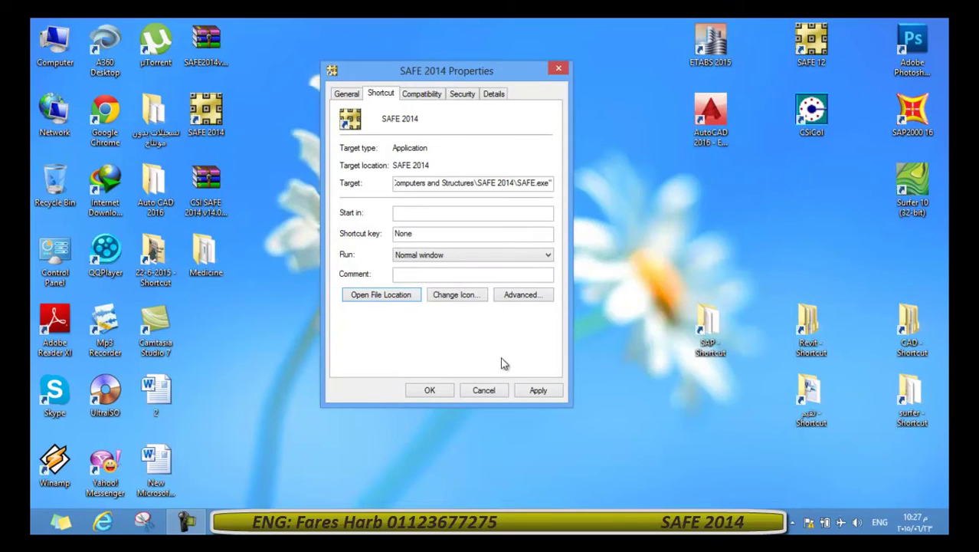
left_click(559, 70)
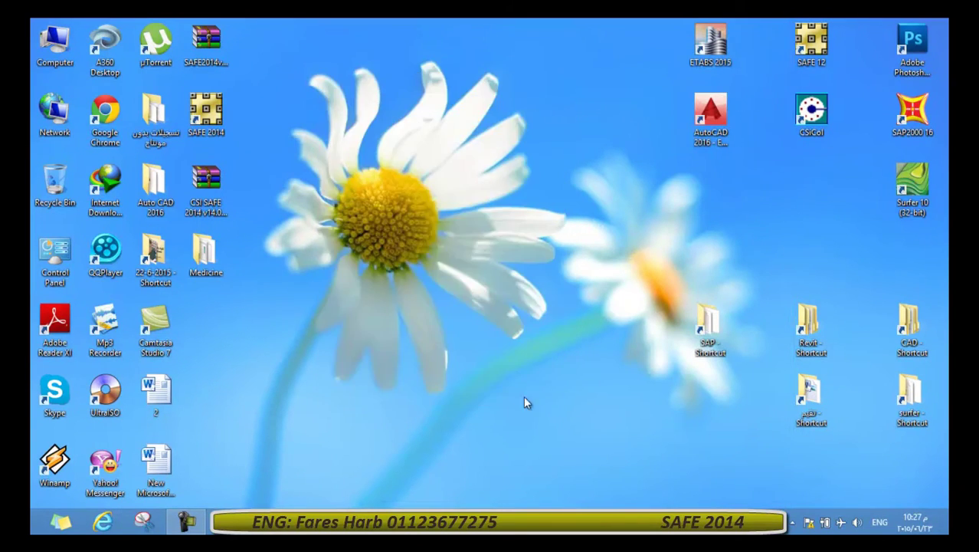
Launch SAFE 2014 from its desktop shortcut and dismiss the Tip of the Day.
left_click(199, 129)
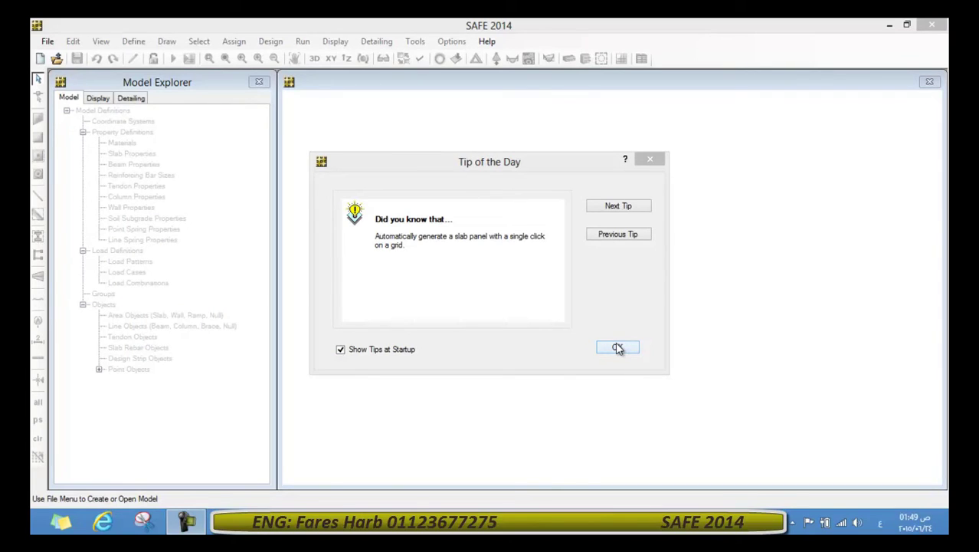
left_click(617, 349)
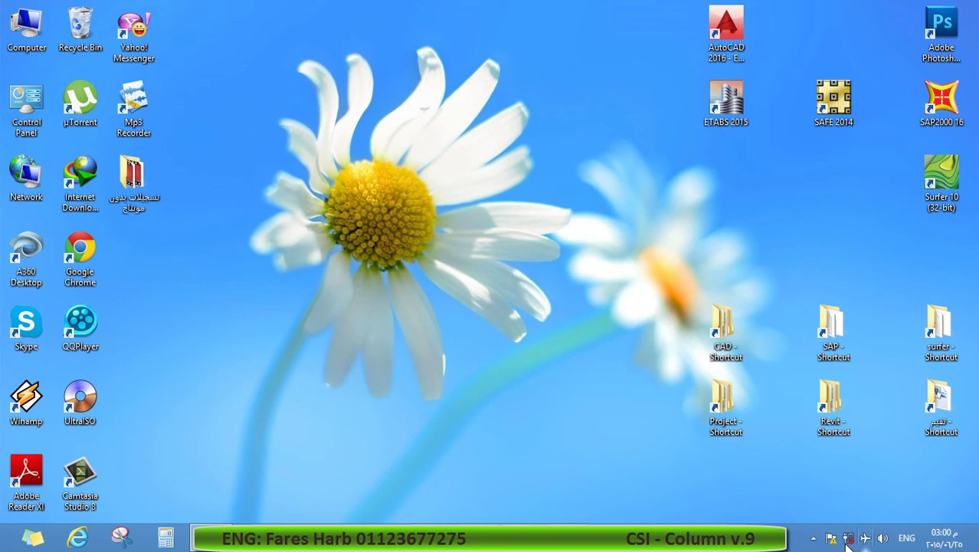
Extract col9.rar in place with Extract Here.
left_click(814, 540)
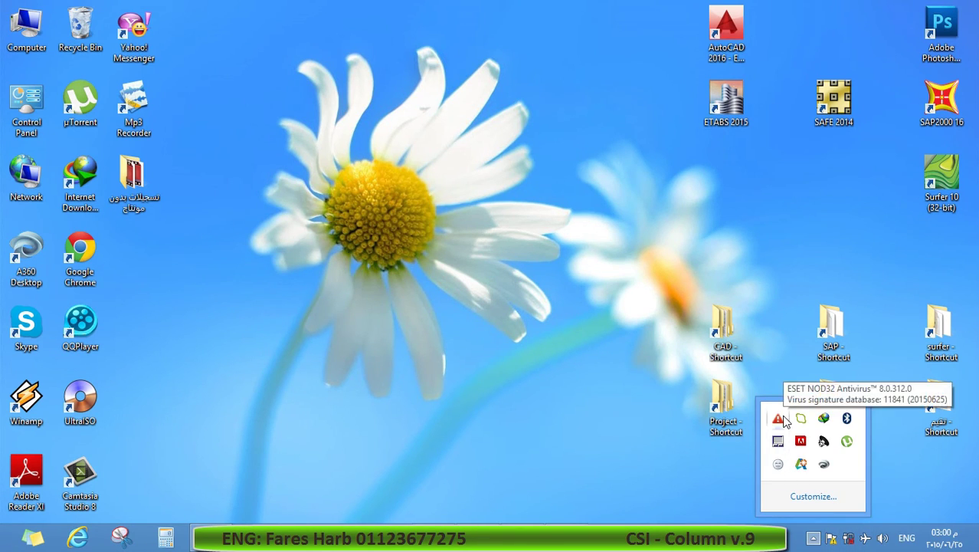
left_click(591, 428)
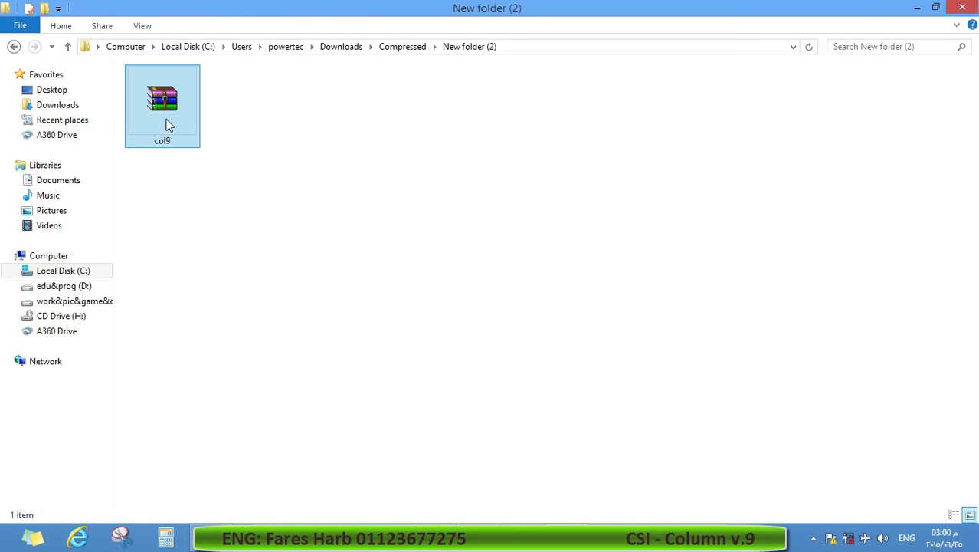
right_click(173, 115)
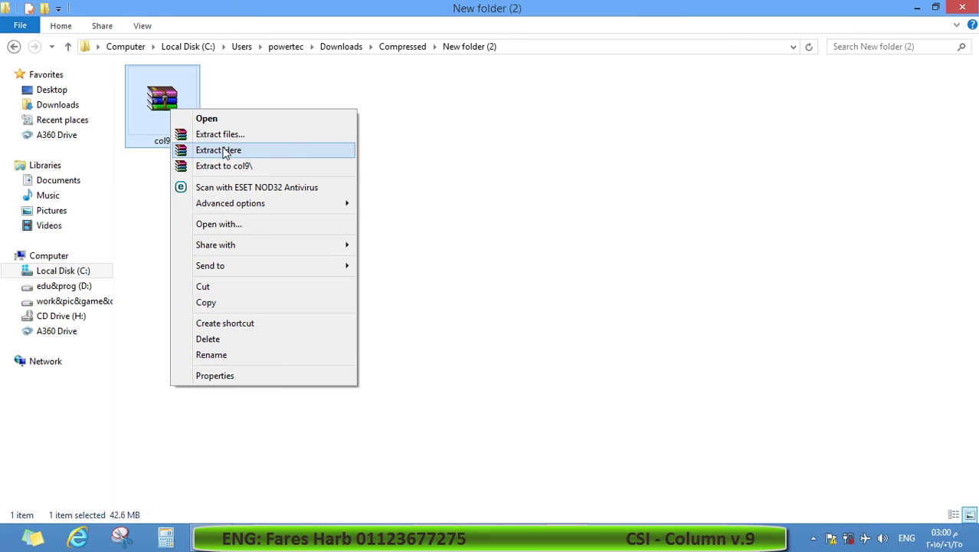
left_click(224, 151)
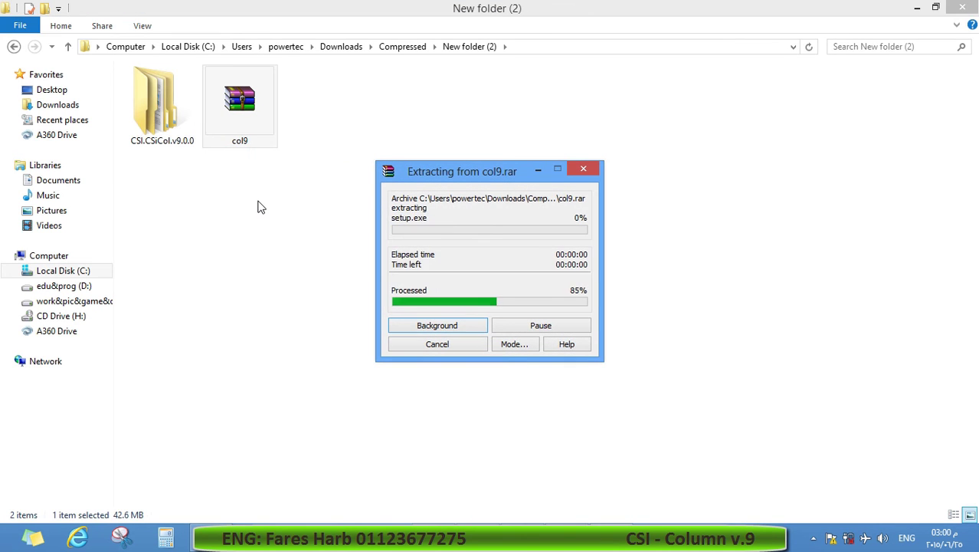
Run autorun from the CSI.CSiCol.v9.0.0 install subfolder.
double_click(160, 106)
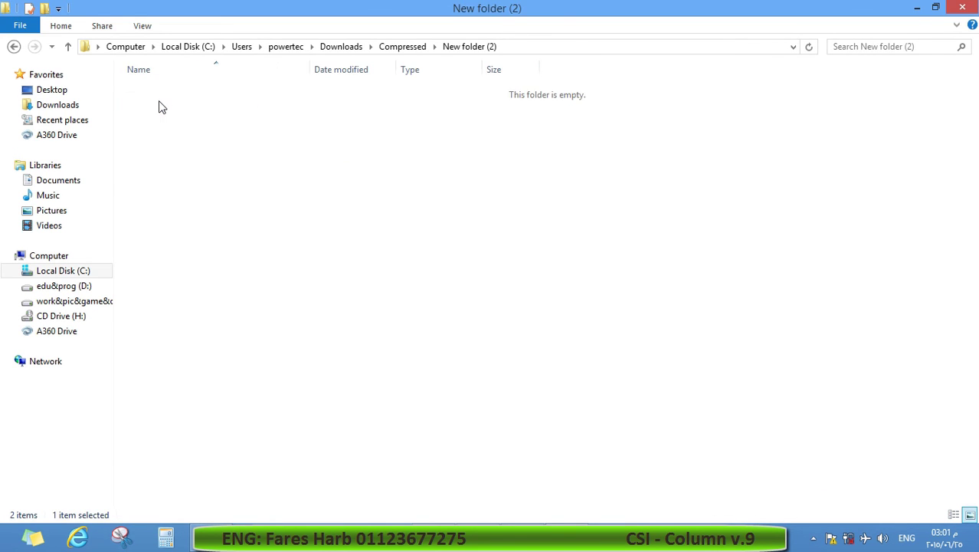
left_click(182, 97)
double_click(182, 97)
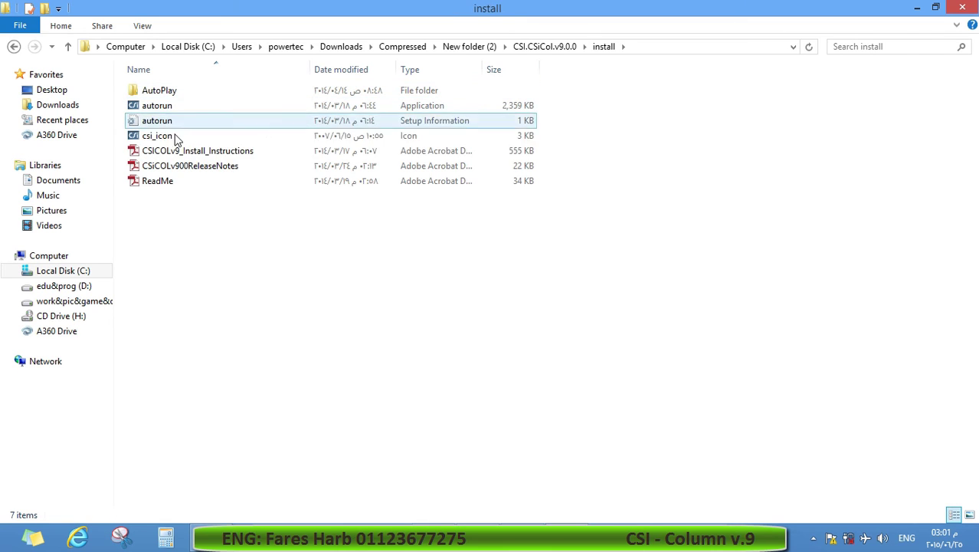
left_click(175, 110)
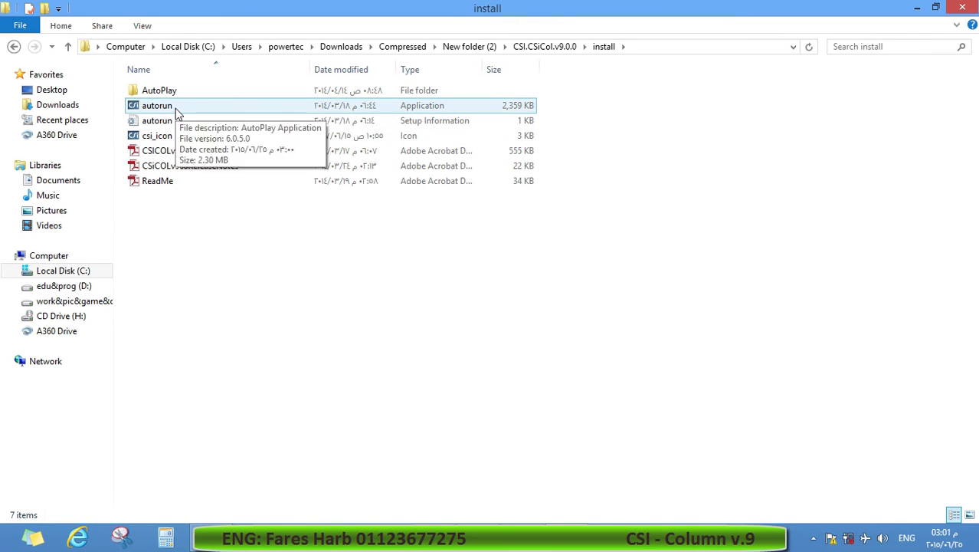
double_click(177, 112)
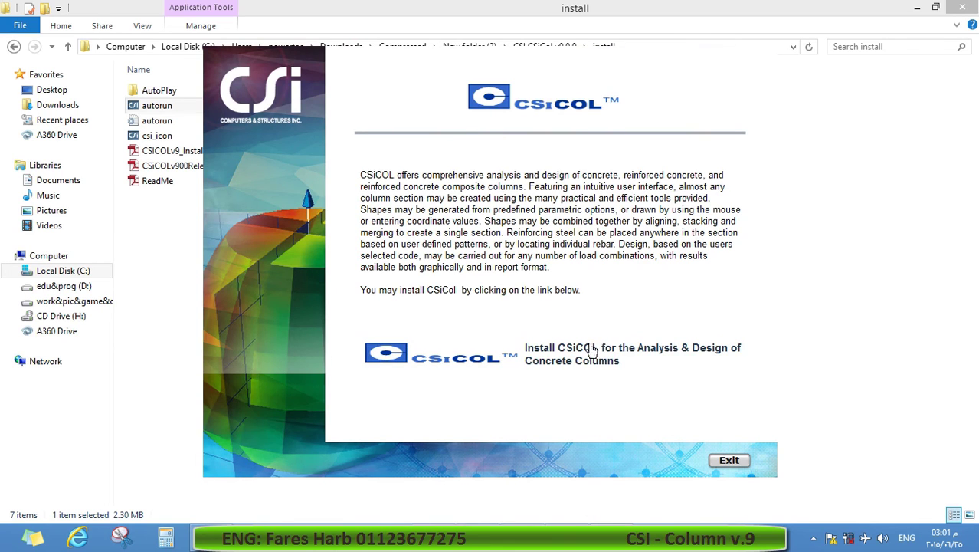
Run the CSiCOL installer, accept the licence, and install to the default CSiCol 9 folder.
left_click(574, 359)
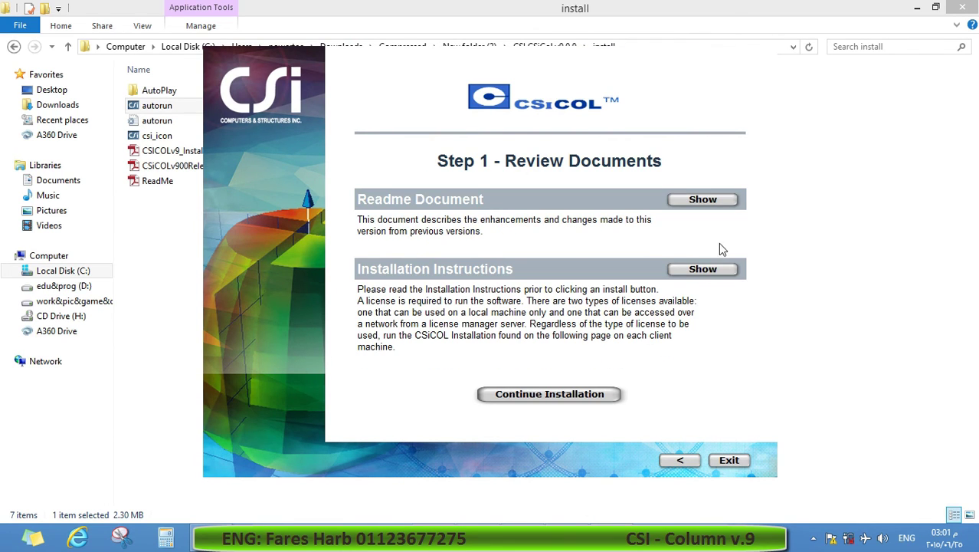
left_click(535, 394)
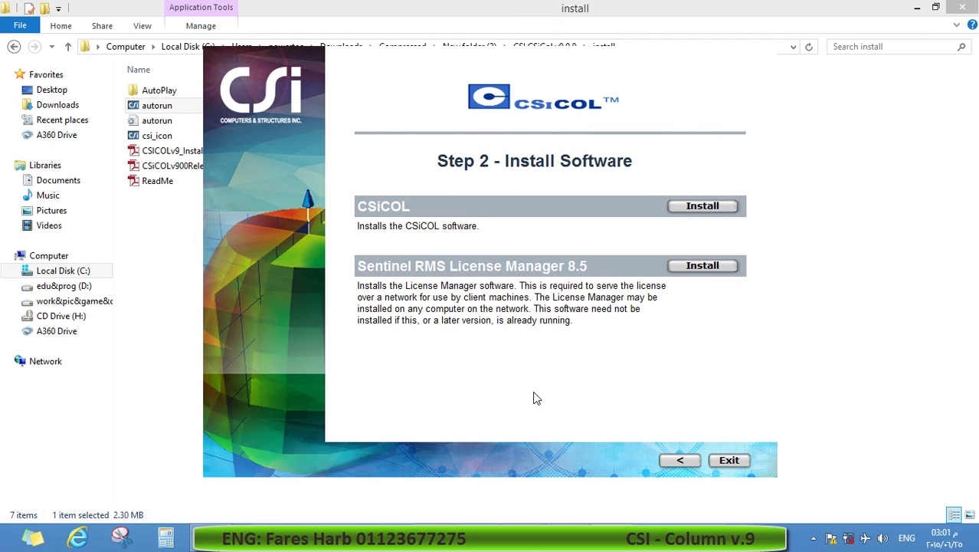
left_click(714, 207)
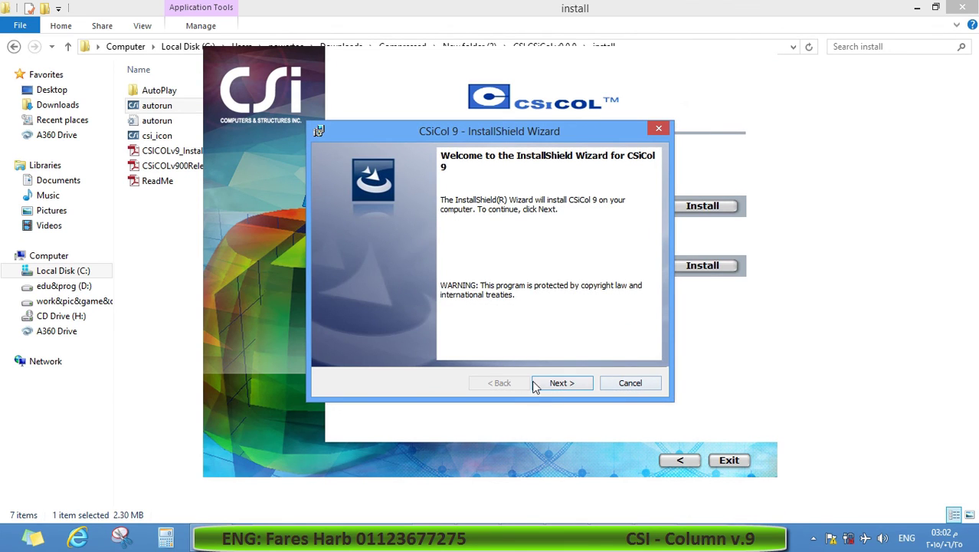
left_click(553, 383)
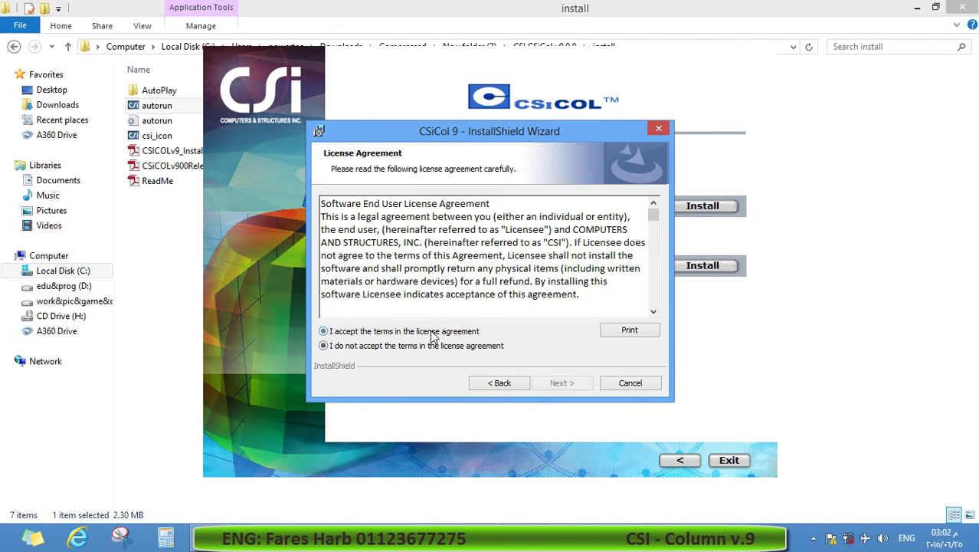
left_click(432, 331)
left_click(574, 381)
left_click(571, 382)
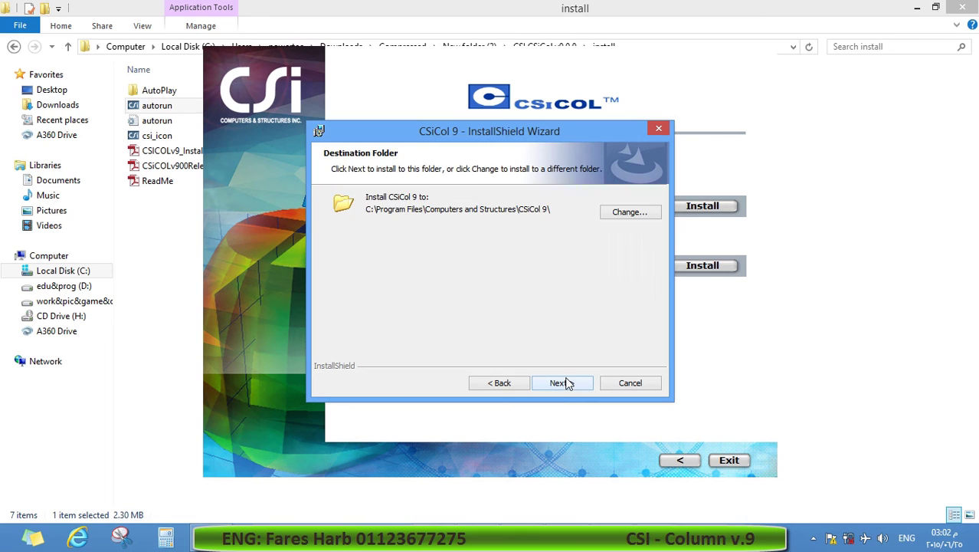
left_click(567, 383)
left_click(567, 385)
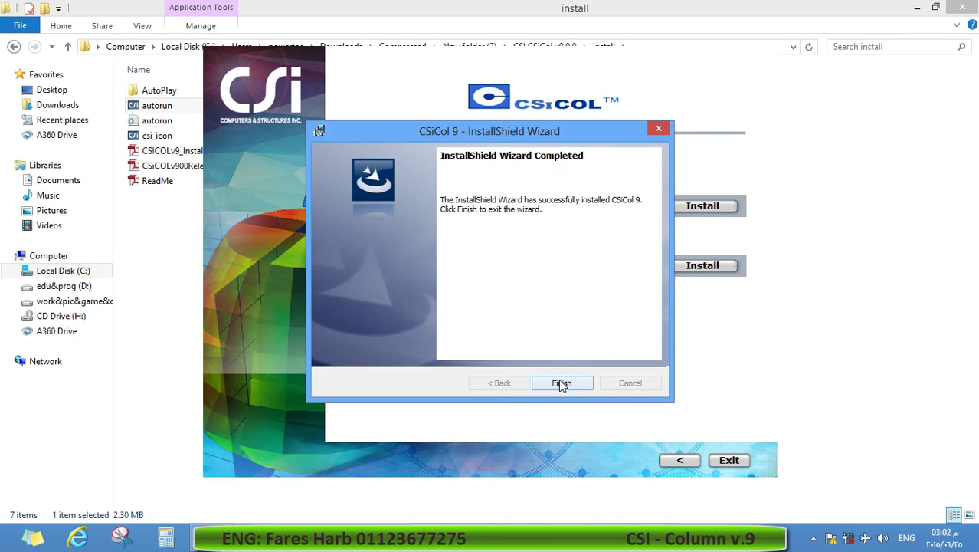
Finish the installation wizard, exit the CSI setup launcher, and refresh the install folder.
left_click(560, 379)
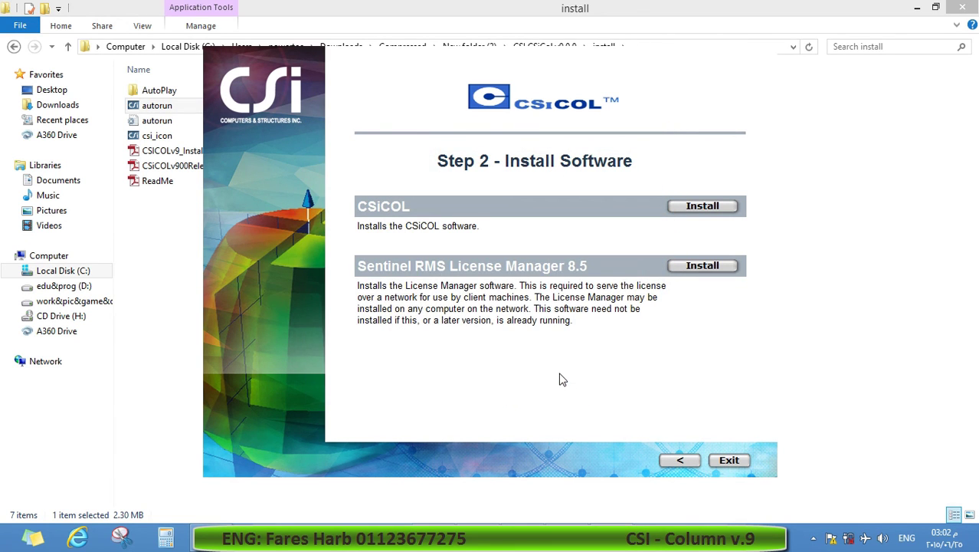
left_click(732, 462)
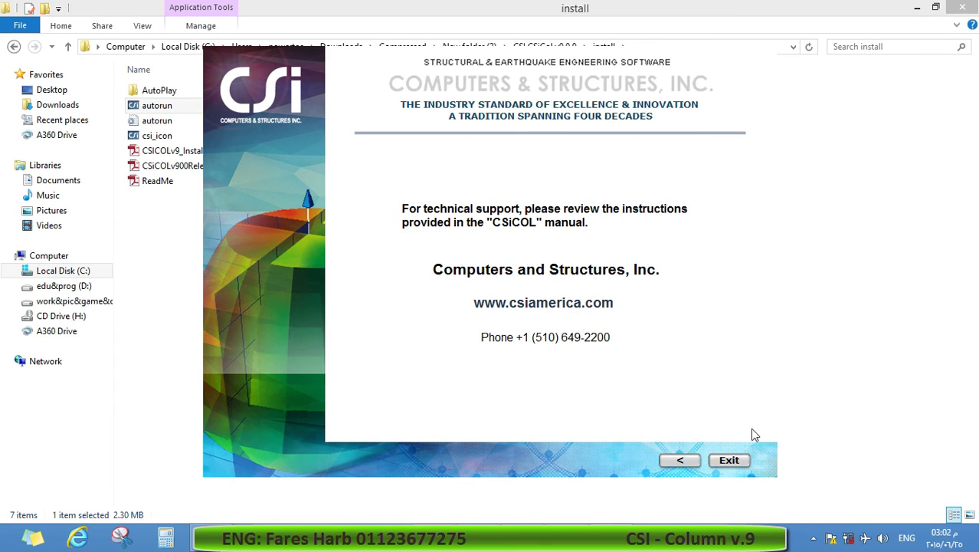
left_click(730, 461)
right_click(338, 250)
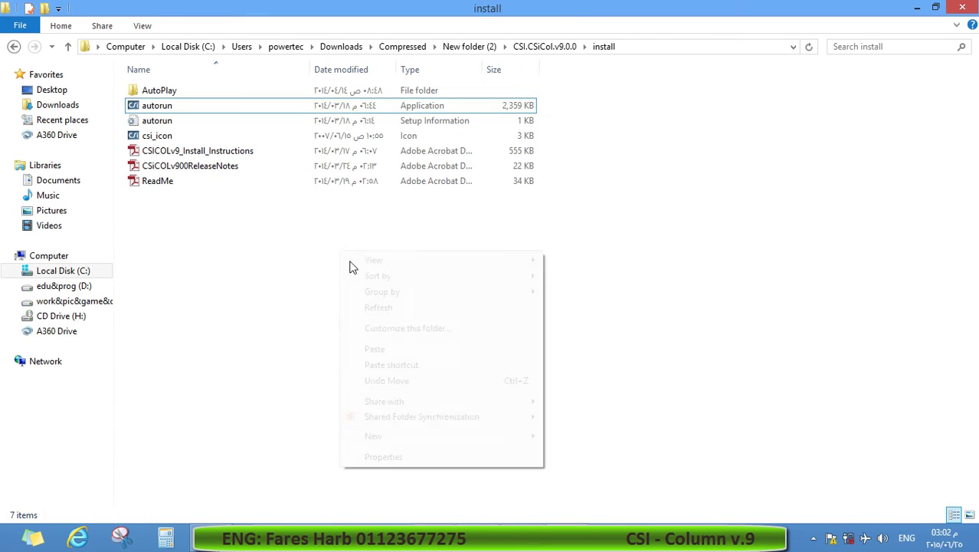
Open the licgen folder inside the CSI.CSiCol.v9.0.0 package and set it aside.
left_click(364, 307)
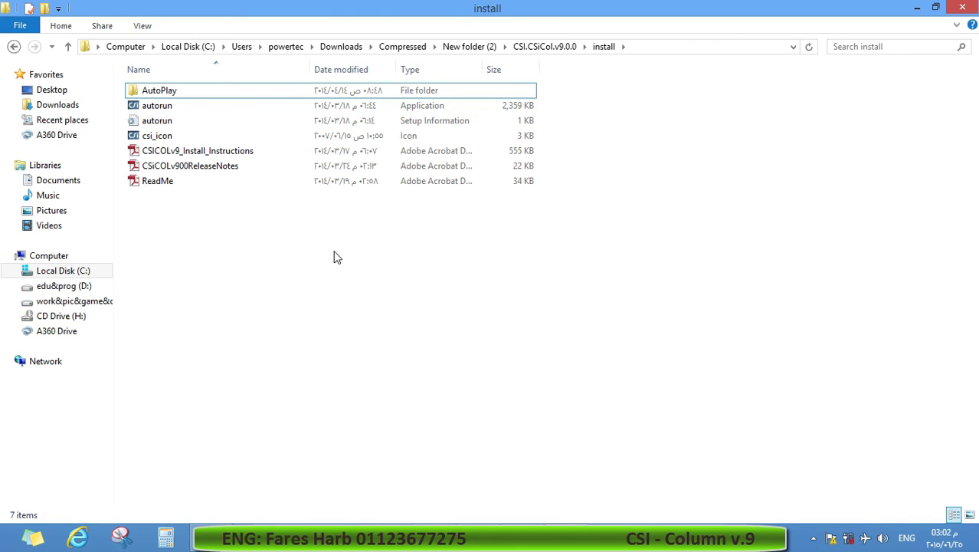
key("BackSpace")
key("Down")
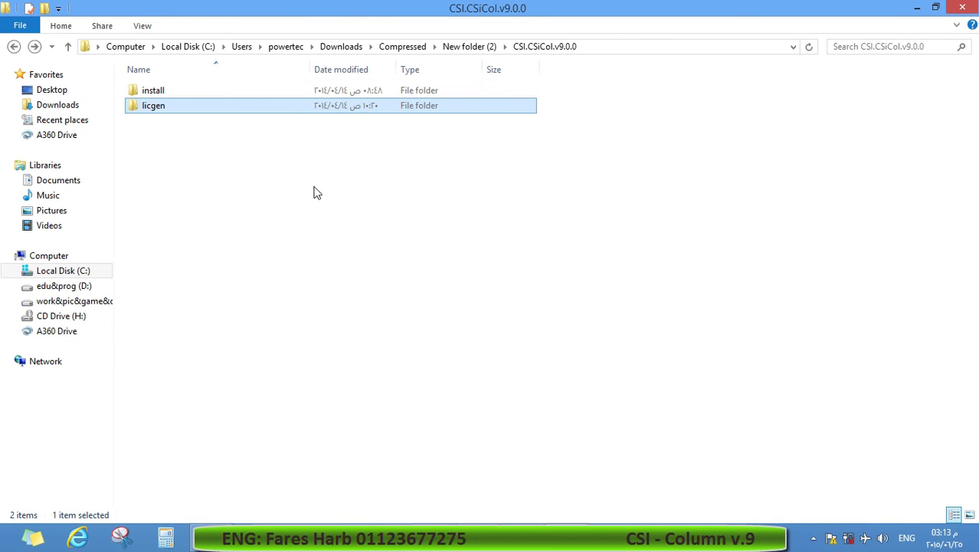
double_click(305, 112)
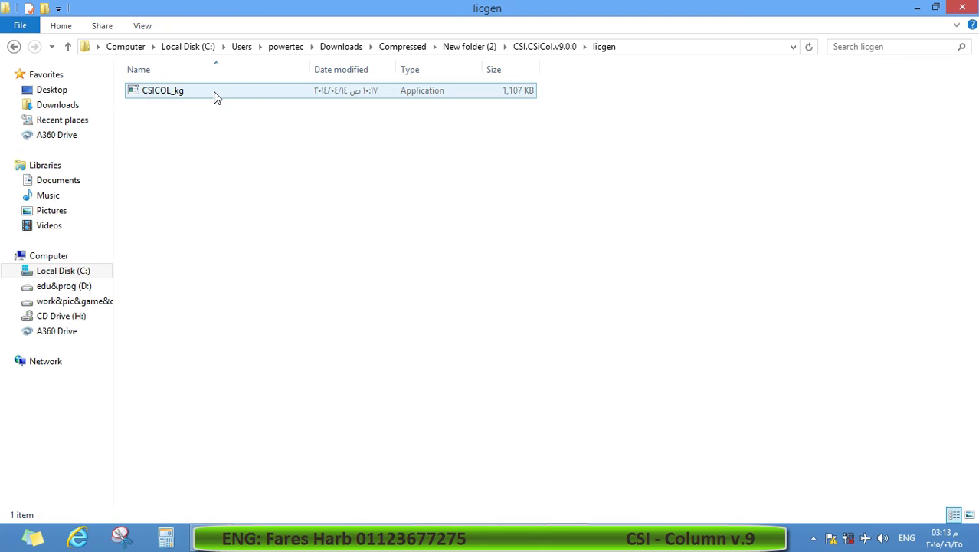
left_click(917, 7)
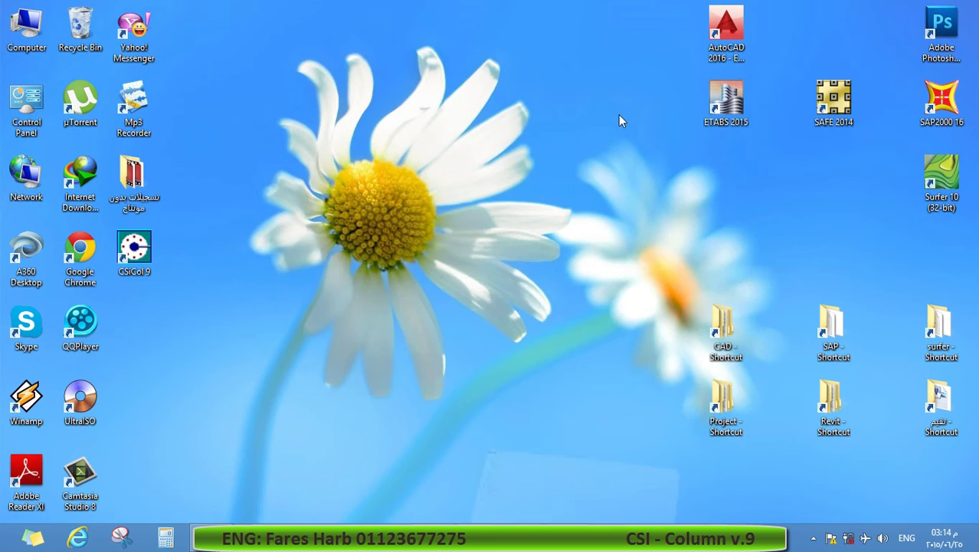
Run echoid as administrator from CSiCol 9's install folder to get locking code 4-1F4F5.
right_click(137, 258)
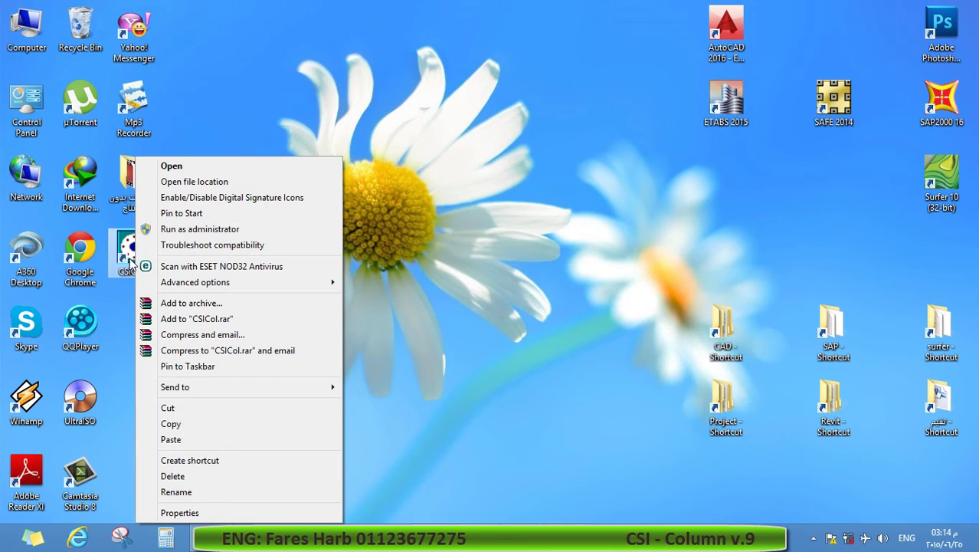
left_click(193, 512)
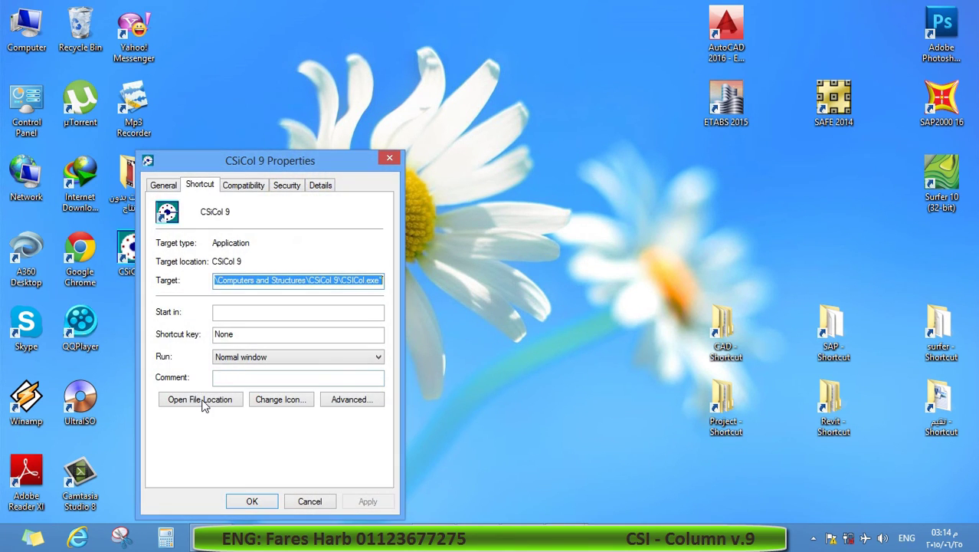
left_click(200, 400)
scroll(534, 300, "down", 4)
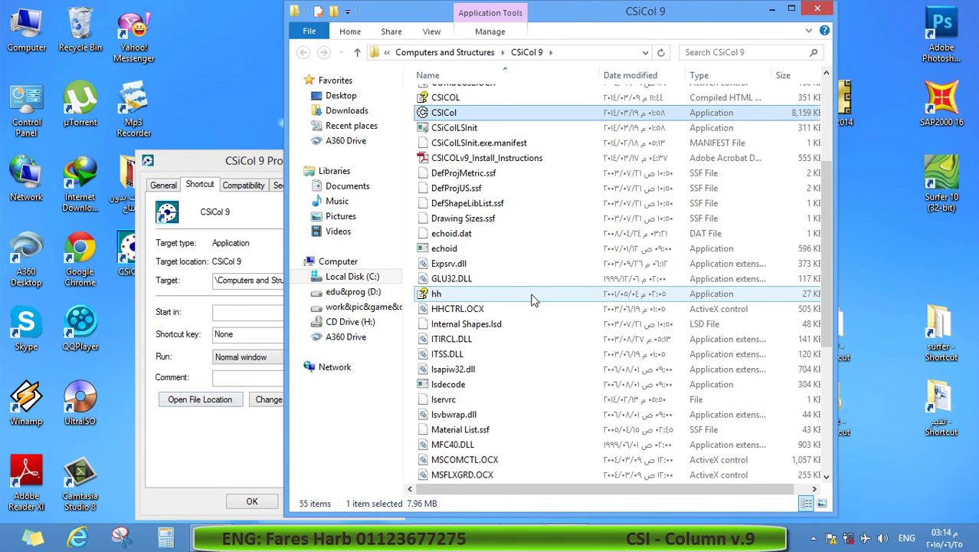
key("e")
key("e")
key("e")
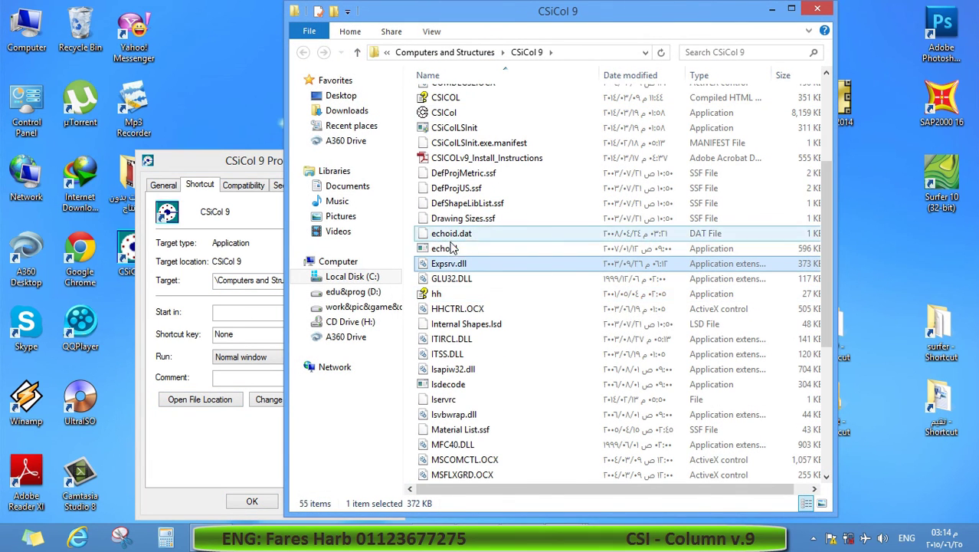
left_click(443, 253)
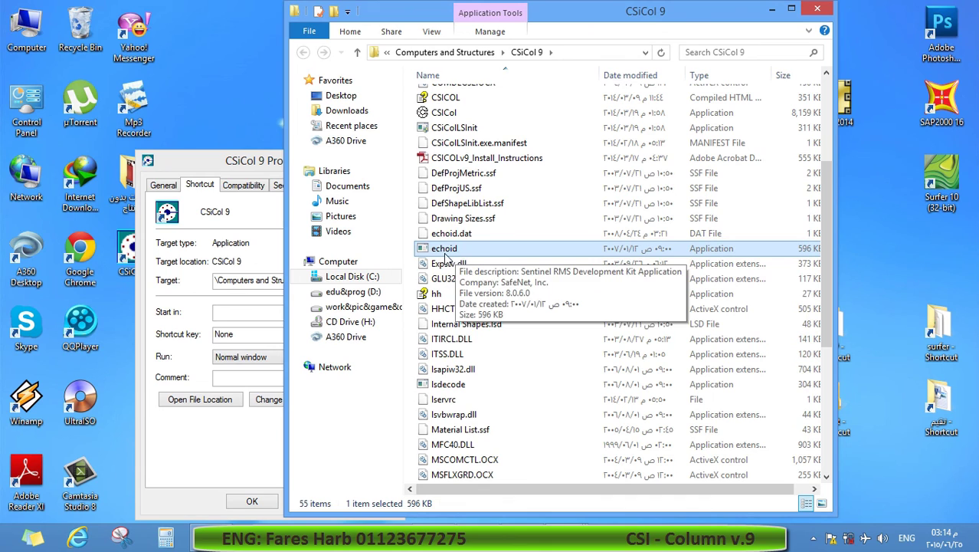
right_click(473, 256)
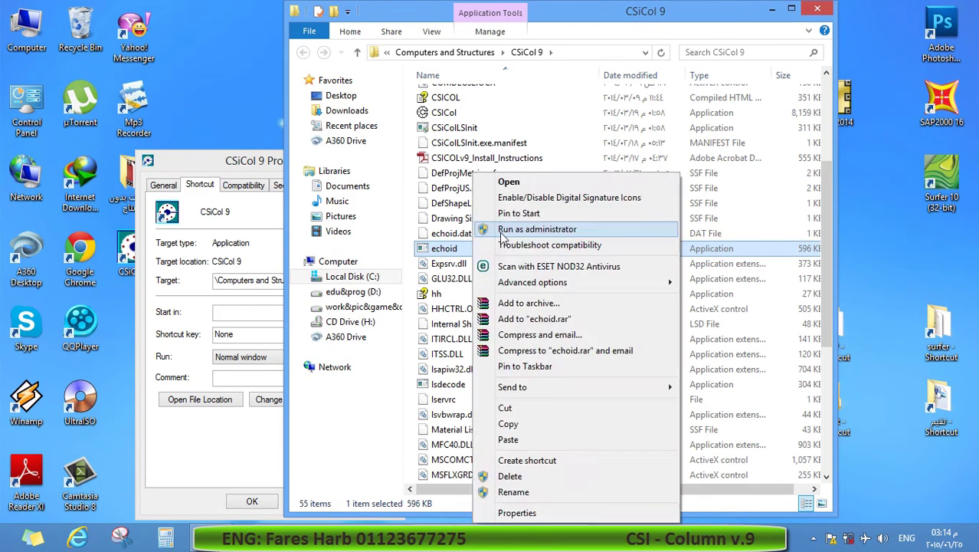
left_click(501, 234)
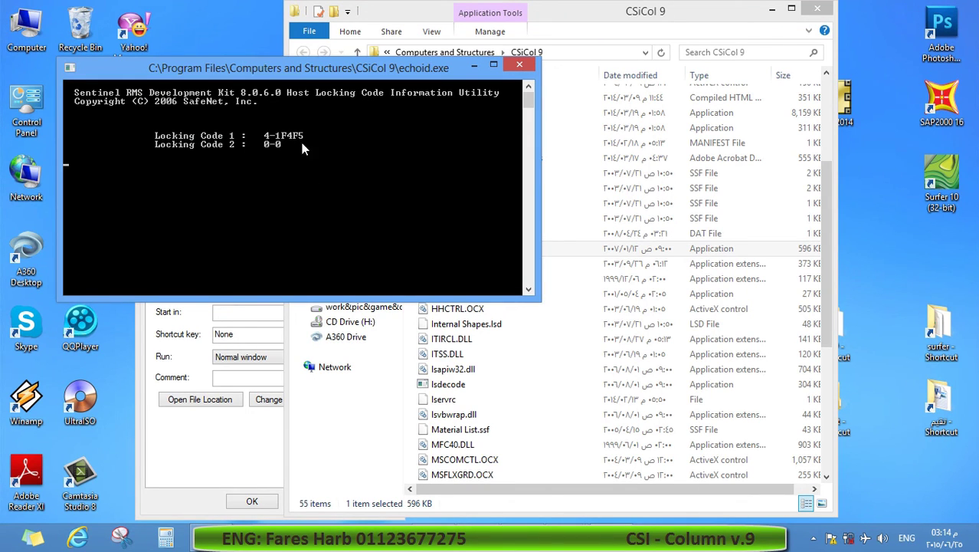
left_click(772, 9)
left_click(473, 64)
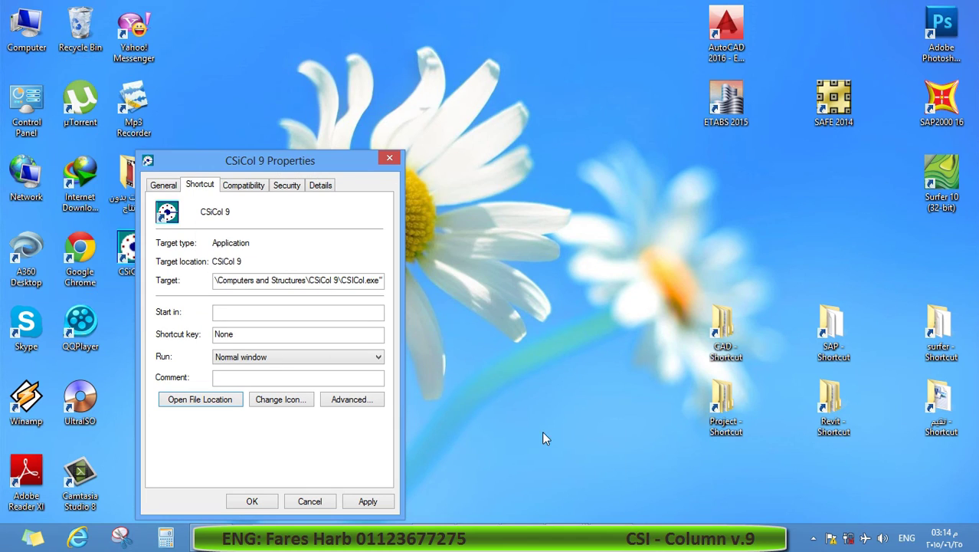
Launch the CSICOL_kg keygen from licgen, placed beside the locking-code window.
mouse_move(566, 536)
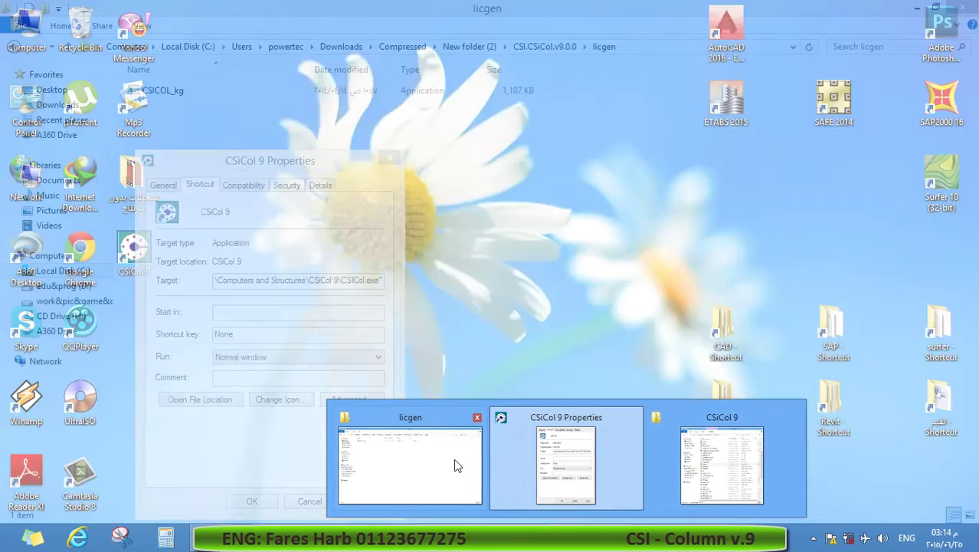
left_click(456, 465)
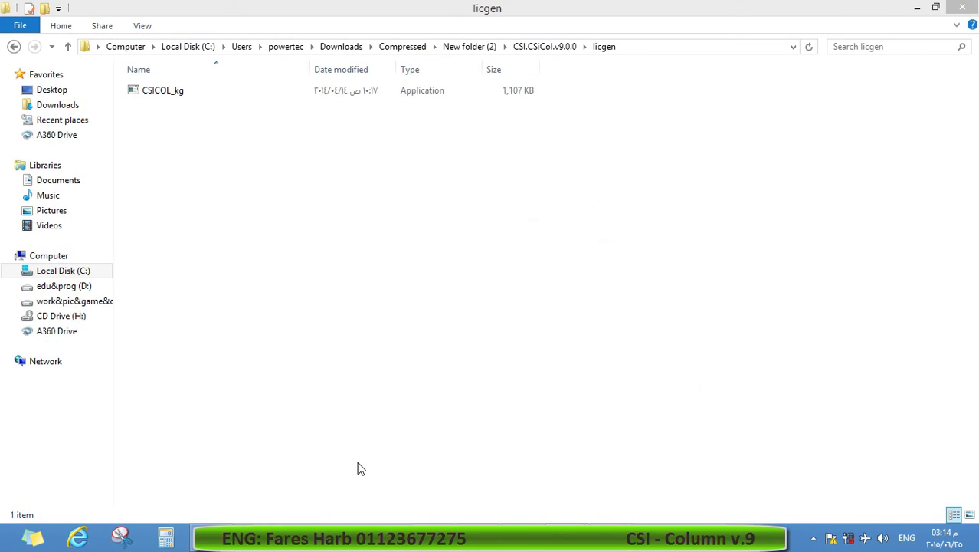
double_click(340, 90)
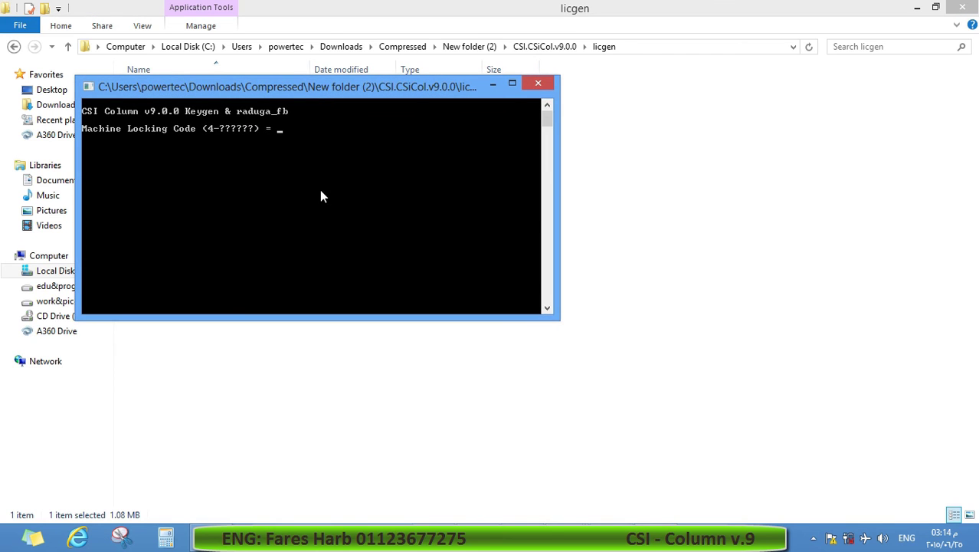
key("Return")
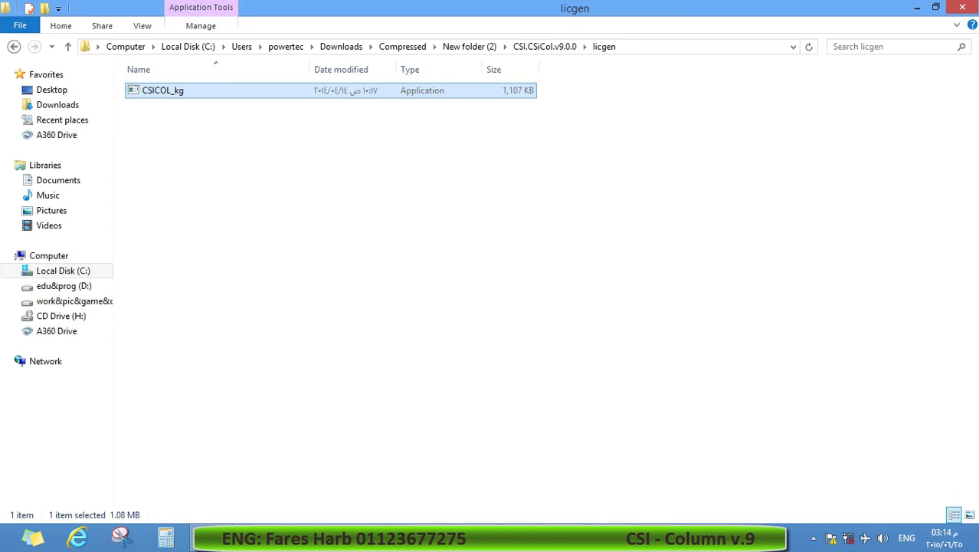
key("Return")
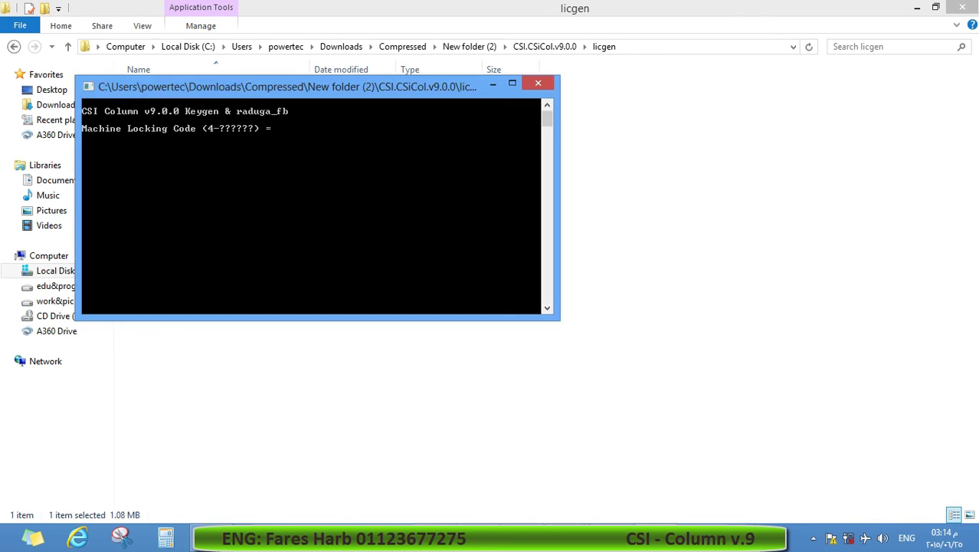
left_click_drag(309, 70, 618, 87)
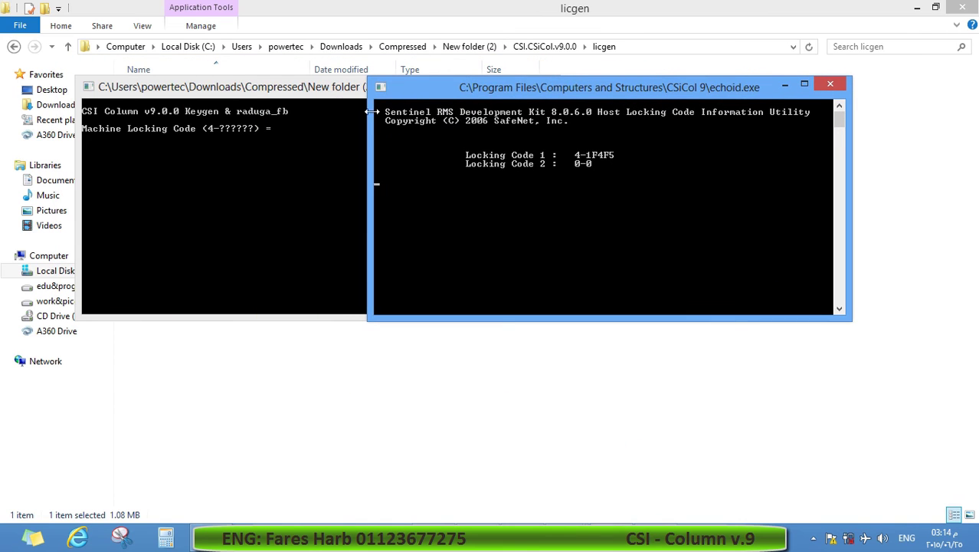
left_click(277, 126)
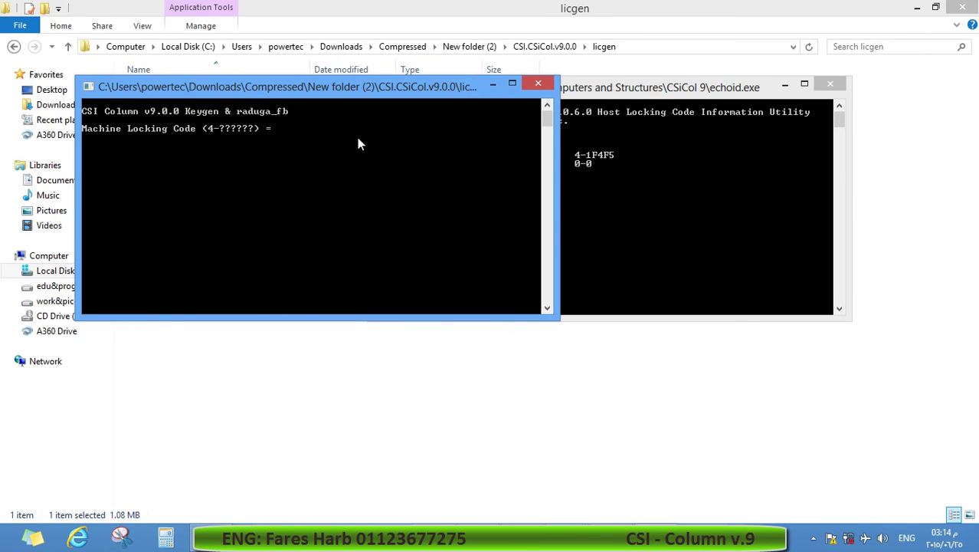
type("1F4F5")
key("Return")
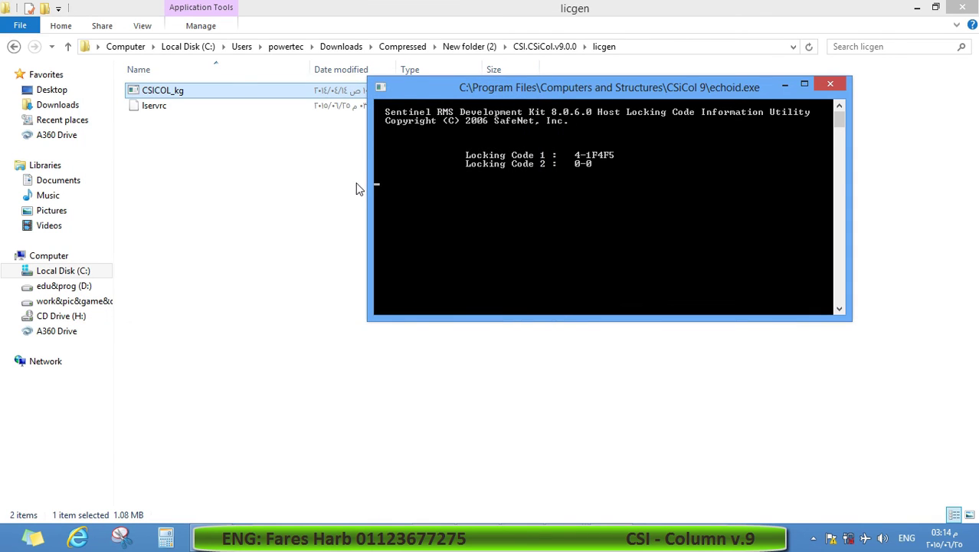
left_click(830, 84)
left_click(343, 114)
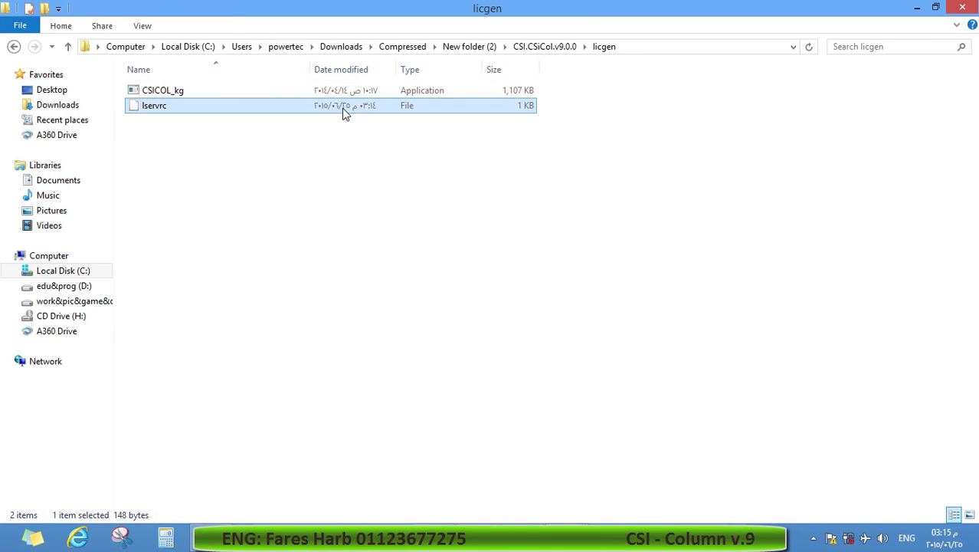
Copy the generated lservrc into the CSiCol 9 install folder, replacing the existing file.
right_click(343, 113)
left_click(390, 295)
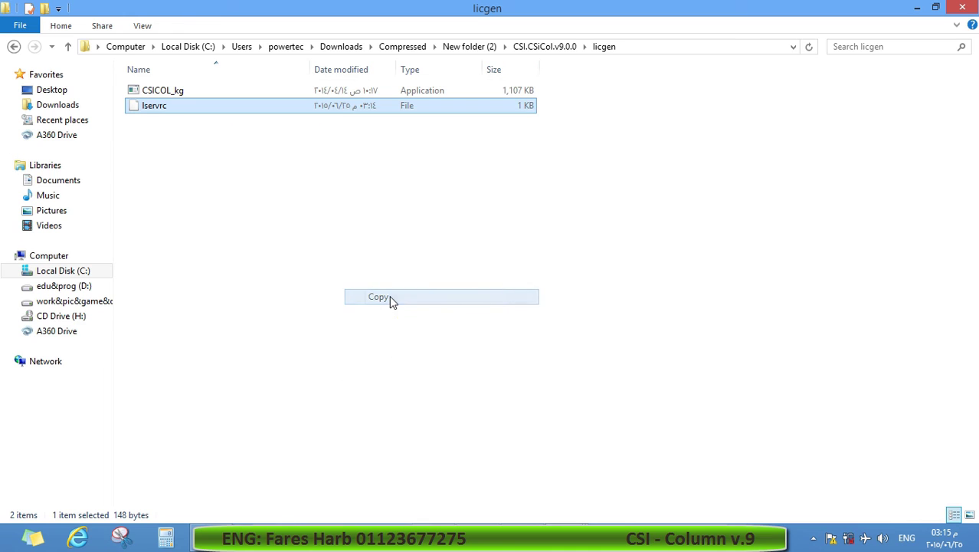
left_click(917, 7)
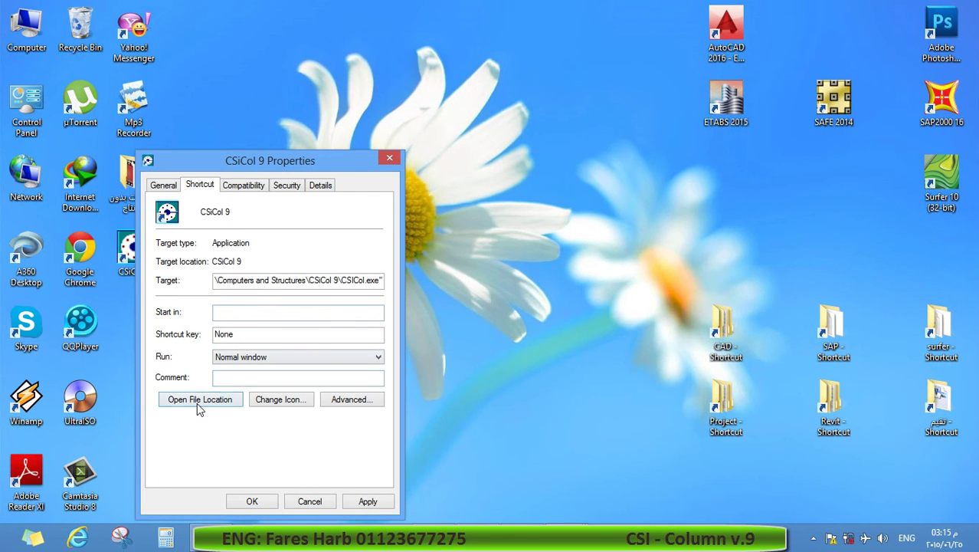
left_click(197, 403)
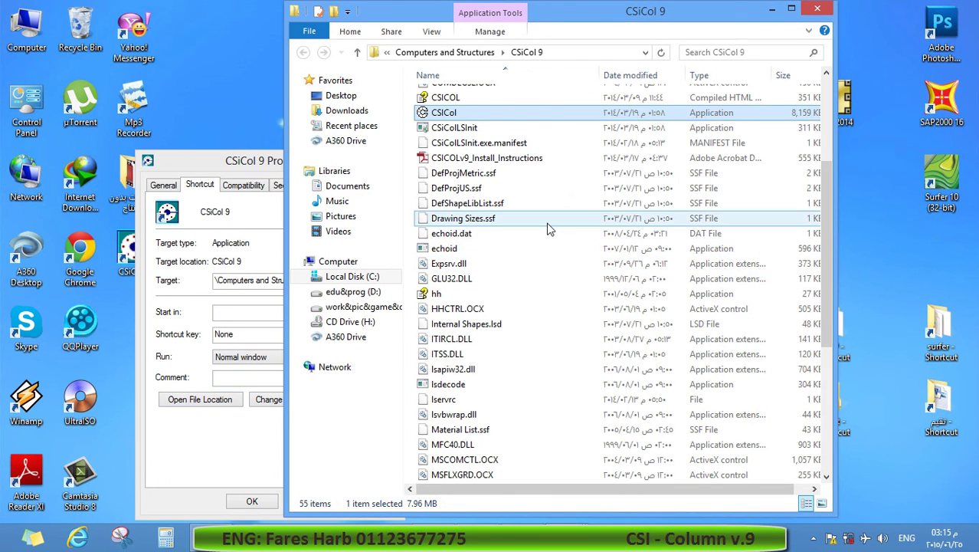
key("ctrl+v")
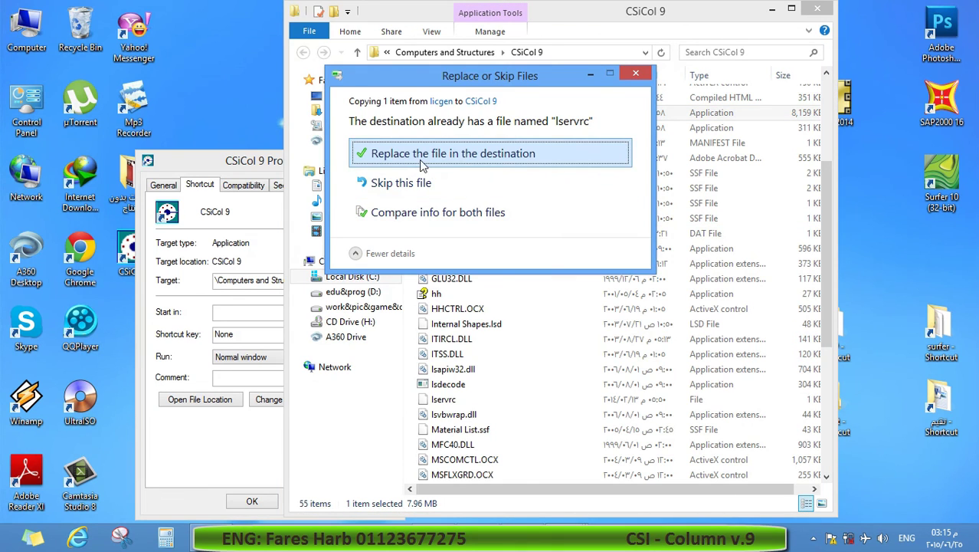
left_click(429, 155)
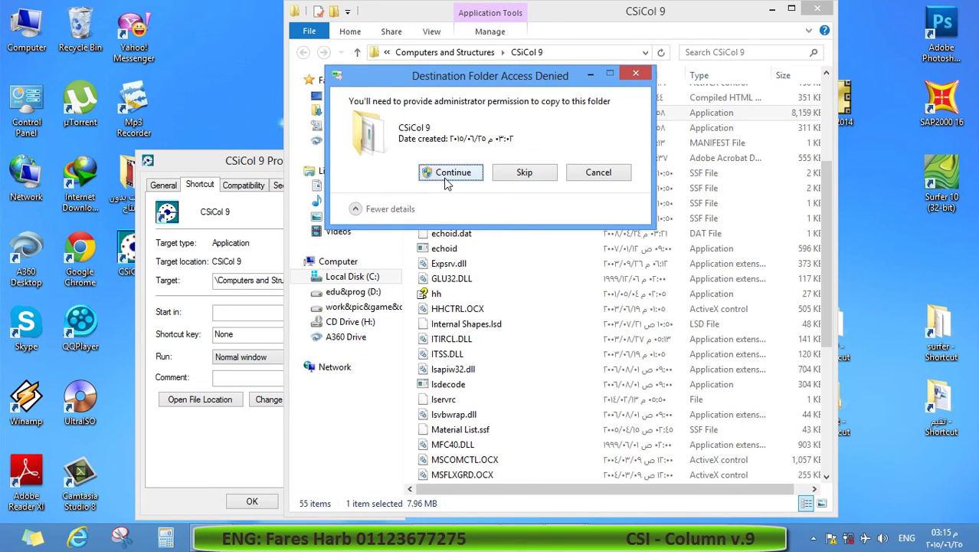
left_click(444, 176)
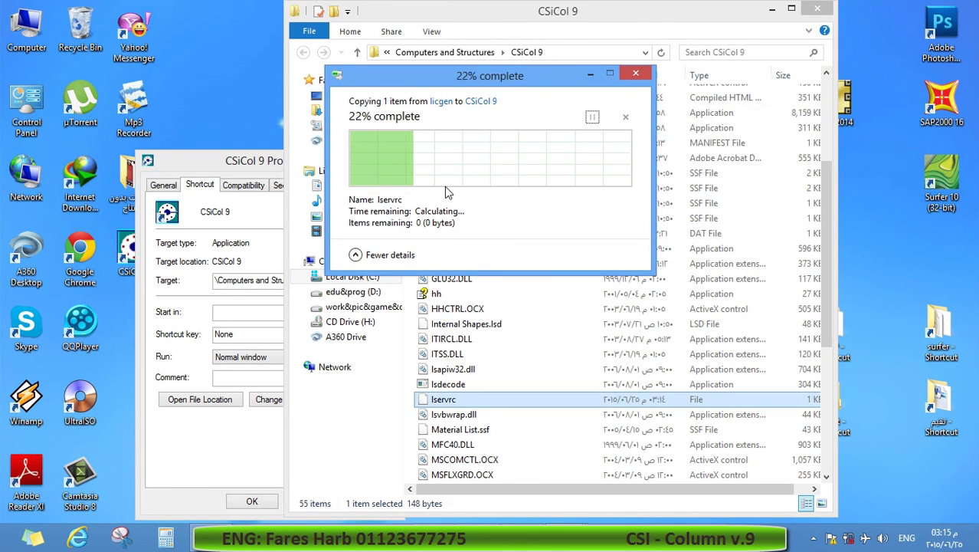
Close the CSiCol 9 folder window and its Properties dialog.
left_click(818, 10)
left_click_drag(399, 163, 466, 143)
left_click(456, 139)
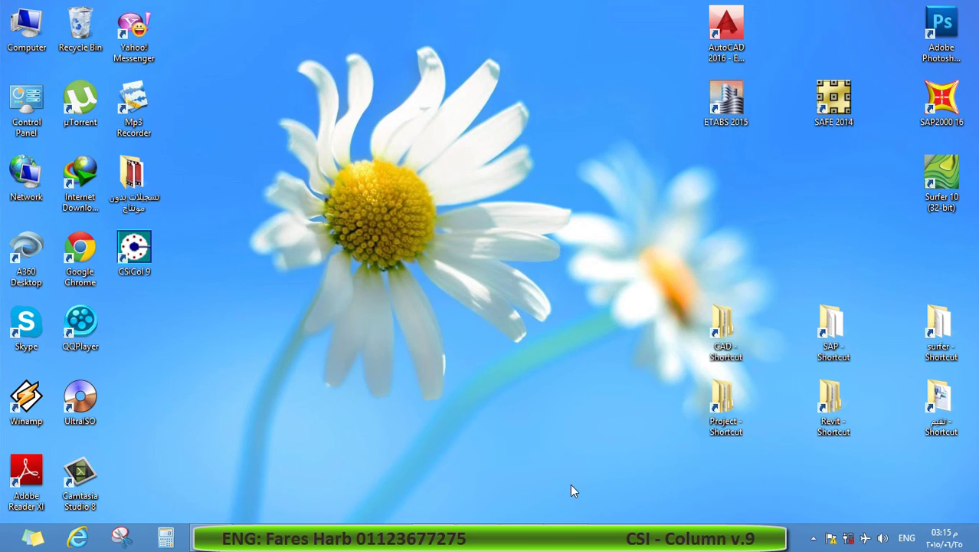